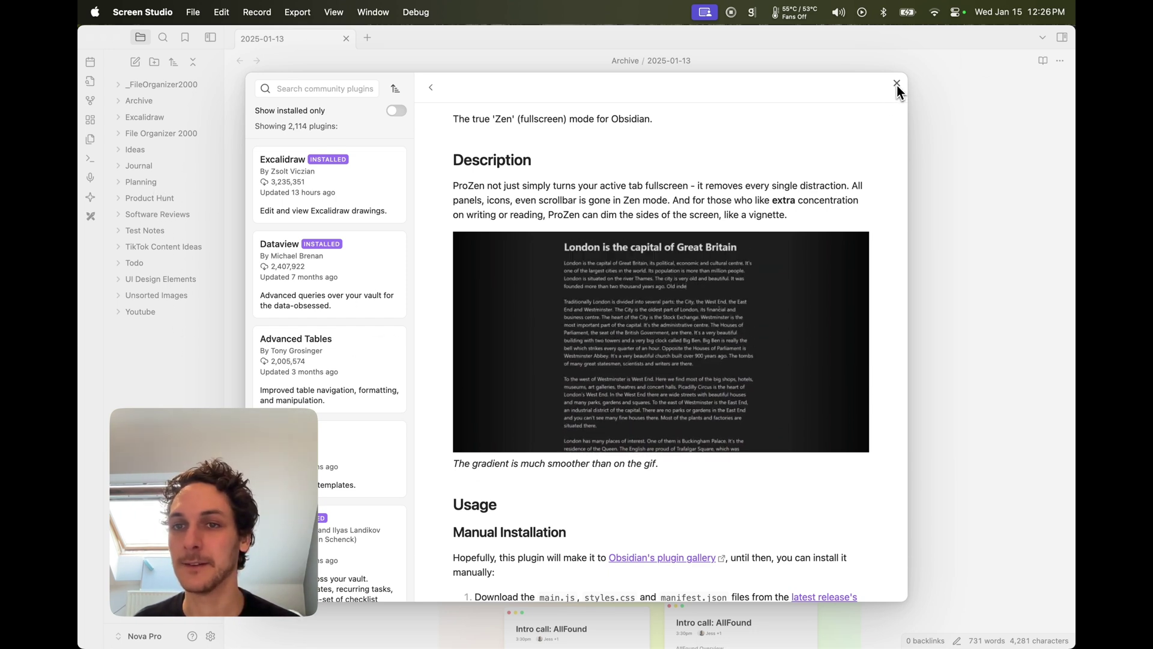
Scroll the installed ProZen plugin's details page back to the top
{"action": "scroll", "coordinate": [591, 318], "scroll_direction": "up", "scroll_amount": 4}
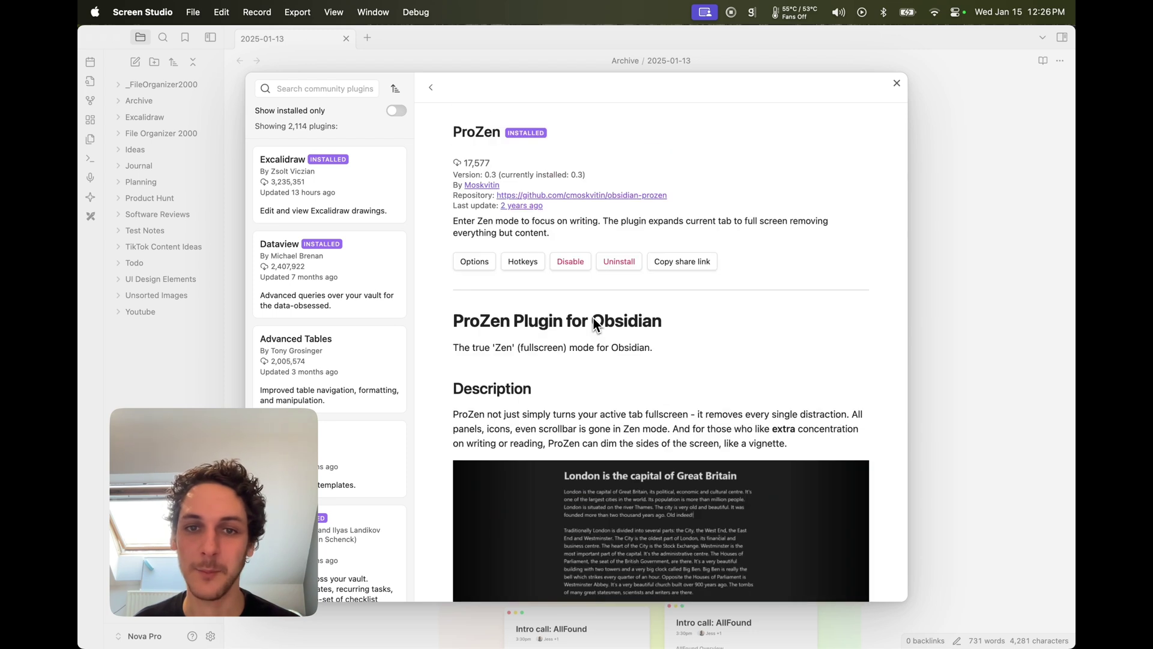
Check ProZen's Zen mode hotkey, enter Zen mode with Ctrl+Z, then review Excalidraw 2.7.5's page
{"action": "left_click", "coordinate": [521, 264]}
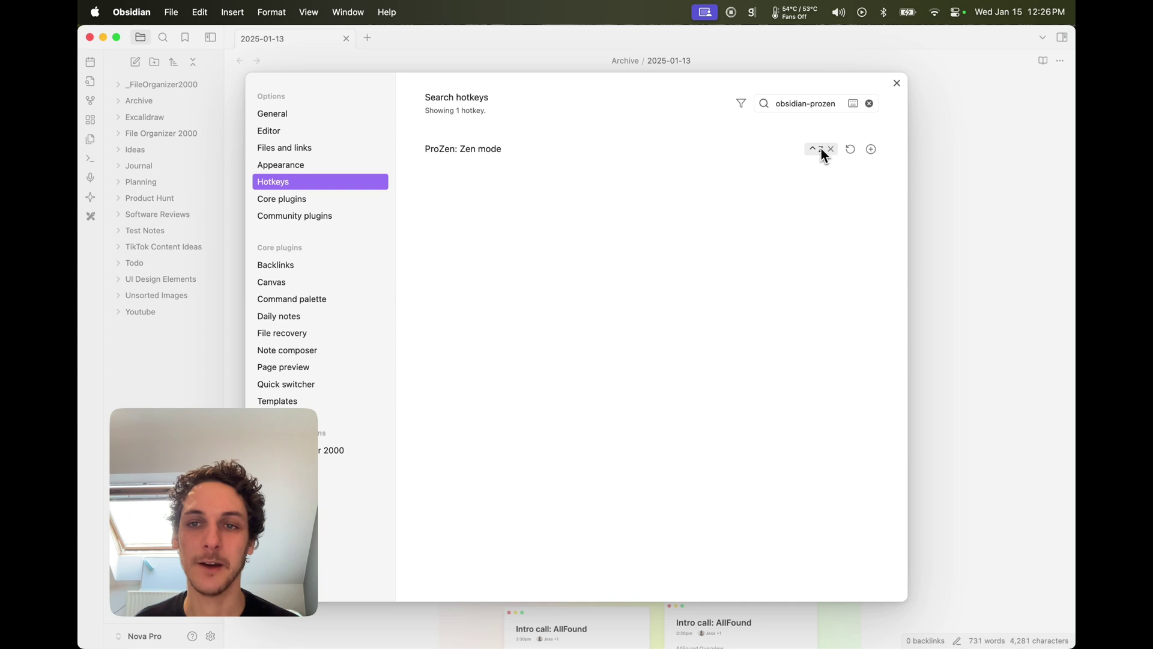
{"action": "left_click", "coordinate": [896, 84]}
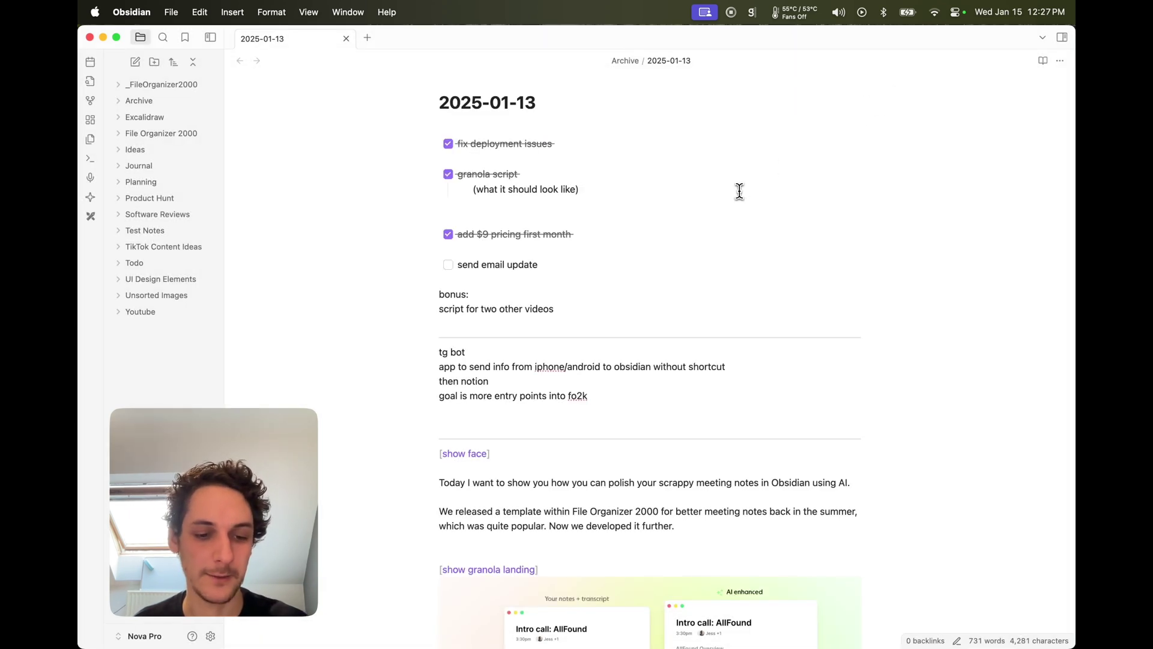
{"action": "key", "text": "ctrl+z"}
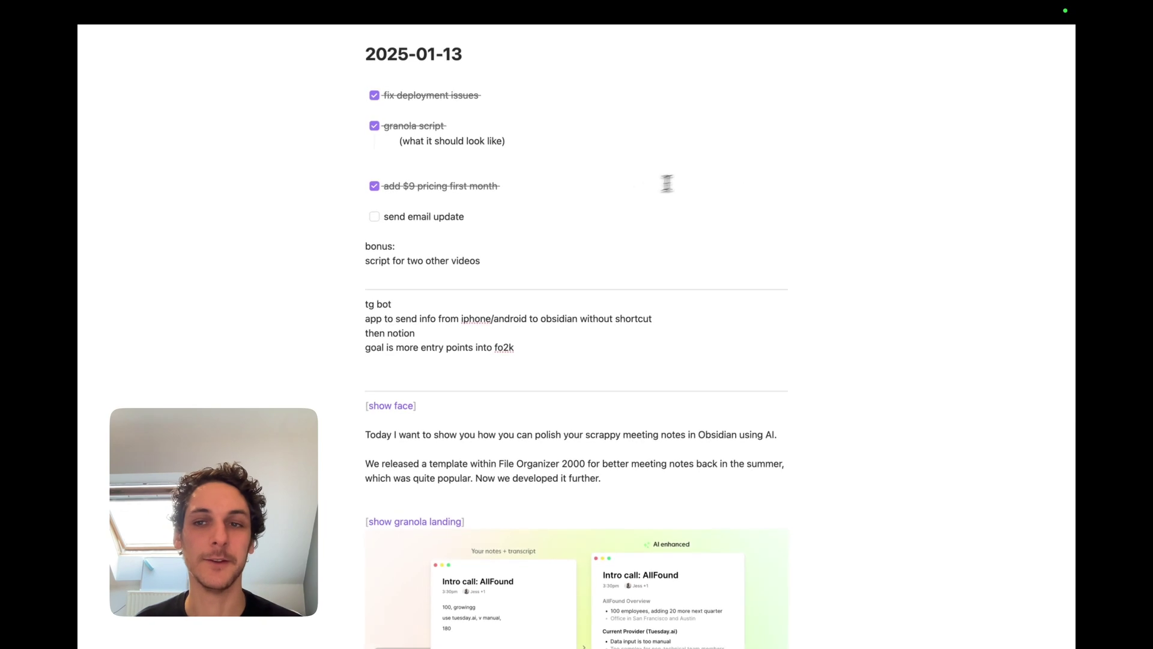
{"action": "scroll", "coordinate": [603, 200], "scroll_direction": "down", "scroll_amount": 3}
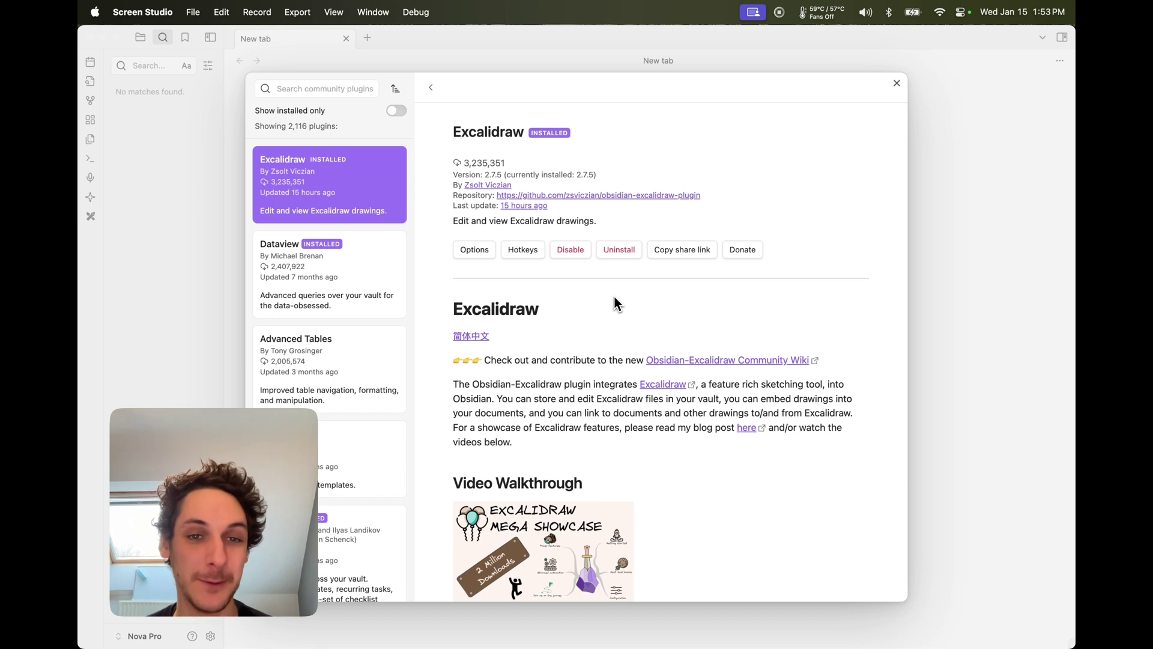
{"action": "left_click", "coordinate": [898, 85]}
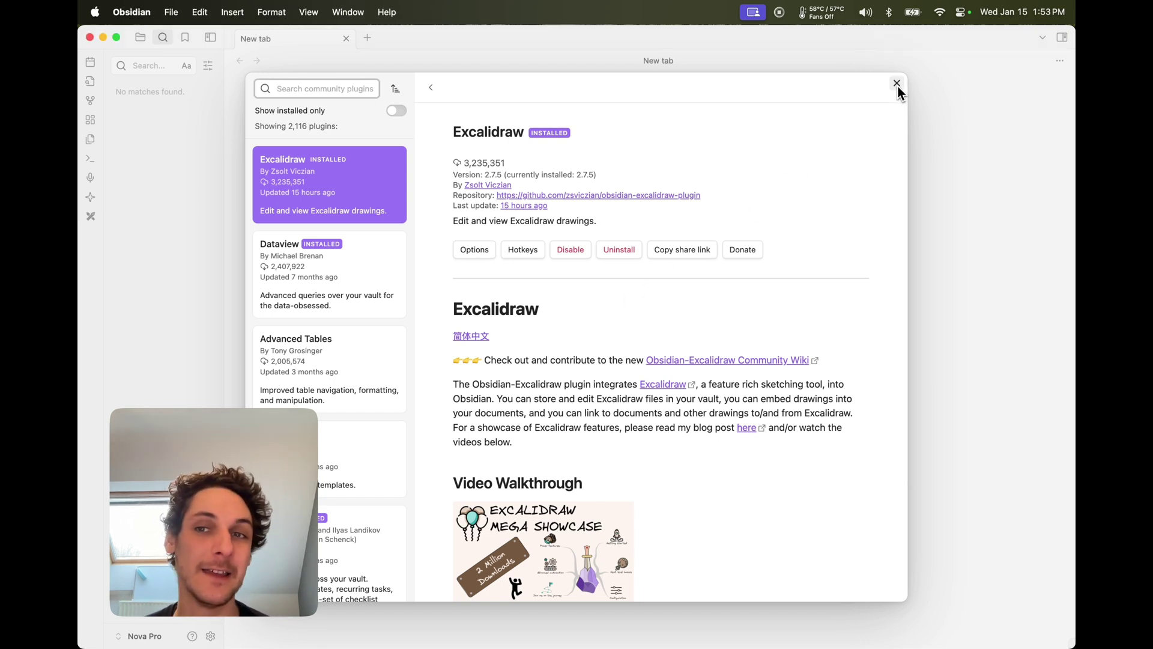
Close the plugin browser and Settings, then create a new Excalidraw drawing
{"action": "left_click", "coordinate": [897, 86]}
{"action": "left_click", "coordinate": [897, 85]}
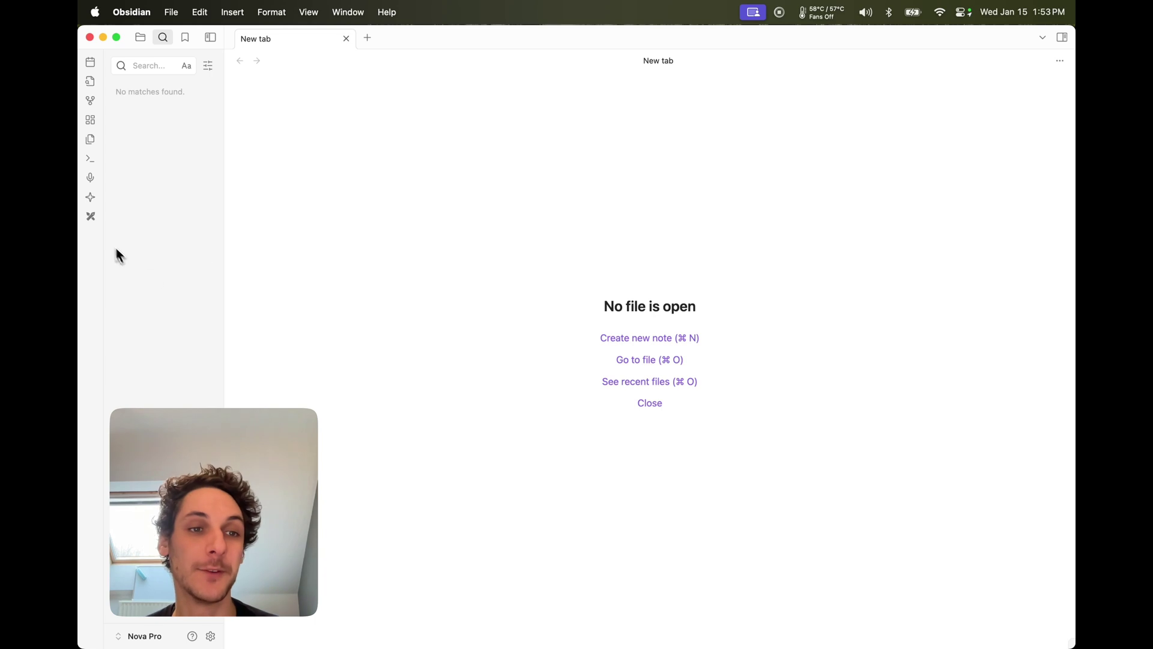
{"action": "left_click", "coordinate": [92, 218]}
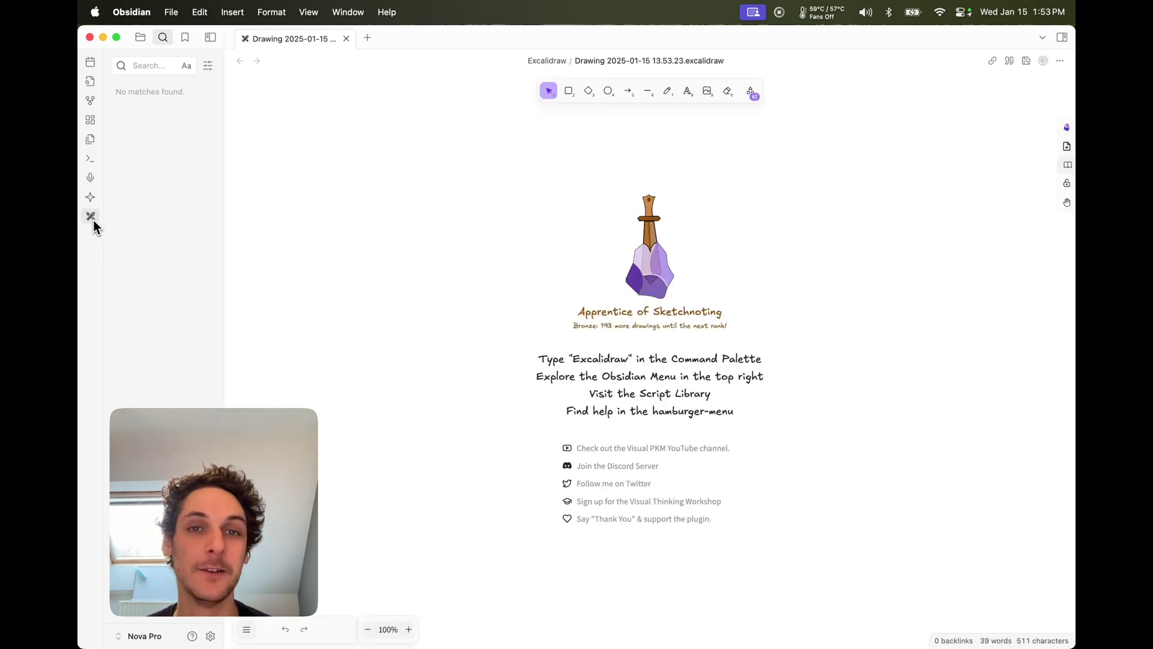
Draw a rounded rectangle in the upper left labelled 'text'
{"action": "left_click", "coordinate": [570, 93]}
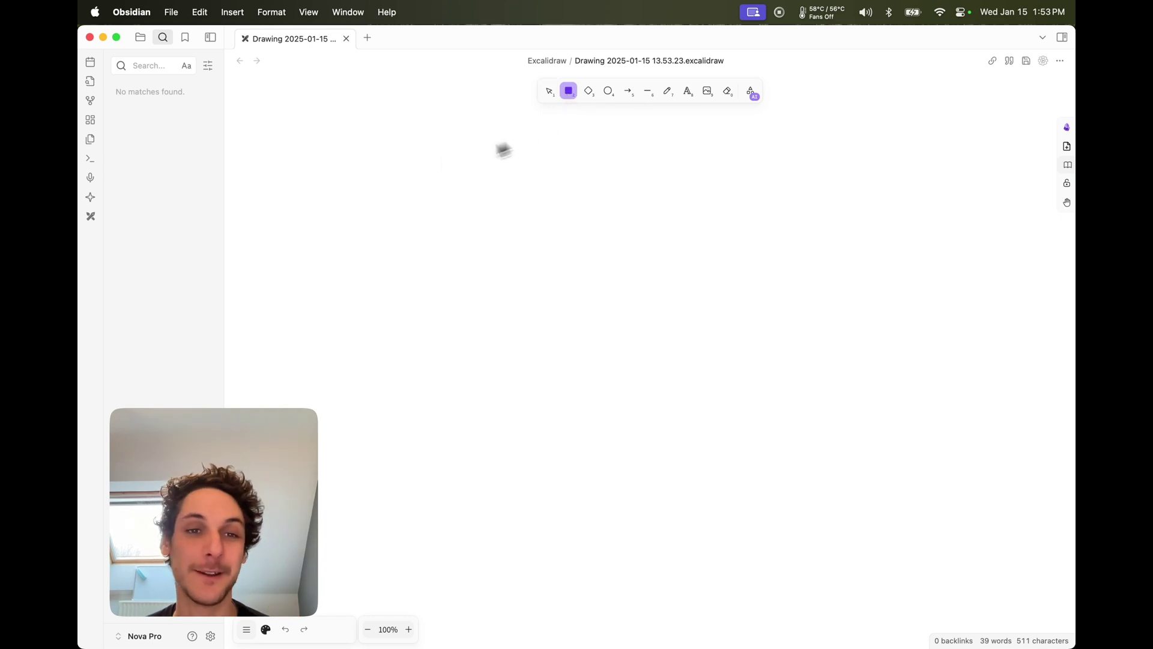
{"action": "mouse_move", "coordinate": [348, 169]}
{"action": "left_mouse_down"}
{"action": "mouse_move", "coordinate": [628, 216]}
{"action": "mouse_move", "coordinate": [683, 289]}
{"action": "left_mouse_up"}
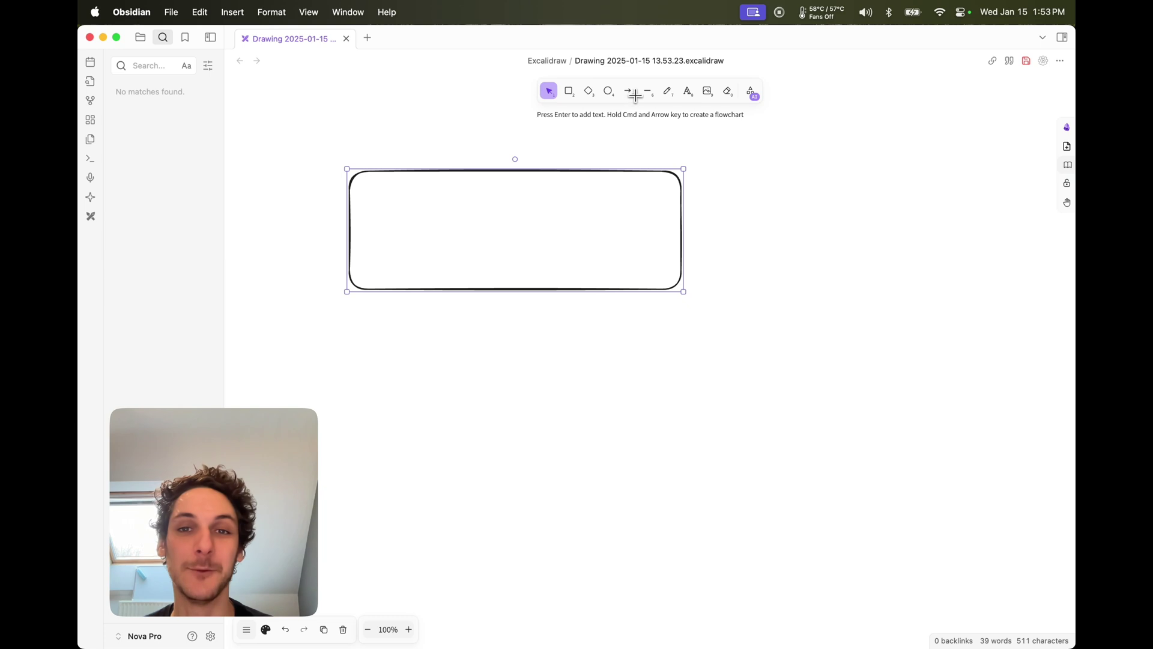
{"action": "left_click", "coordinate": [686, 91]}
{"action": "left_click", "coordinate": [432, 223]}
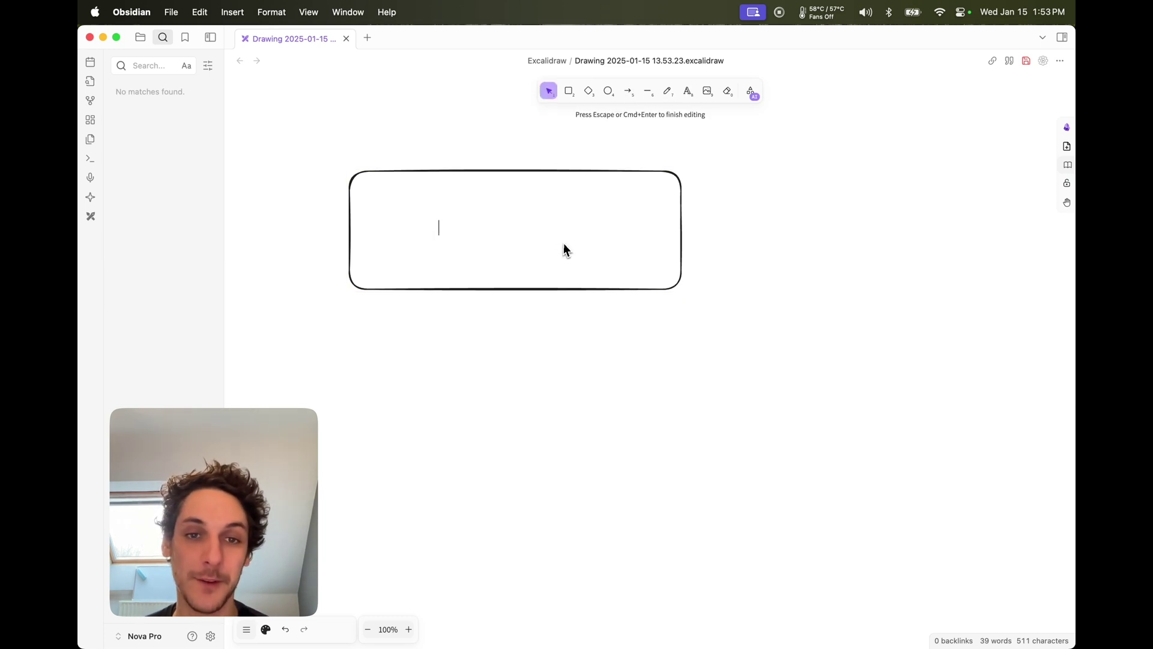
{"action": "type", "text": "text"}
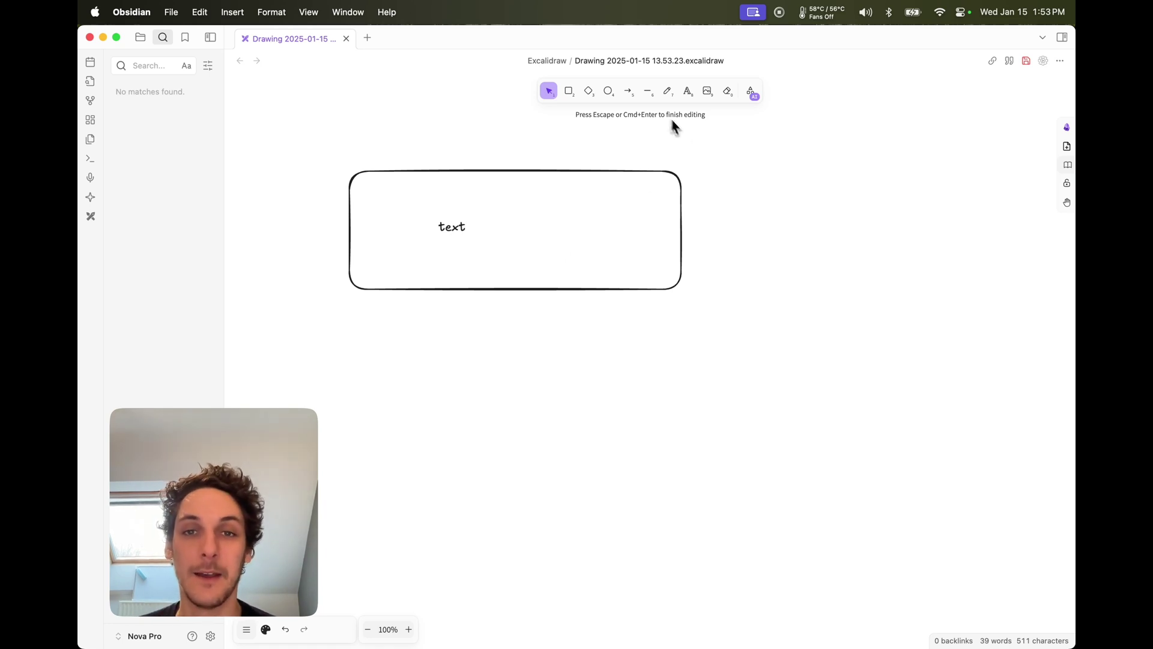
Draw an arrow from the rectangle's right side to a second box
{"action": "left_click", "coordinate": [628, 91]}
{"action": "mouse_move", "coordinate": [689, 230]}
{"action": "left_mouse_down"}
{"action": "mouse_move", "coordinate": [845, 222]}
{"action": "mouse_move", "coordinate": [987, 250]}
{"action": "mouse_move", "coordinate": [1075, 286]}
{"action": "left_mouse_up"}
{"action": "left_click", "coordinate": [569, 91]}
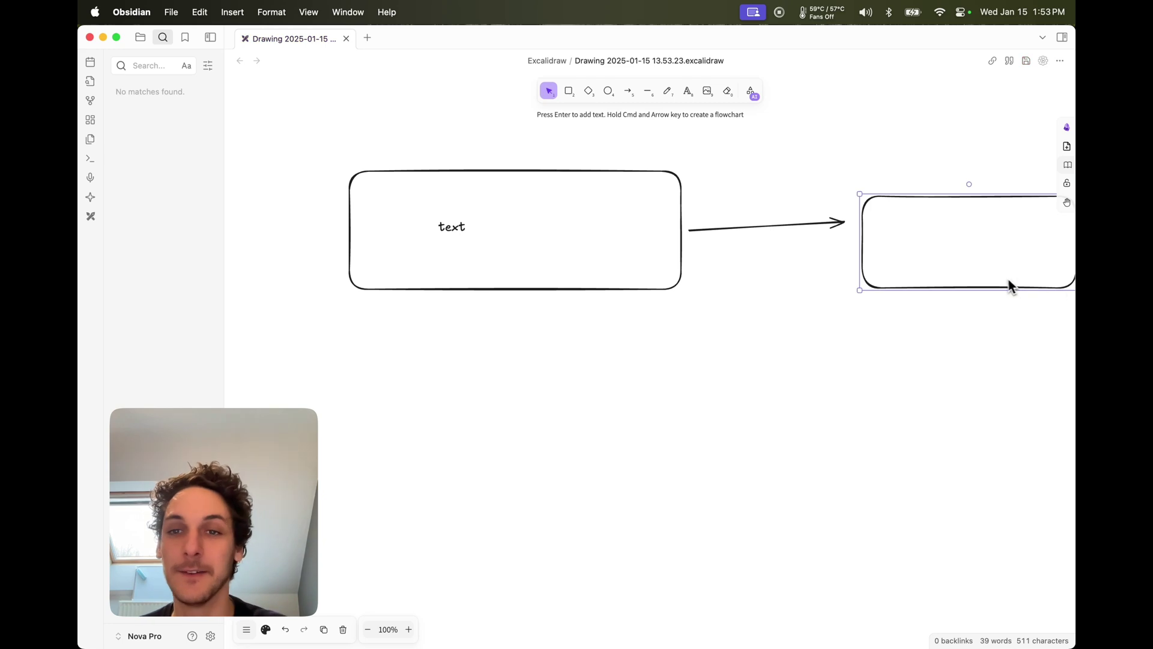
{"action": "scroll", "coordinate": [744, 307], "scroll_direction": "down", "scroll_amount": 5}
{"action": "scroll", "coordinate": [745, 306], "scroll_direction": "down", "scroll_amount": 1}
{"action": "scroll", "coordinate": [745, 306], "scroll_direction": "up", "scroll_amount": 6}
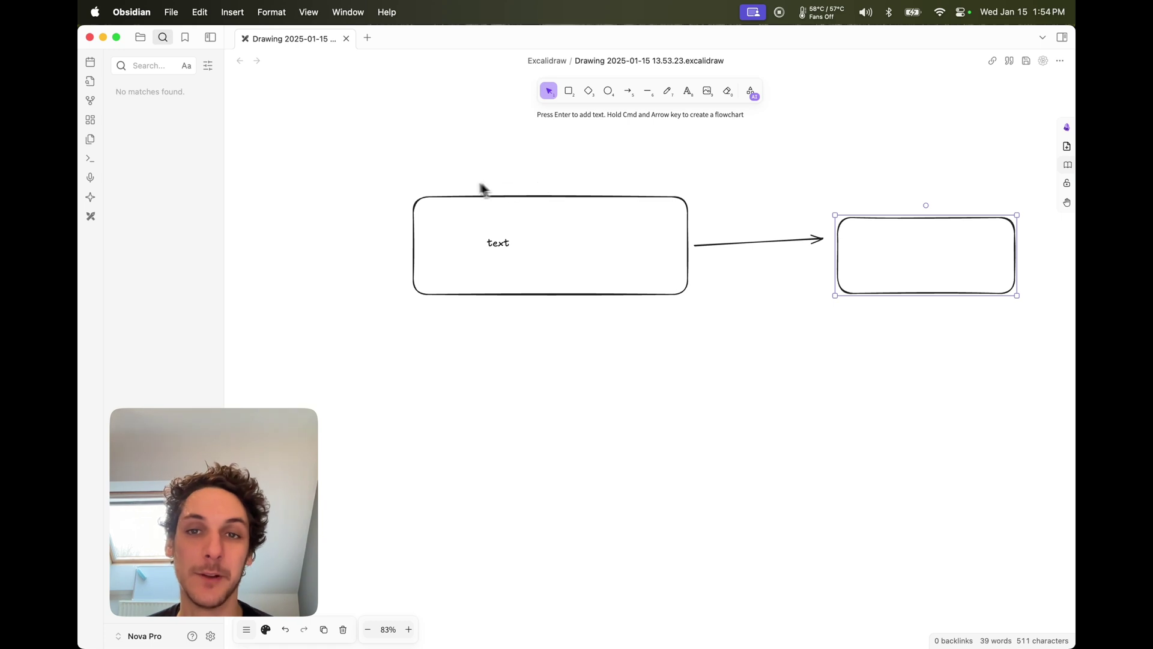
Draw a looping freehand pencil scribble below the boxes
{"action": "left_click", "coordinate": [669, 92]}
{"action": "mouse_move", "coordinate": [607, 551]}
{"action": "left_mouse_down"}
{"action": "mouse_move", "coordinate": [723, 419]}
{"action": "mouse_move", "coordinate": [849, 478]}
{"action": "mouse_move", "coordinate": [907, 523]}
{"action": "mouse_move", "coordinate": [853, 487]}
{"action": "mouse_move", "coordinate": [793, 507]}
{"action": "mouse_move", "coordinate": [691, 481]}
{"action": "mouse_move", "coordinate": [667, 406]}
{"action": "left_mouse_up"}
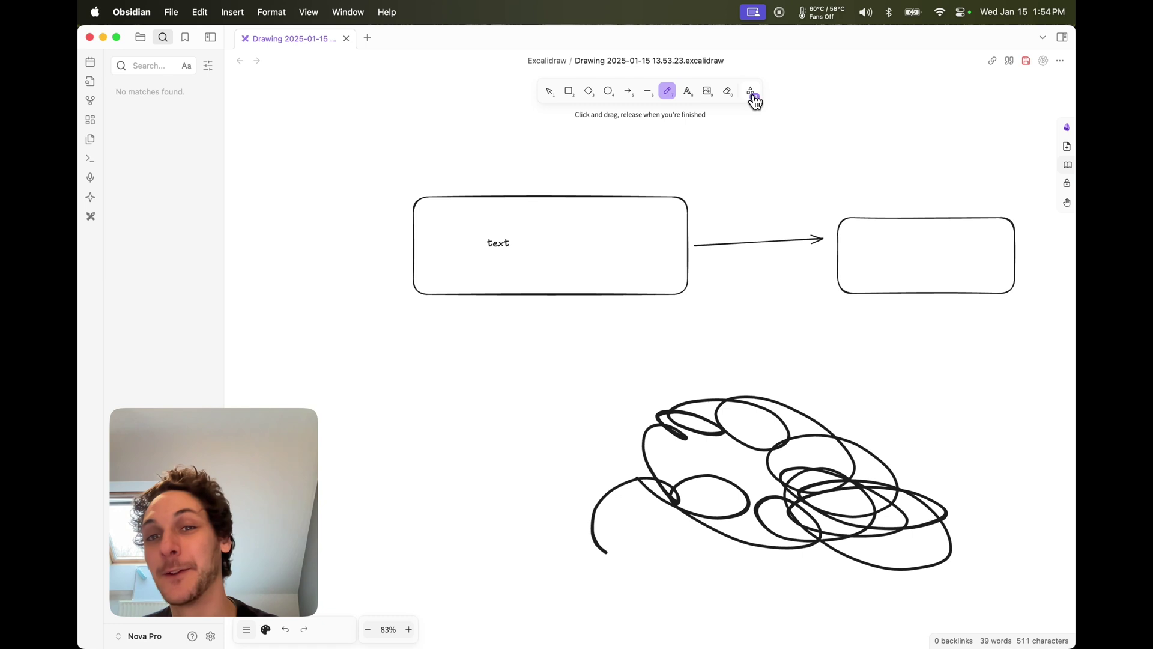
{"action": "left_click", "coordinate": [752, 94]}
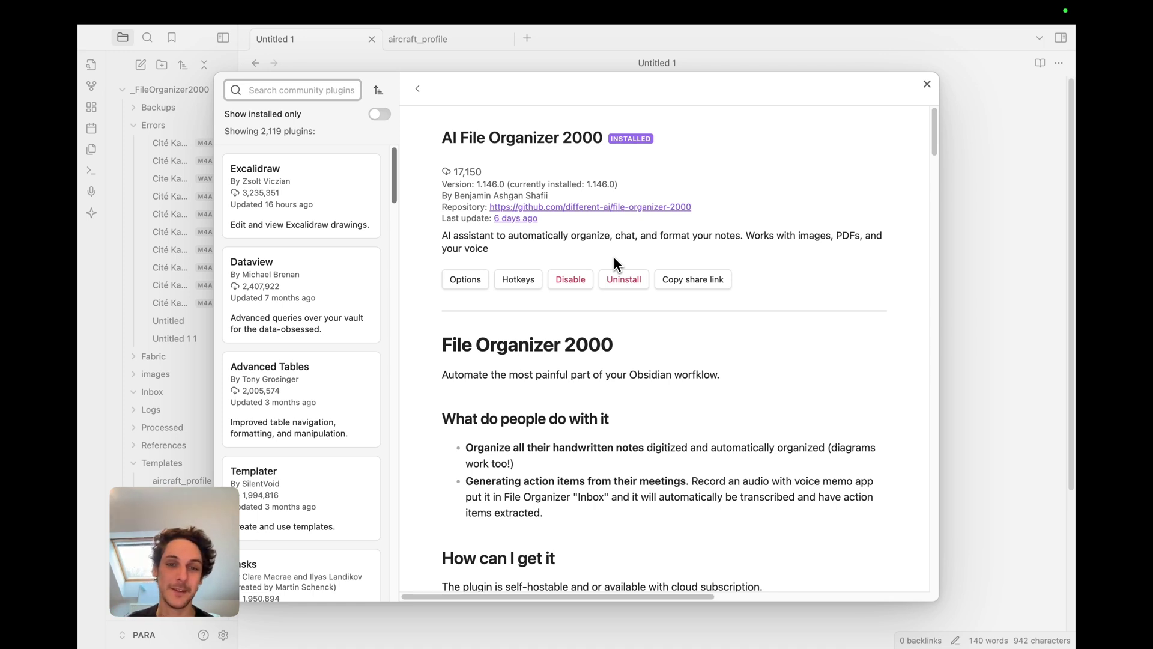
Close the plugin browser and Settings, then show the File Organizer panel beside Untitled 1
{"action": "left_click", "coordinate": [929, 86]}
{"action": "left_click", "coordinate": [927, 84]}
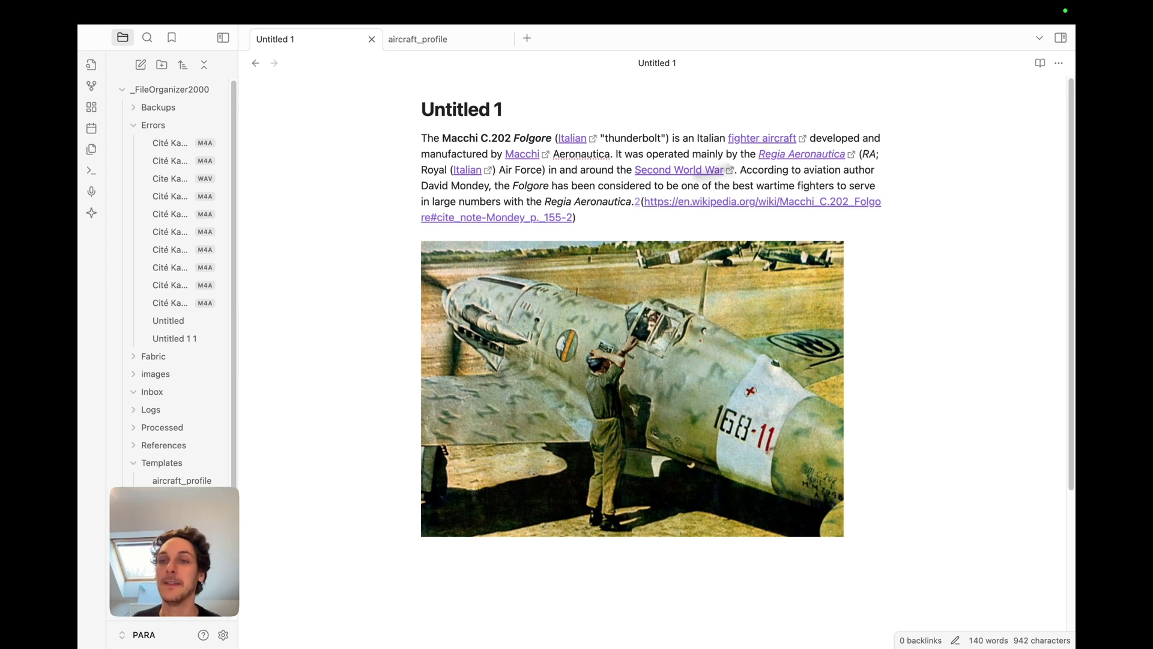
{"action": "left_click", "coordinate": [1061, 38]}
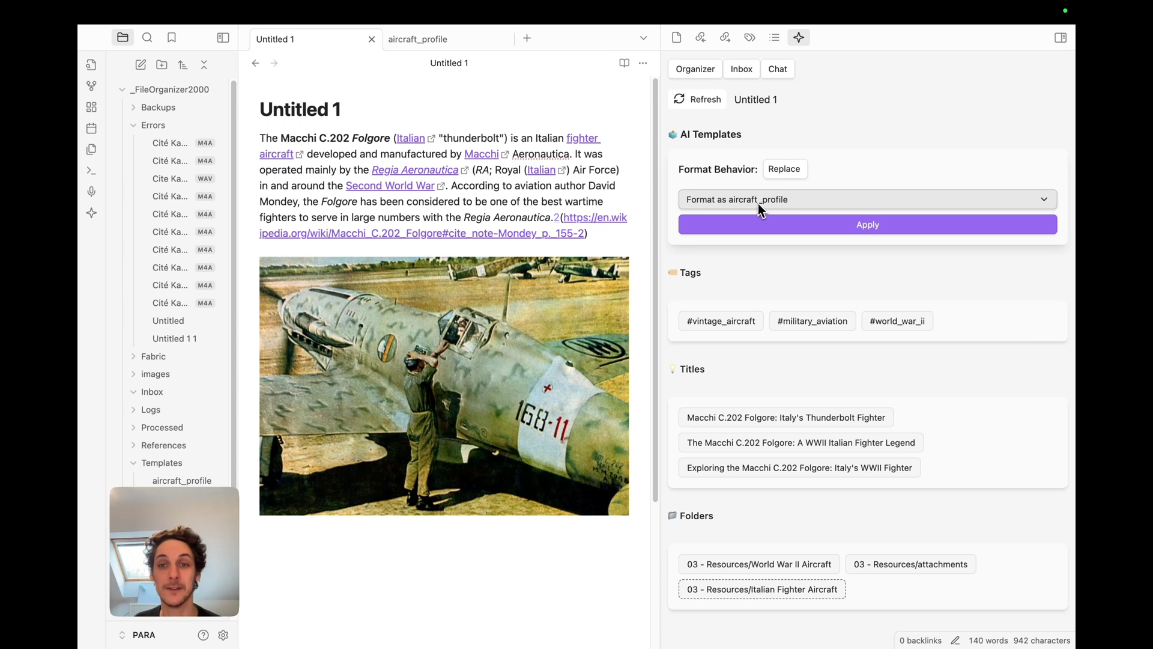
Collapse the Errors folder, then collapse and re-expand _FileOrganizer2000 in the file tree
{"action": "left_click", "coordinate": [144, 126]}
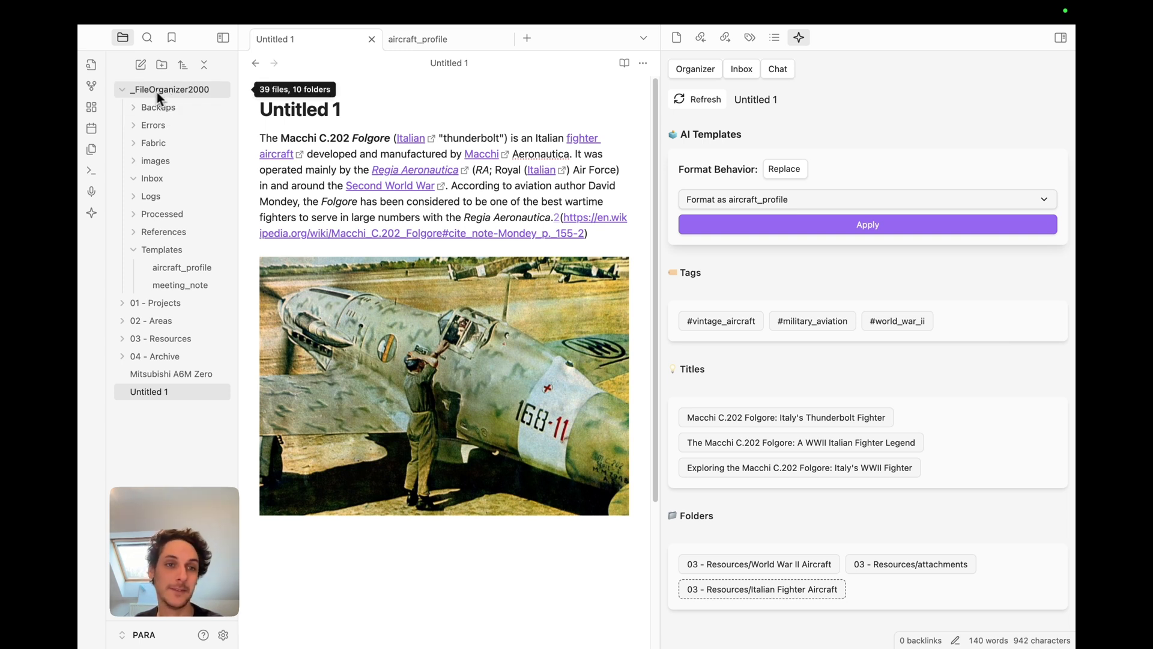
{"action": "left_click", "coordinate": [122, 93]}
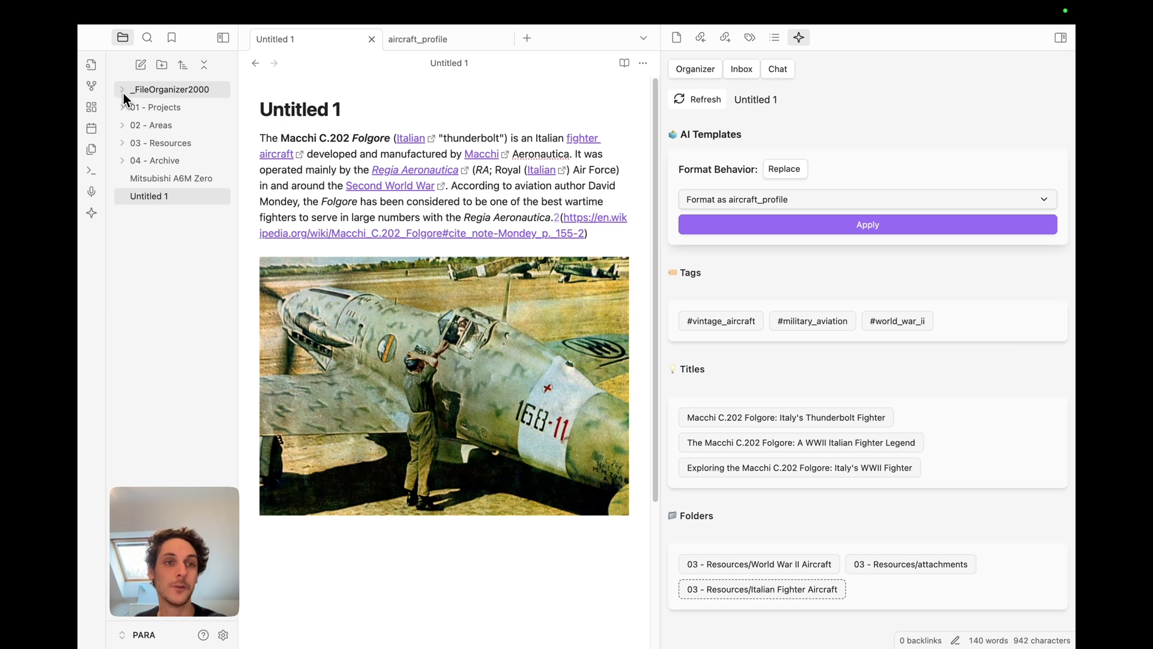
{"action": "left_click", "coordinate": [123, 91]}
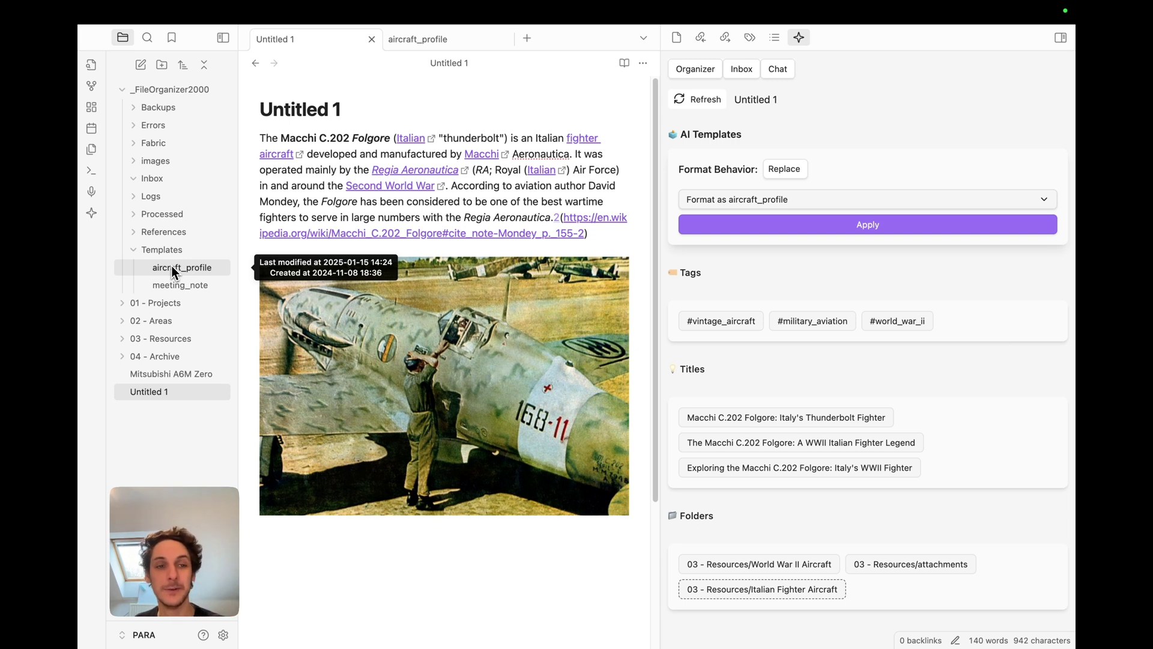
Review the aircraft_profile template's seven property lines, then return to the Untitled 1 note
{"action": "left_click", "coordinate": [181, 274]}
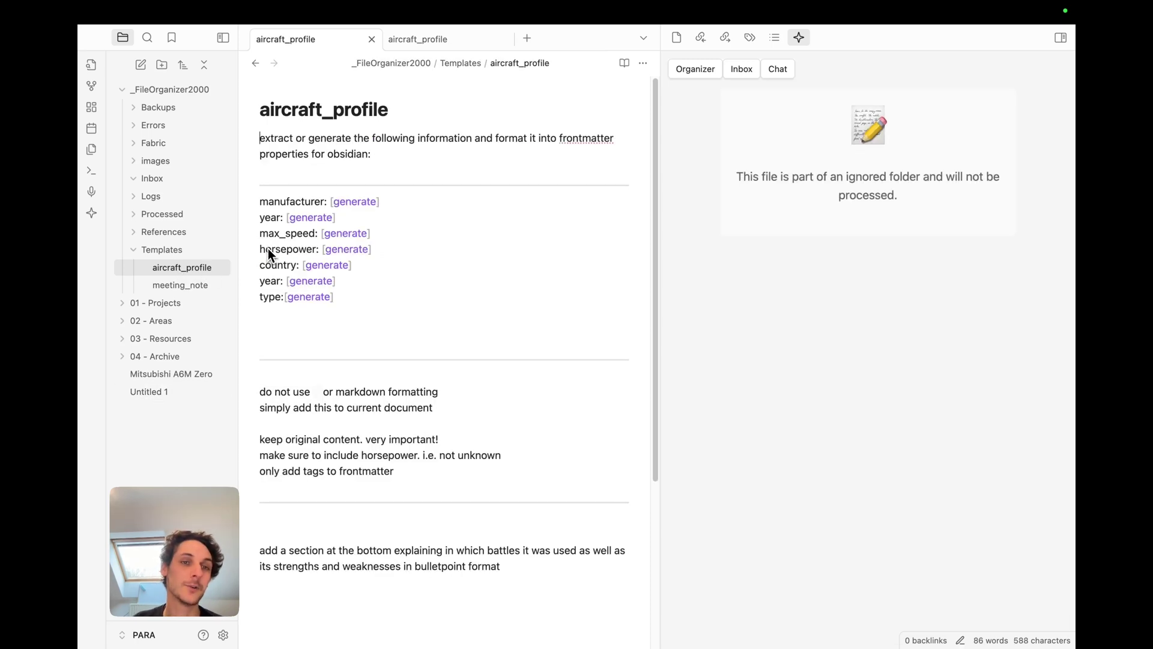
{"action": "scroll", "coordinate": [408, 207], "scroll_direction": "down", "scroll_amount": 2}
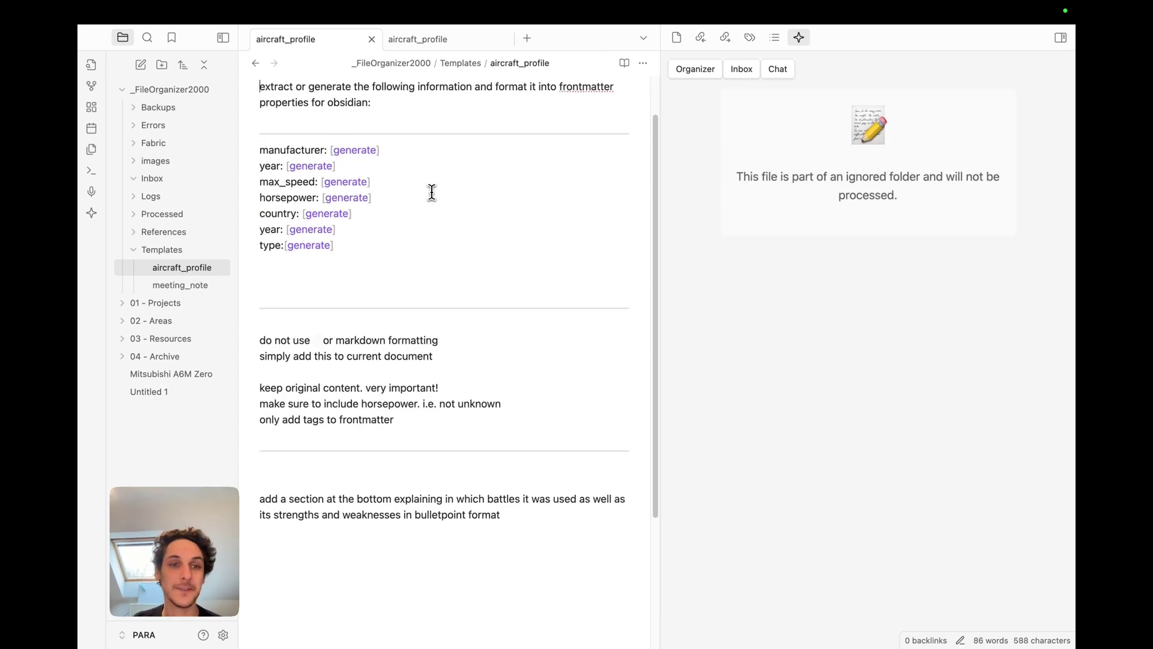
{"action": "scroll", "coordinate": [431, 191], "scroll_direction": "up", "scroll_amount": 1}
{"action": "left_click_drag", "start_coordinate": [360, 272], "coordinate": [269, 171]}
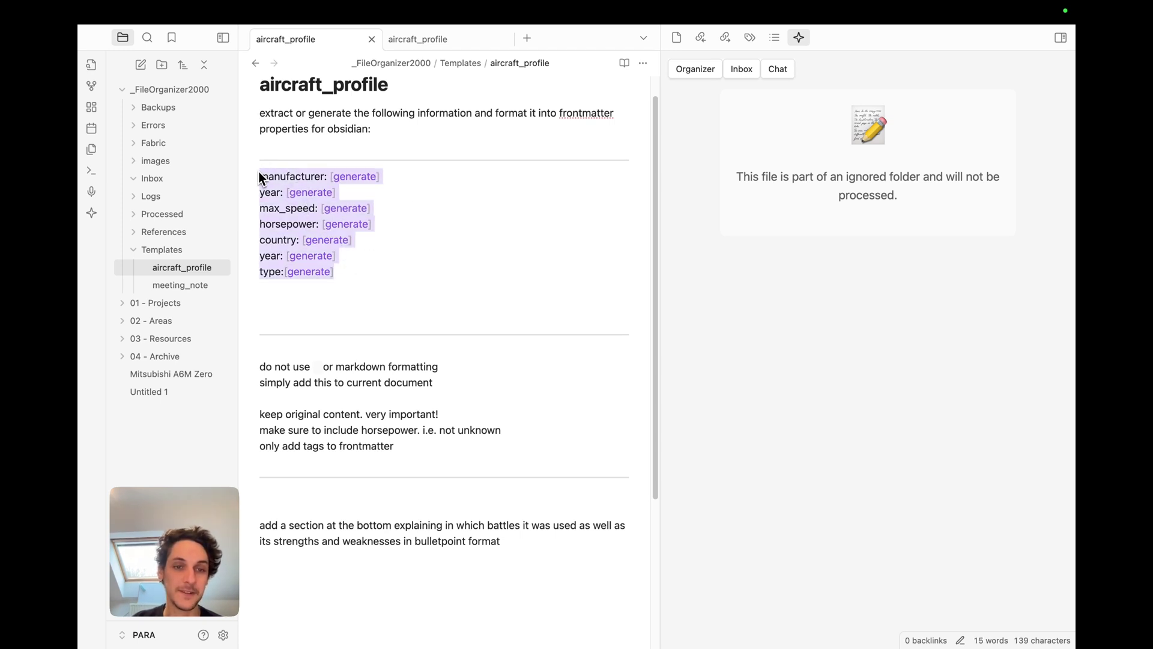
{"action": "scroll", "coordinate": [423, 470], "scroll_direction": "down", "scroll_amount": 3}
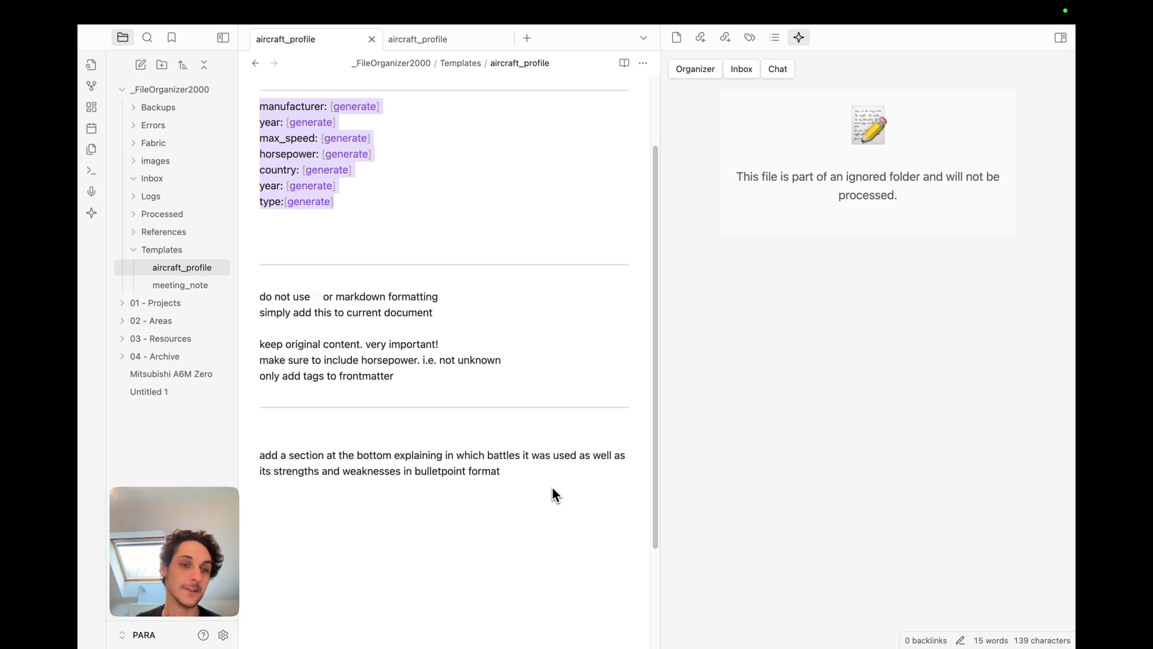
{"action": "left_click", "coordinate": [168, 396]}
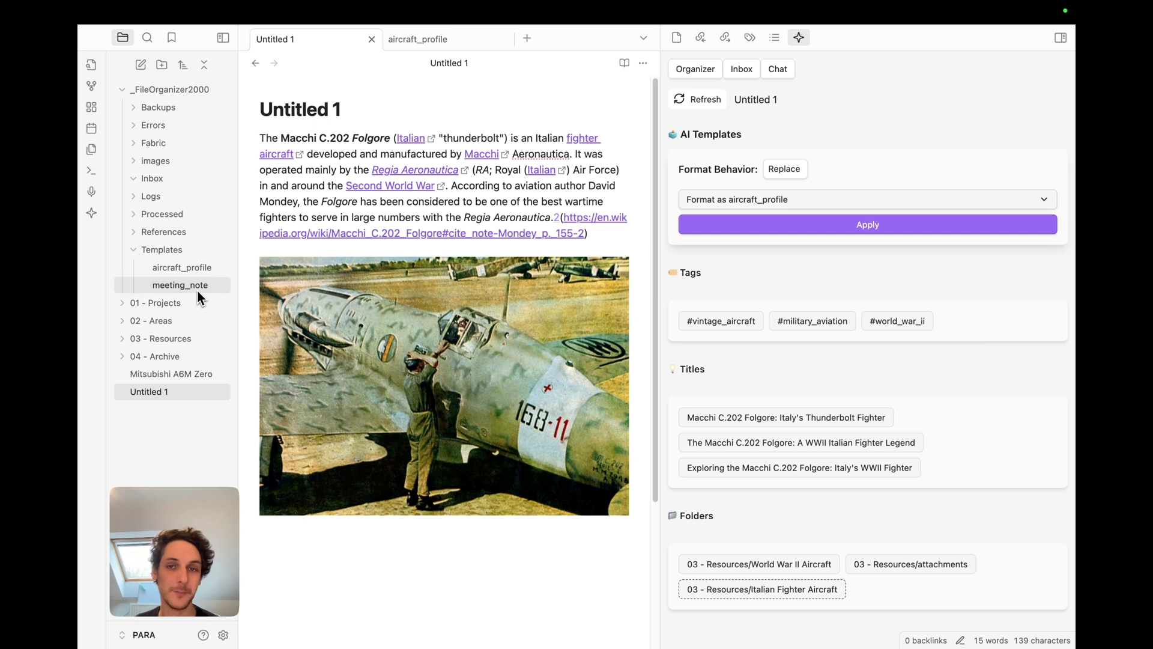
{"action": "left_click", "coordinate": [732, 200]}
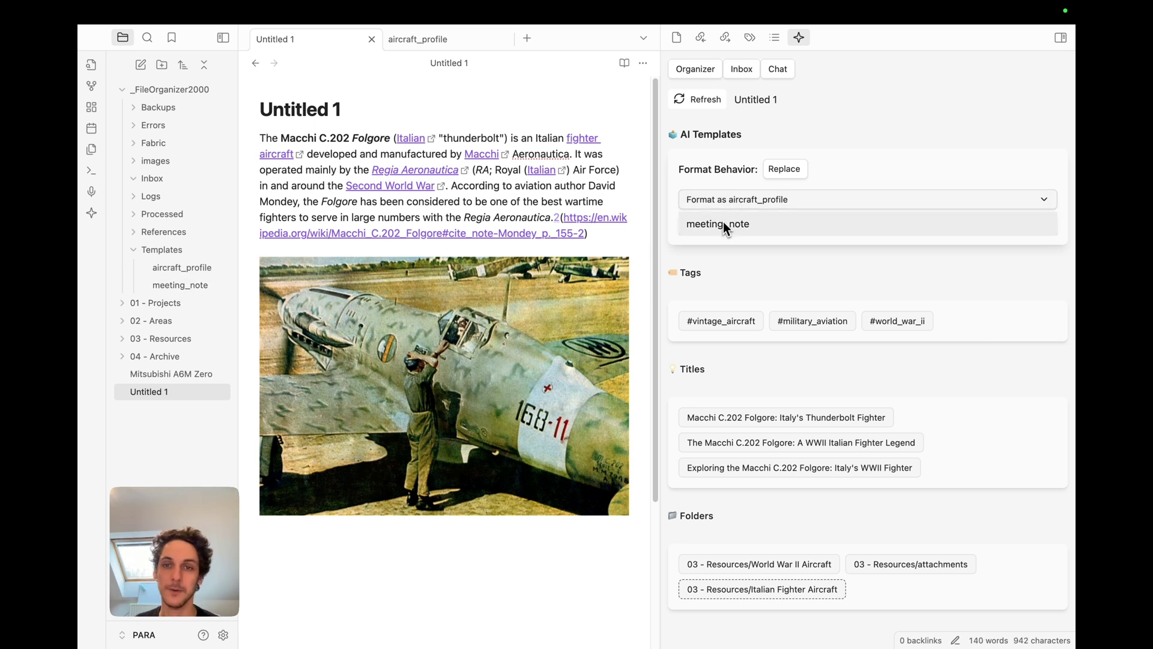
{"action": "left_click", "coordinate": [726, 200]}
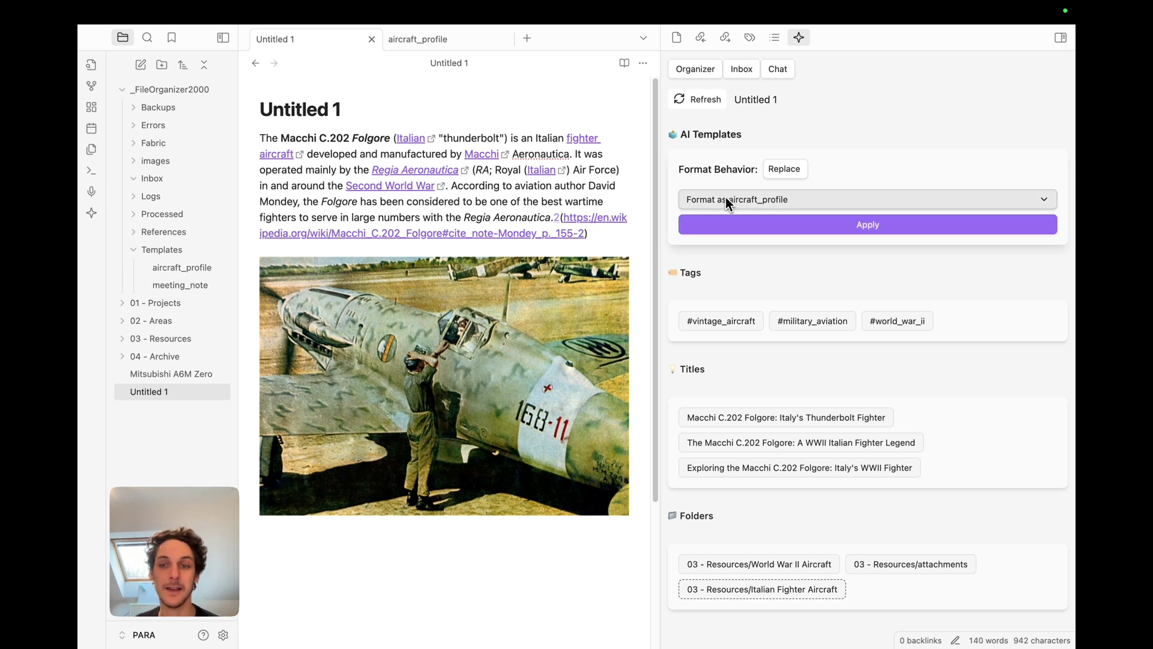
{"action": "left_click", "coordinate": [785, 203]}
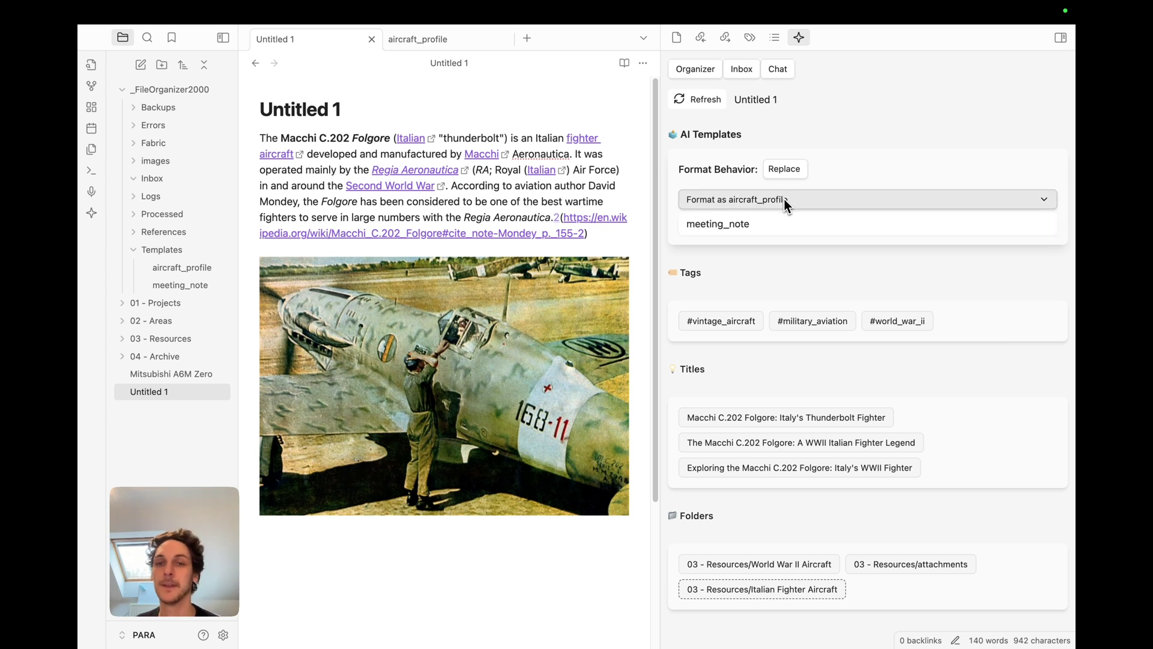
{"action": "left_click", "coordinate": [784, 200]}
{"action": "left_click", "coordinate": [756, 223]}
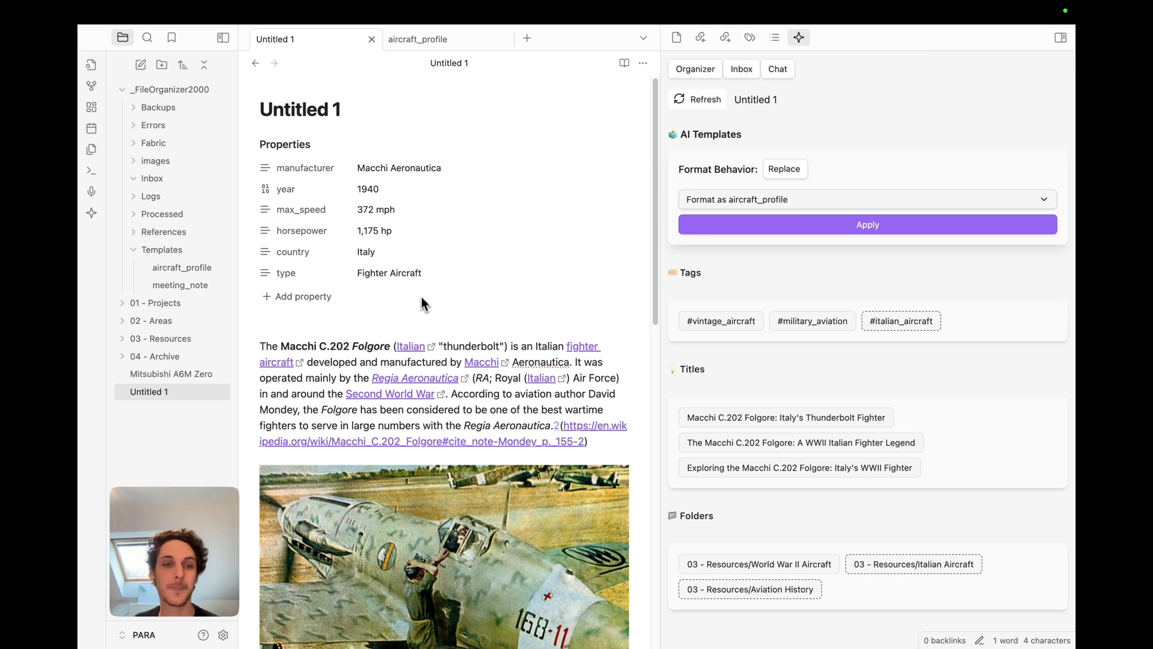
{"action": "scroll", "coordinate": [494, 413], "scroll_direction": "down", "scroll_amount": 10}
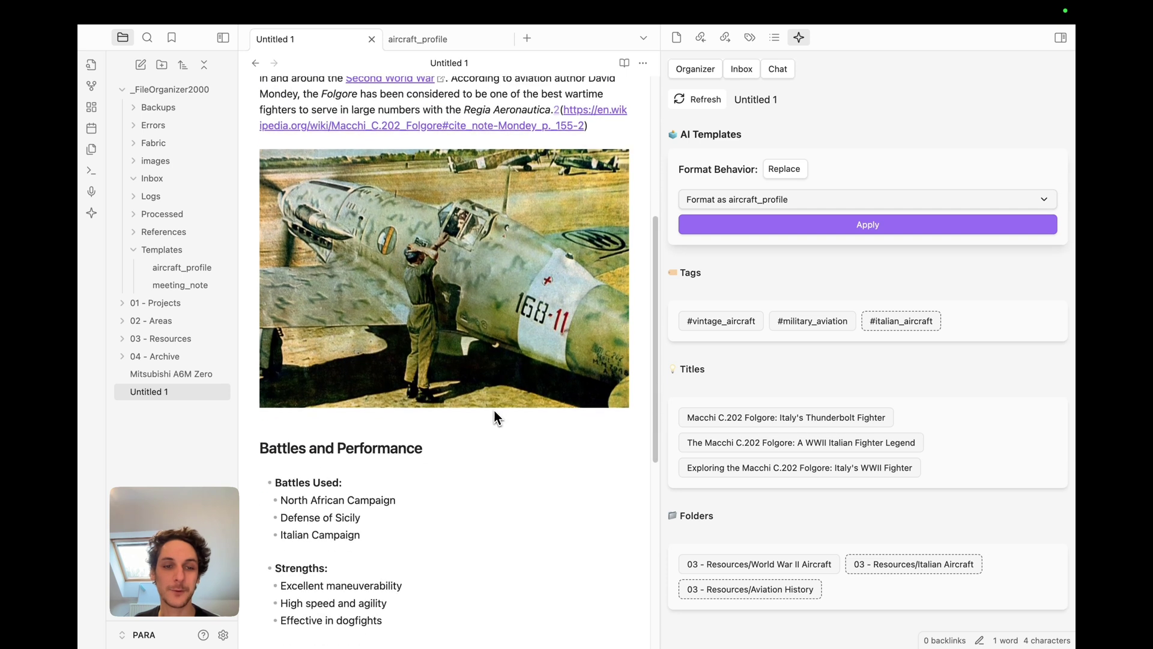
{"action": "scroll", "coordinate": [494, 416], "scroll_direction": "down", "scroll_amount": 1}
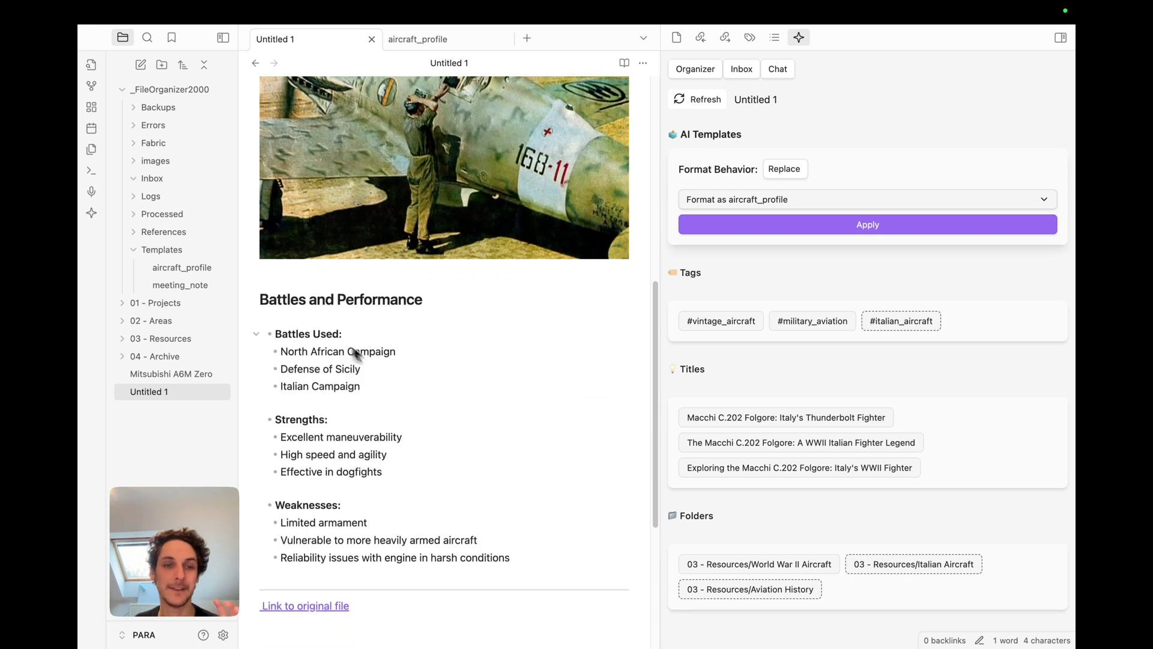
{"action": "scroll", "coordinate": [324, 350], "scroll_direction": "down", "scroll_amount": 1}
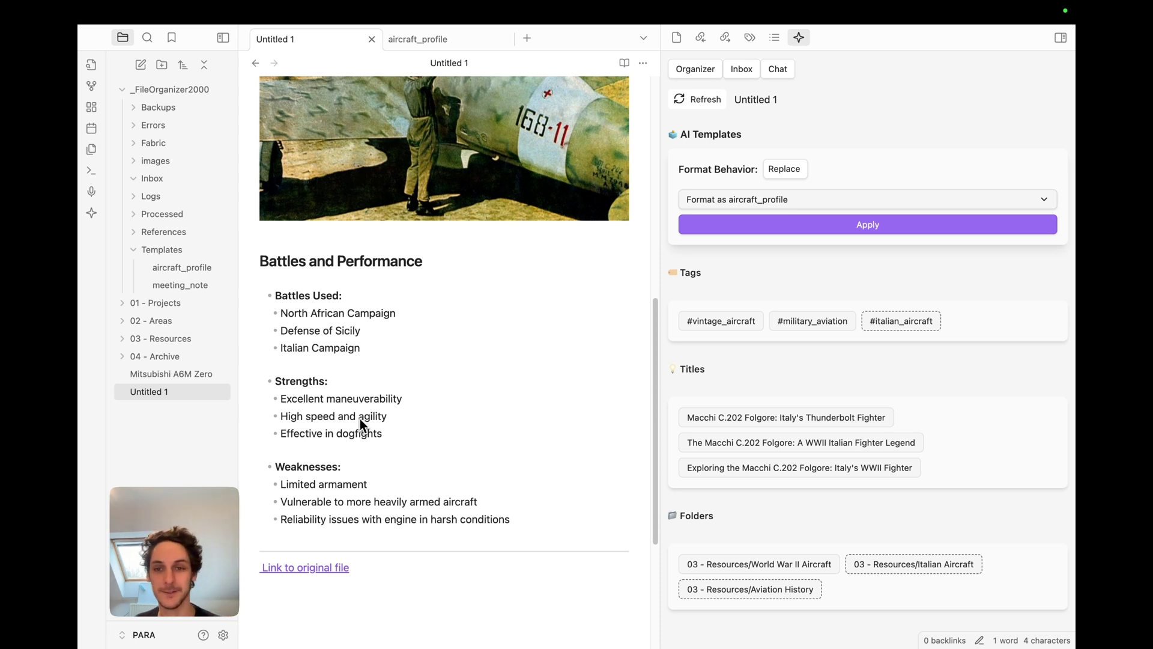
{"action": "scroll", "coordinate": [611, 312], "scroll_direction": "up", "scroll_amount": 5}
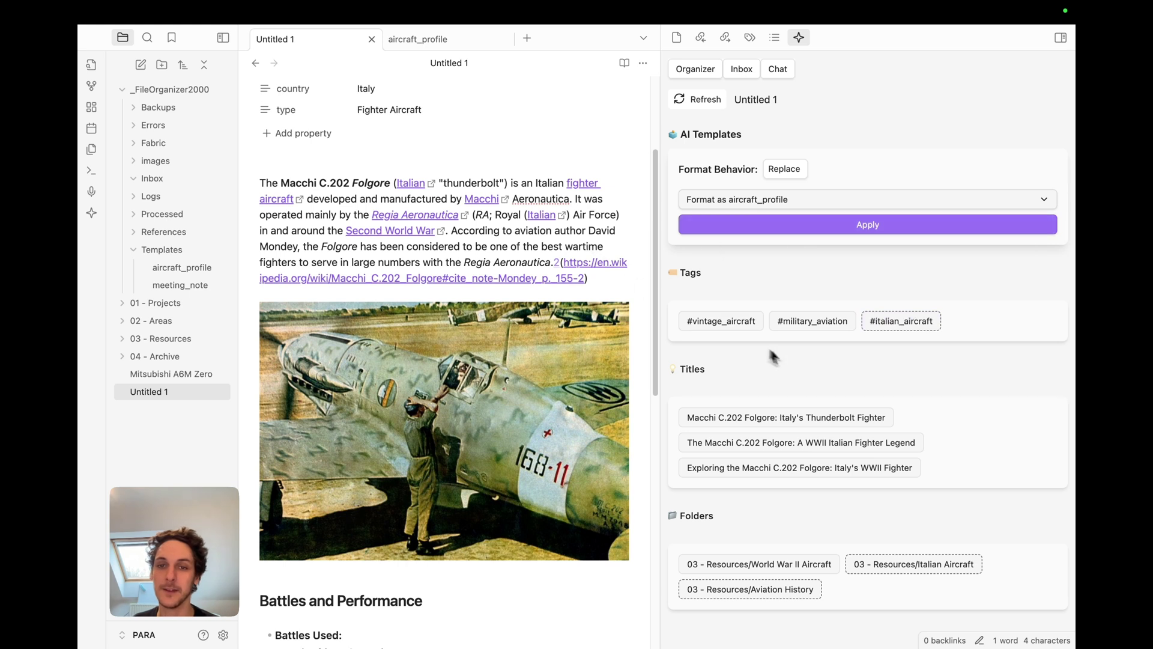
Apply the #military_aviation tag, the 'Macchi C.202' title, and the World War II Aircraft folder suggestions
{"action": "left_click", "coordinate": [806, 325]}
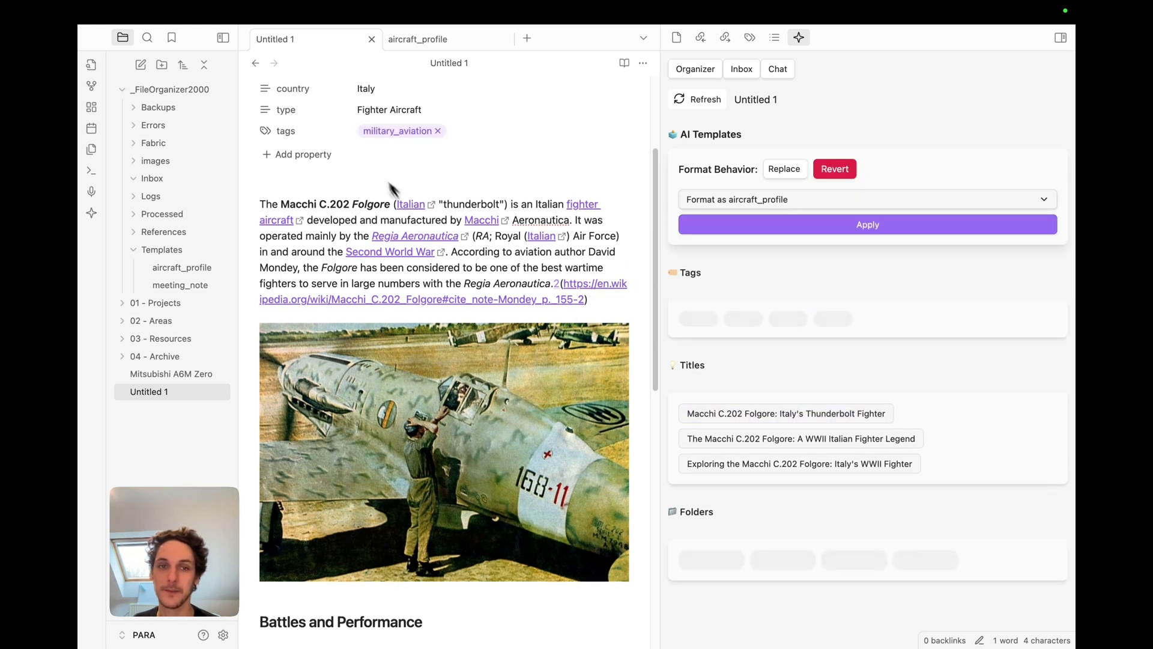
{"action": "scroll", "coordinate": [511, 348], "scroll_direction": "up", "scroll_amount": 3}
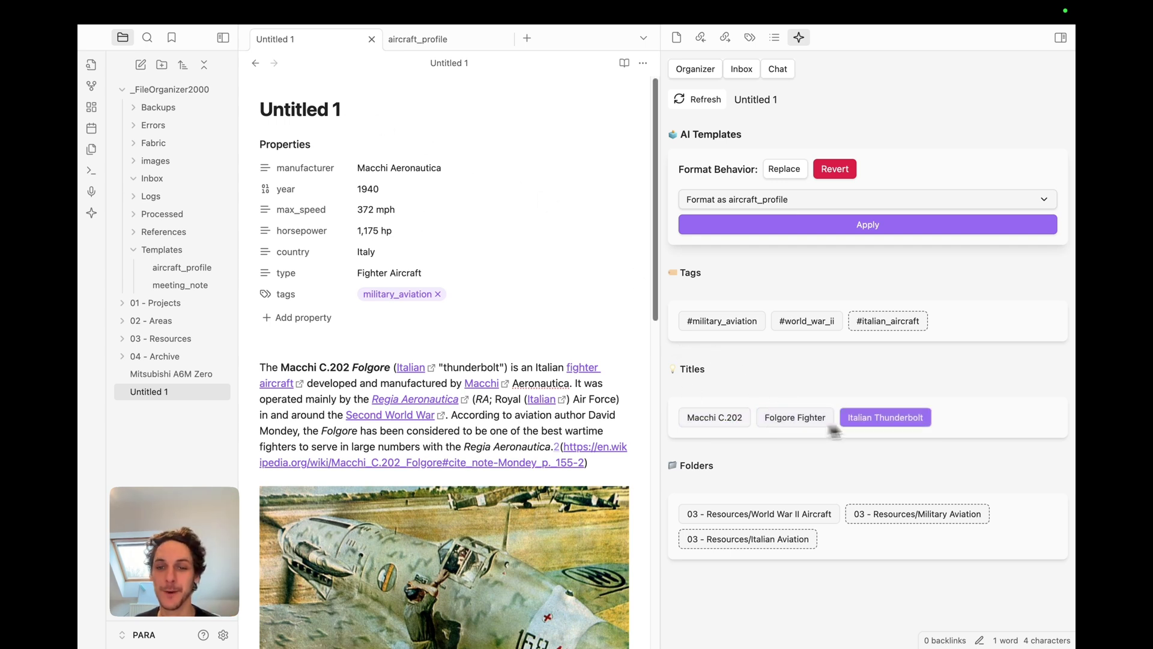
{"action": "left_click", "coordinate": [721, 423]}
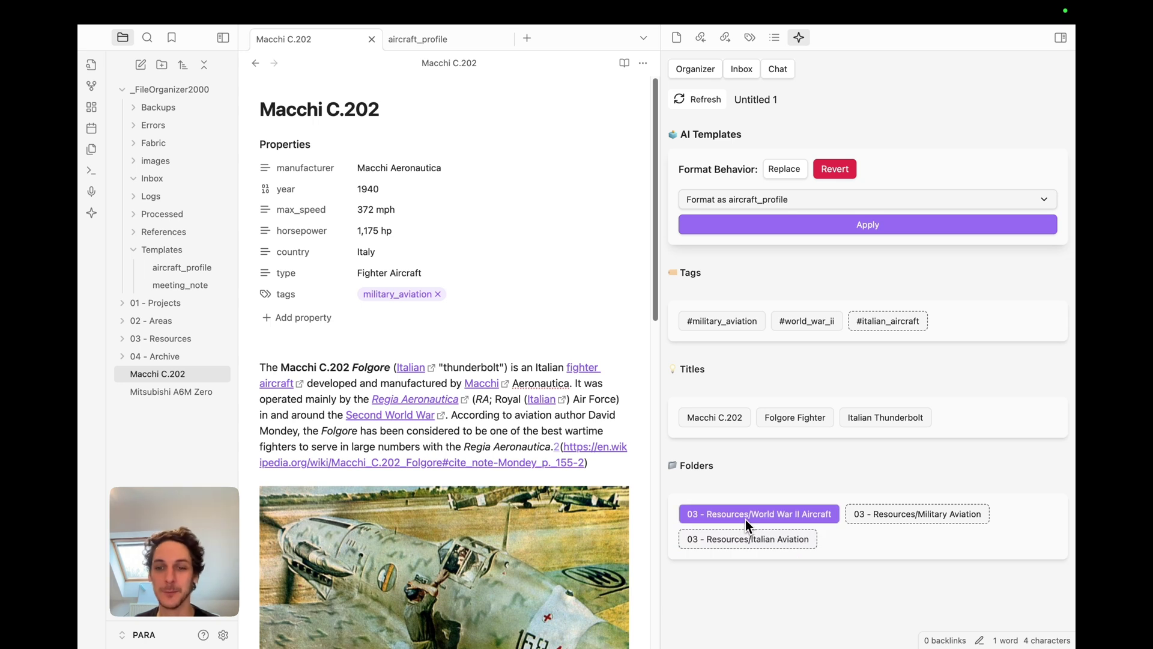
{"action": "left_click", "coordinate": [830, 522]}
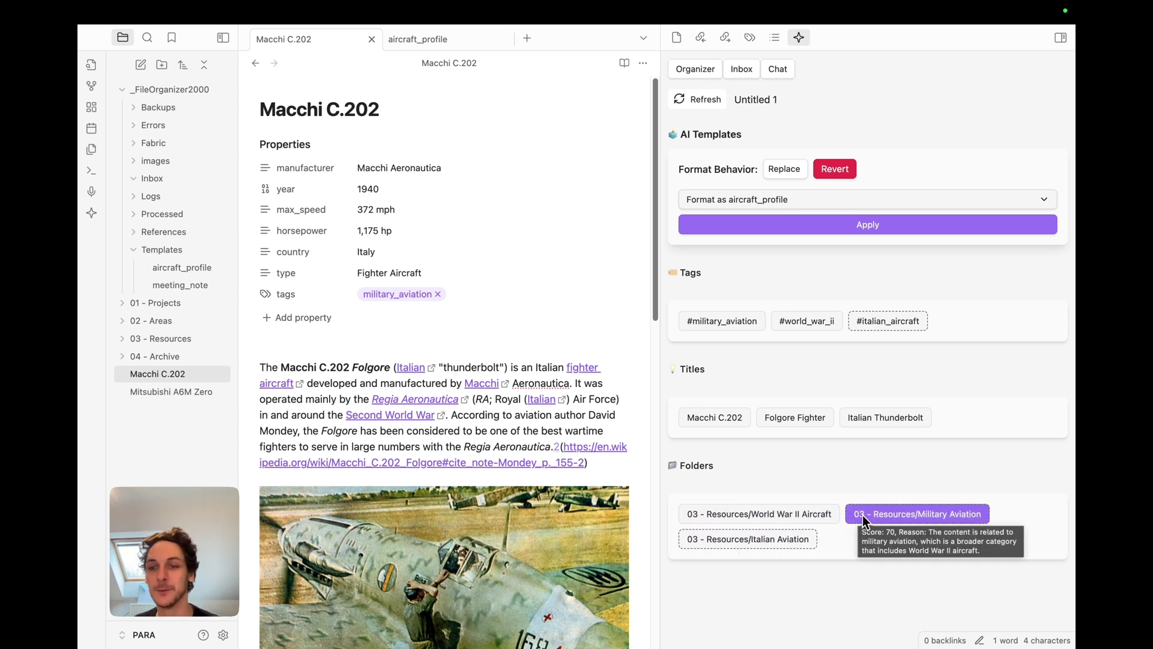
{"action": "mouse_move", "coordinate": [803, 543]}
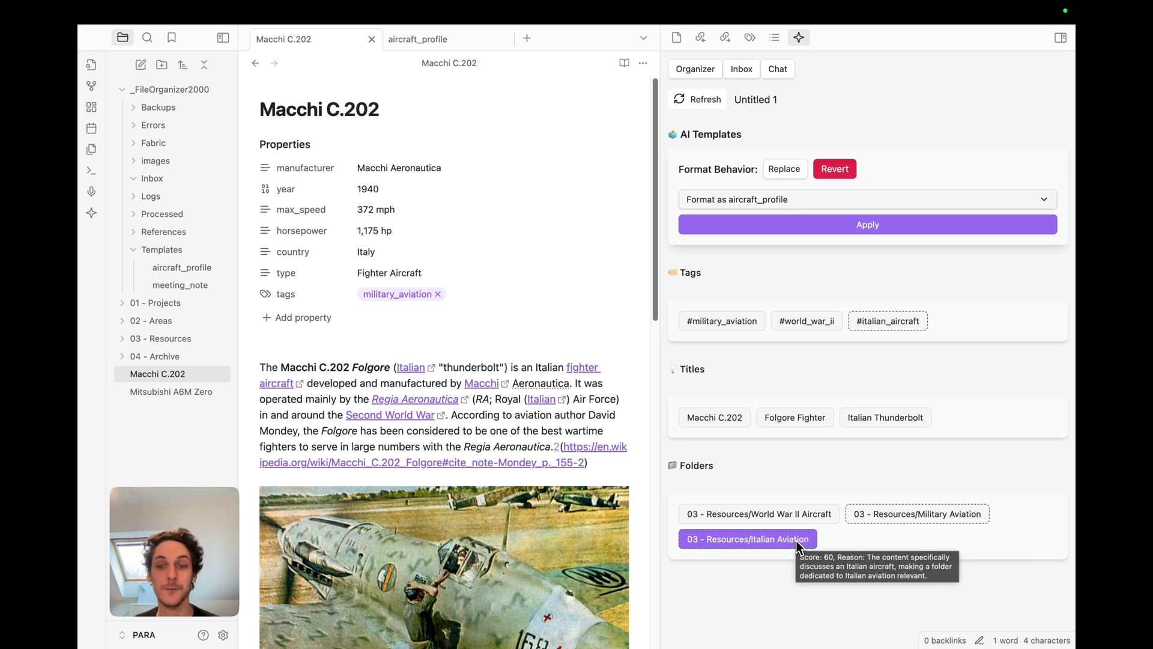
{"action": "left_click", "coordinate": [774, 518]}
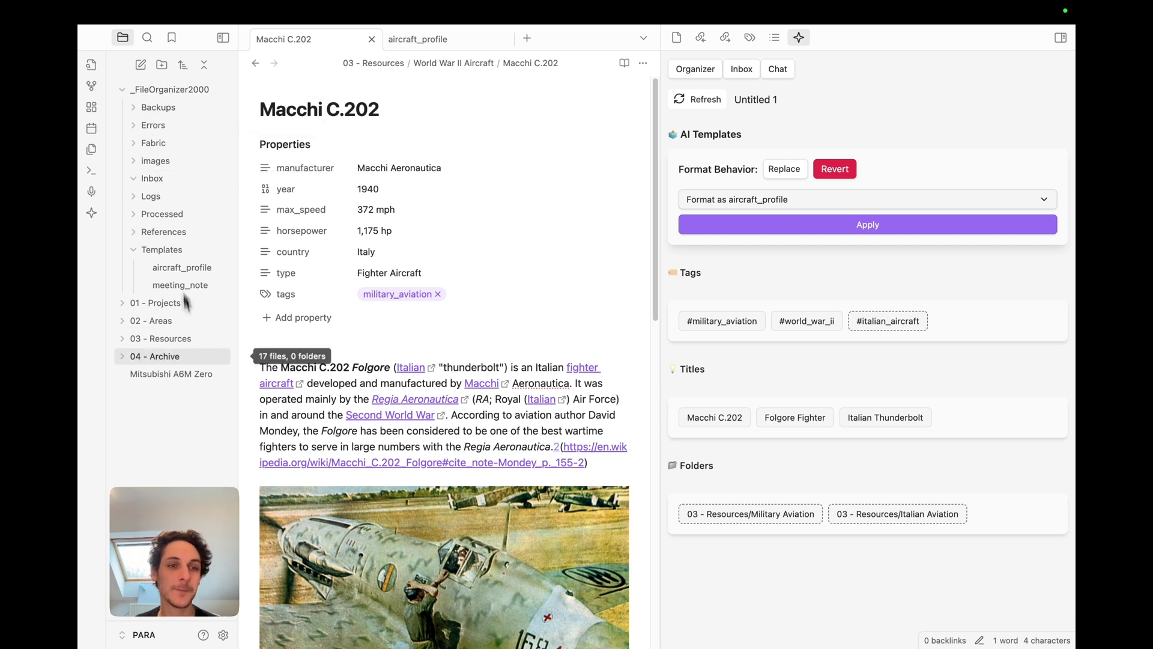
{"action": "left_click", "coordinate": [187, 380]}
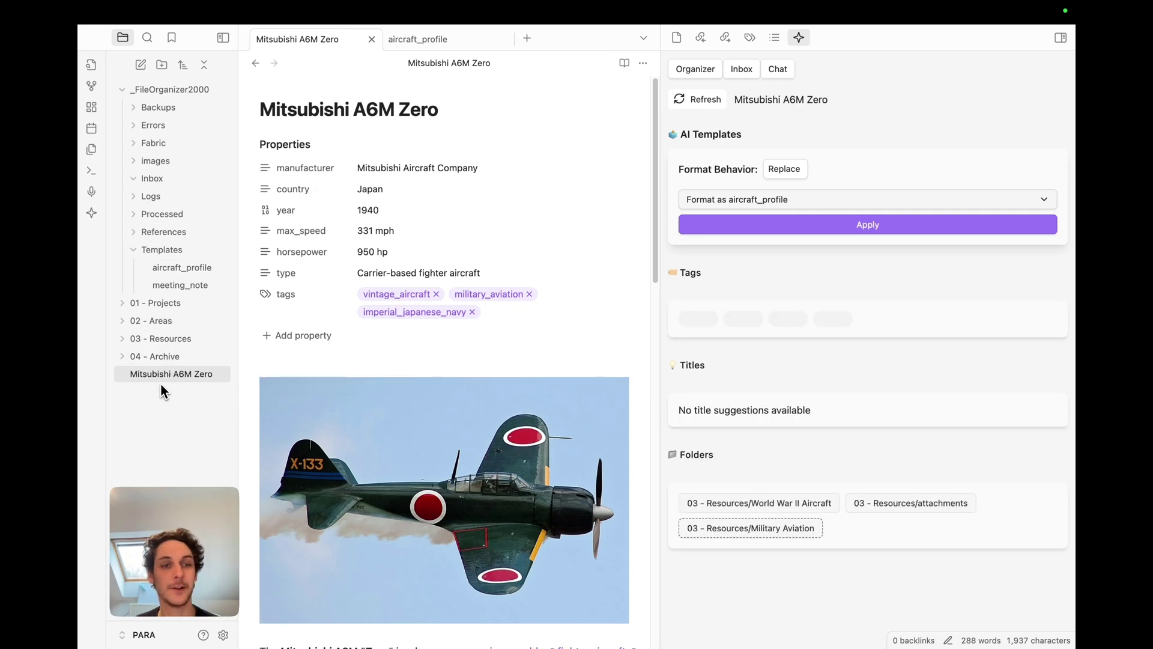
Move the Mitsubishi A6M Zero note into Inbox, find it under 03 - Resources, and format it as aircraft_profile
{"action": "left_click_drag", "start_coordinate": [171, 375], "coordinate": [164, 176]}
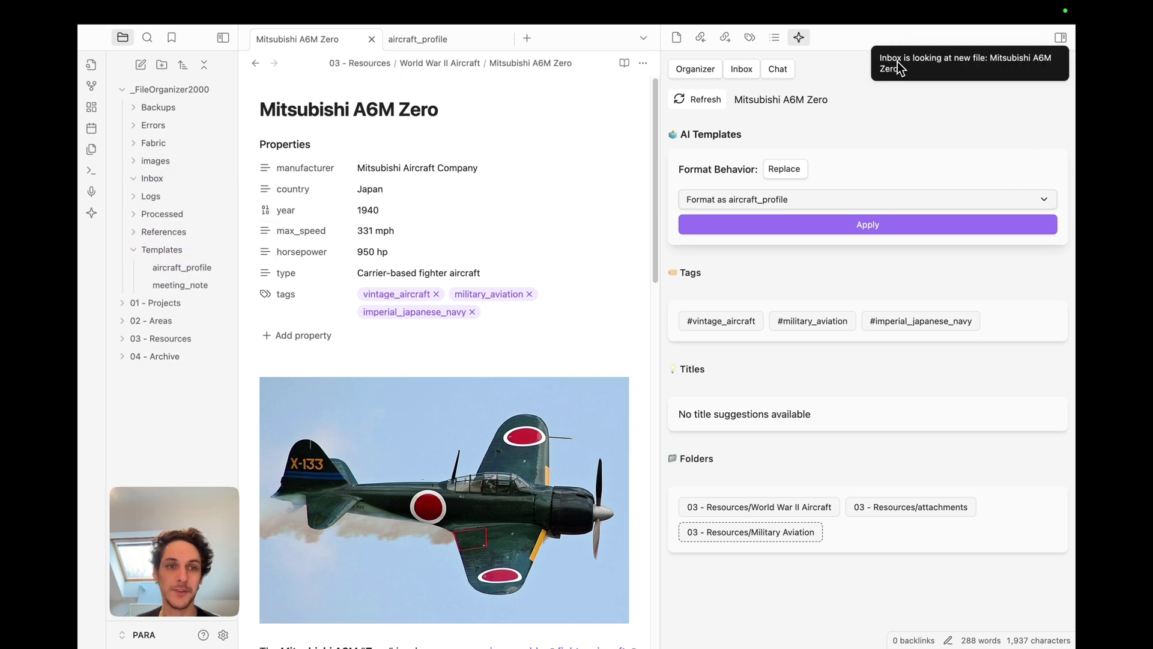
{"action": "left_click", "coordinate": [166, 244]}
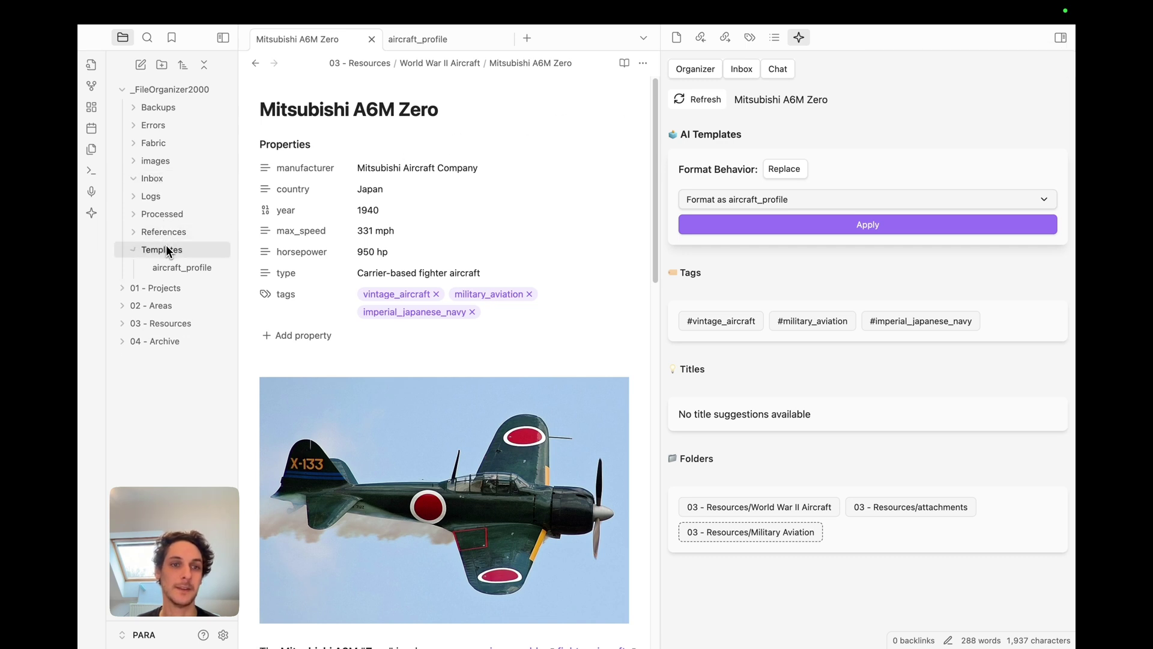
{"action": "left_click", "coordinate": [153, 298]}
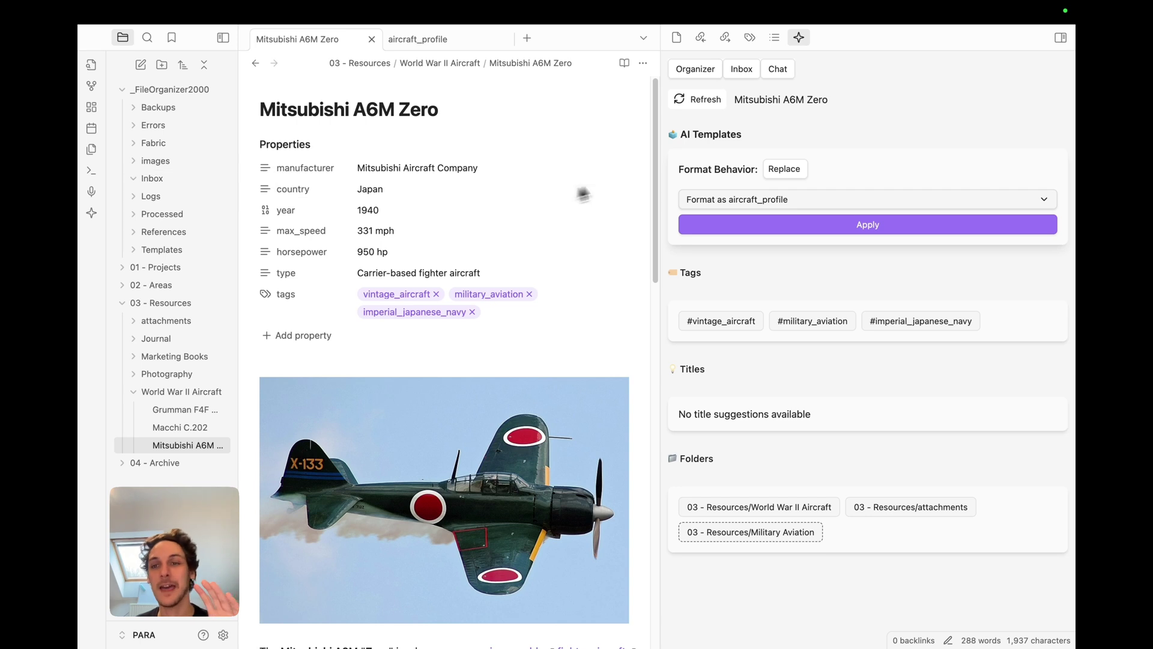
{"action": "left_click", "coordinate": [715, 222]}
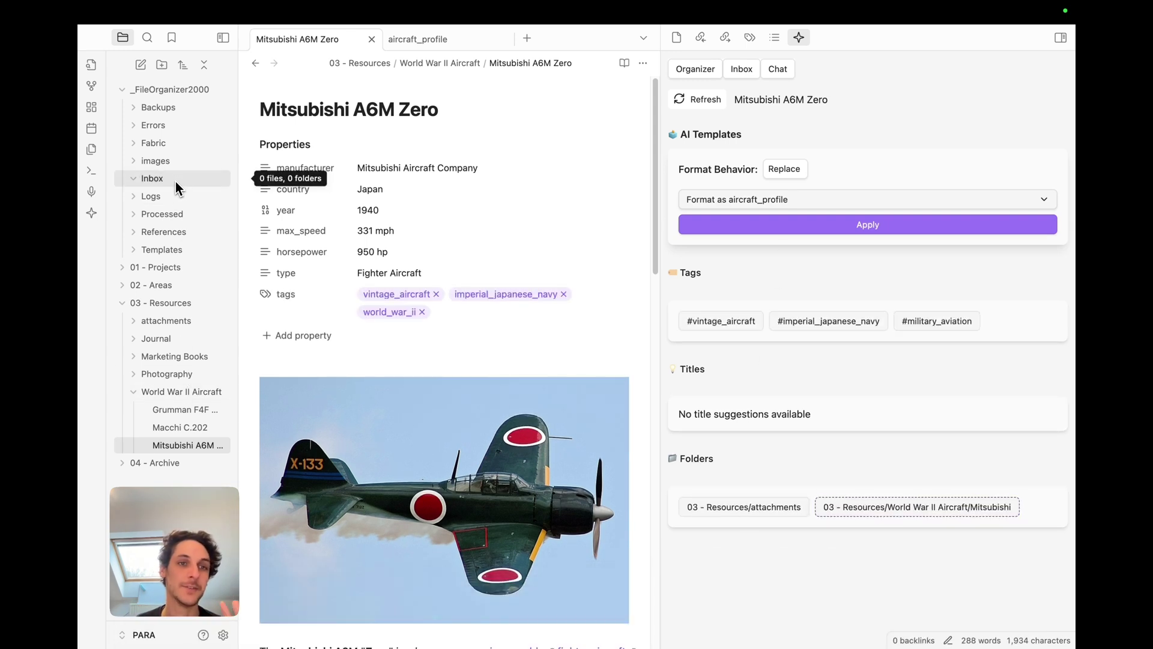
{"action": "left_click", "coordinate": [224, 632]}
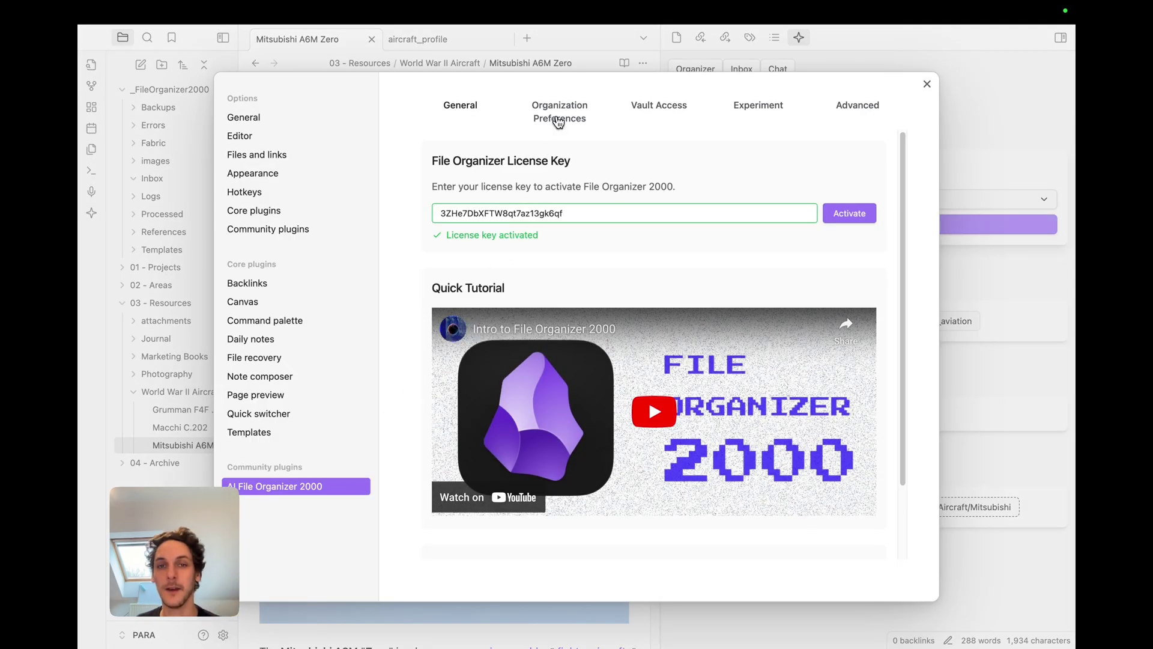
{"action": "left_click", "coordinate": [559, 120]}
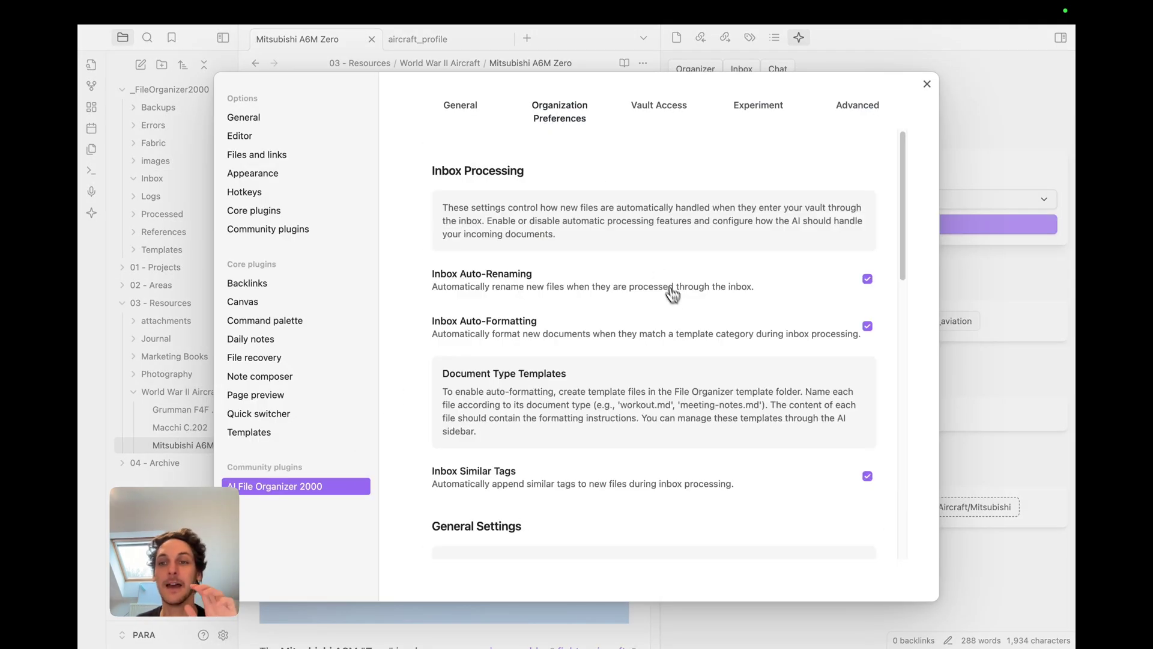
{"action": "scroll", "coordinate": [684, 312], "scroll_direction": "down", "scroll_amount": 3}
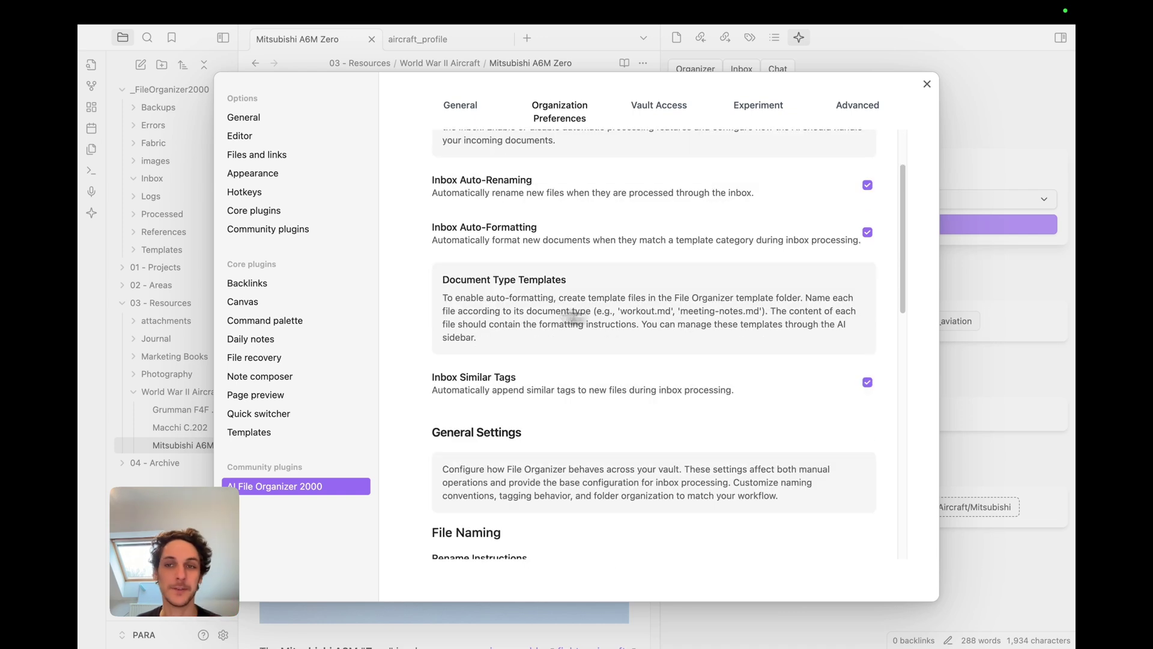
{"action": "key", "text": "Escape"}
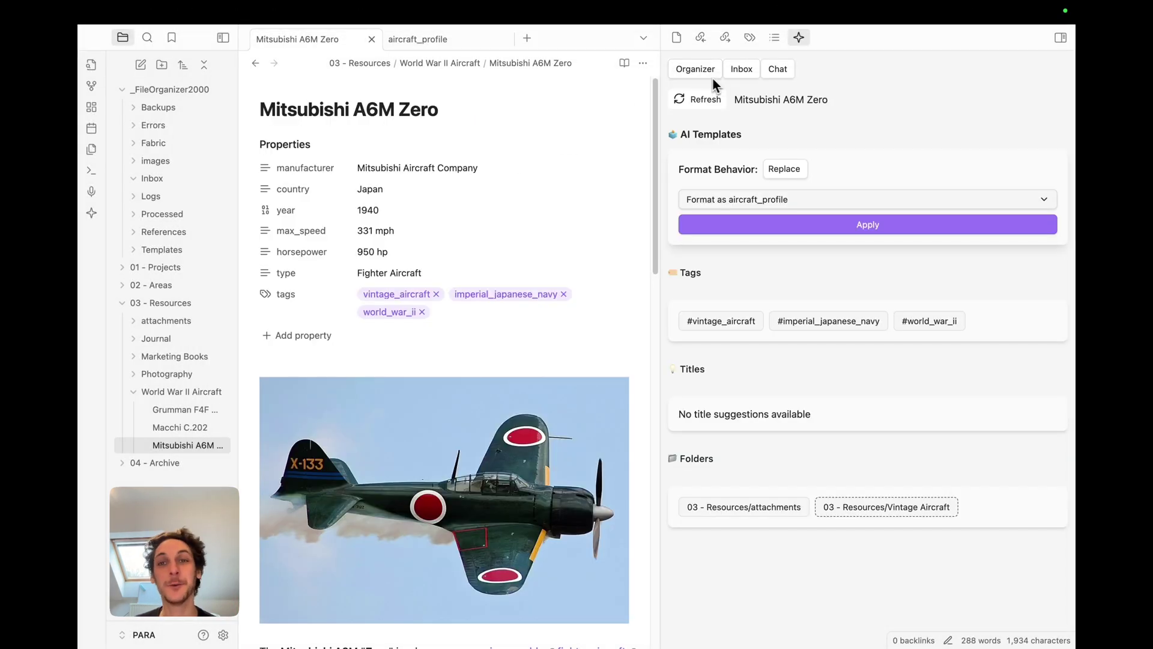
{"action": "left_click", "coordinate": [781, 71]}
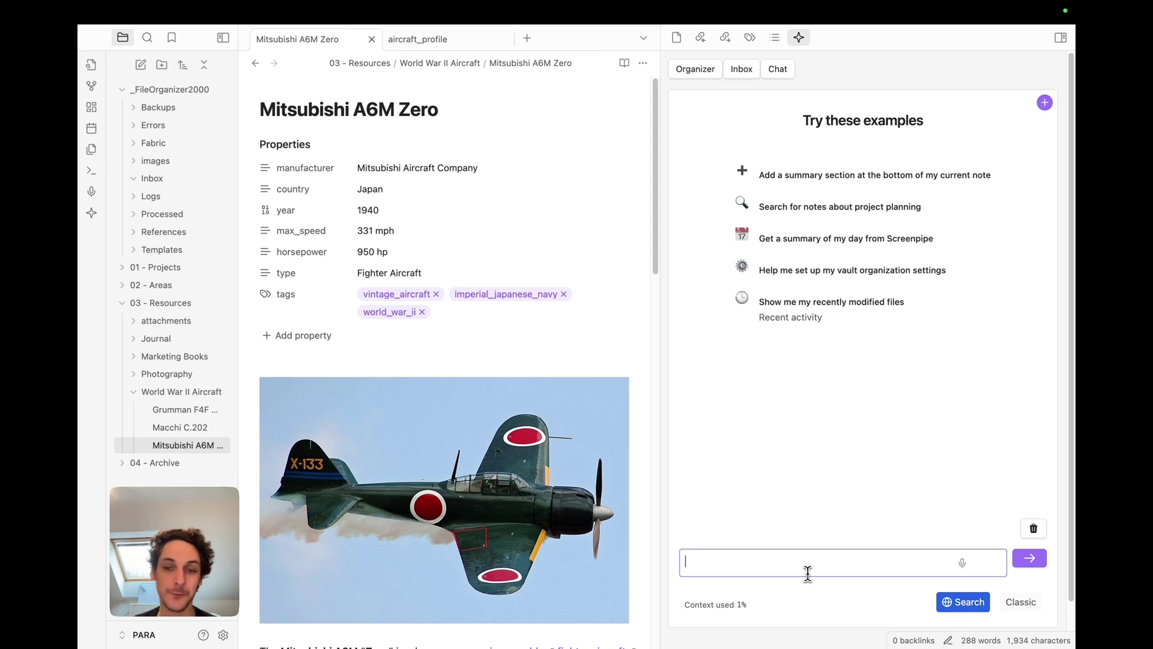
Ask the chat 'how many acres have burnt in california in the past 24 hours?'
{"action": "type", "text": "ho"}
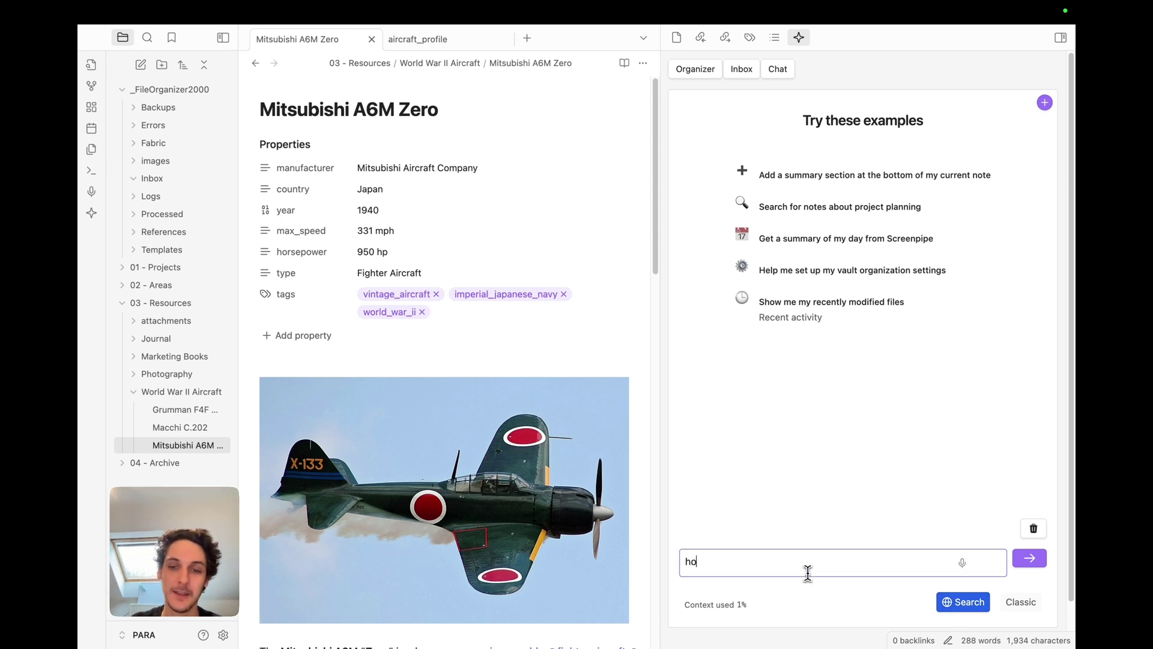
{"action": "type", "text": "w many act"}
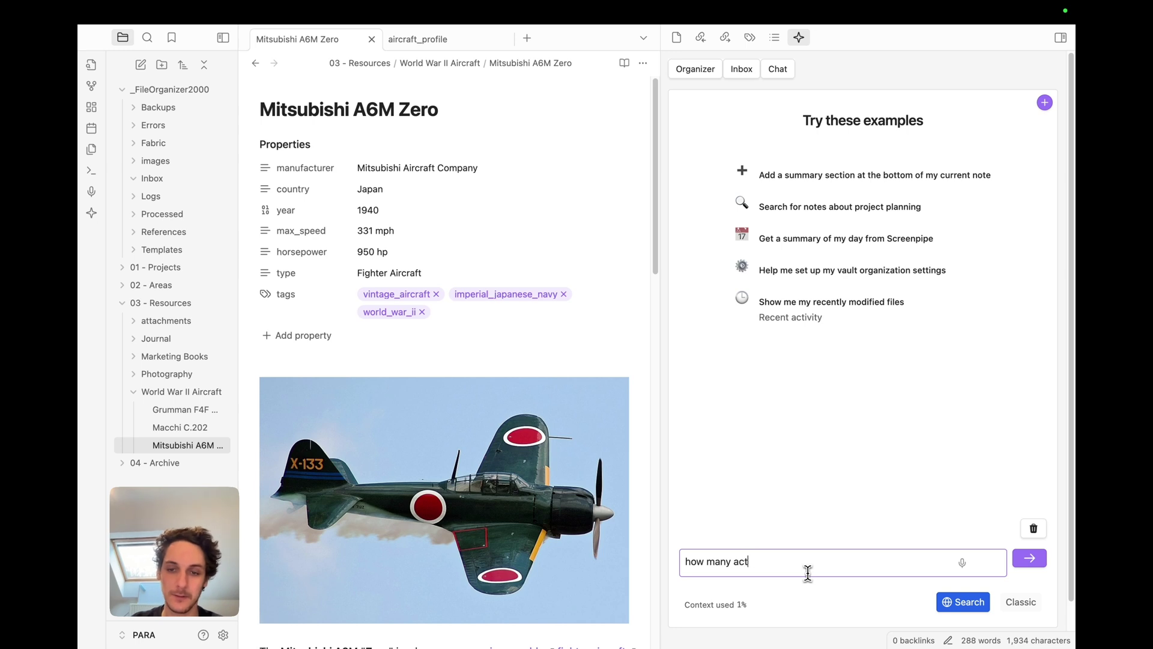
{"action": "key", "text": "BackSpace"}
{"action": "type", "text": "res have"}
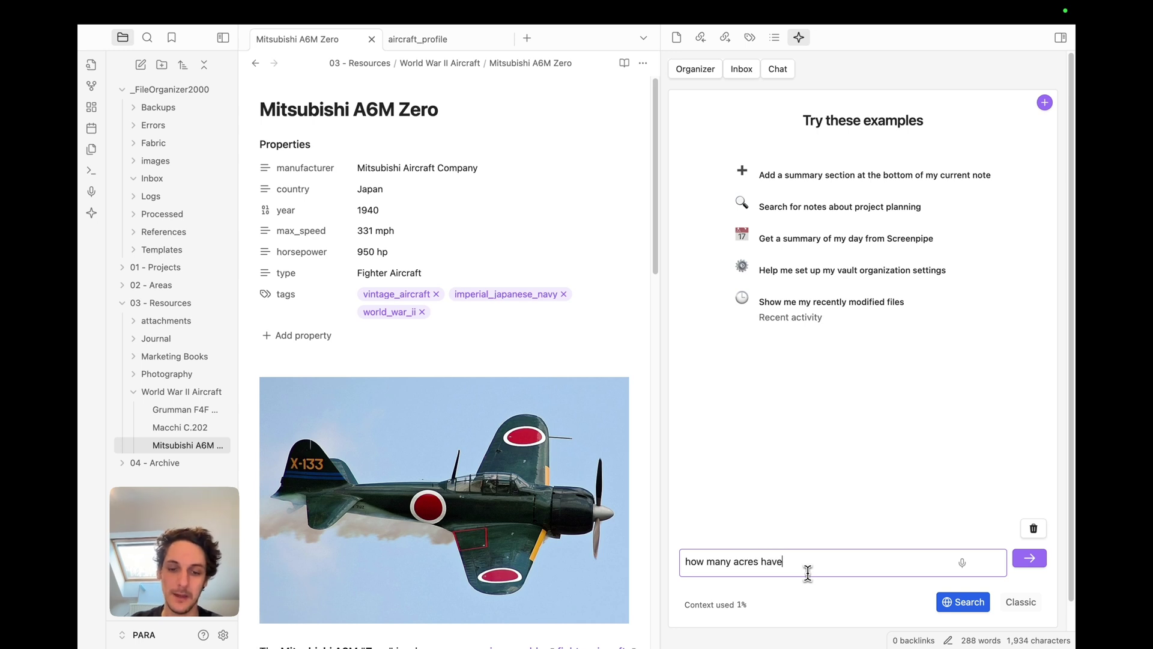
{"action": "type", "text": " burnt in califo"}
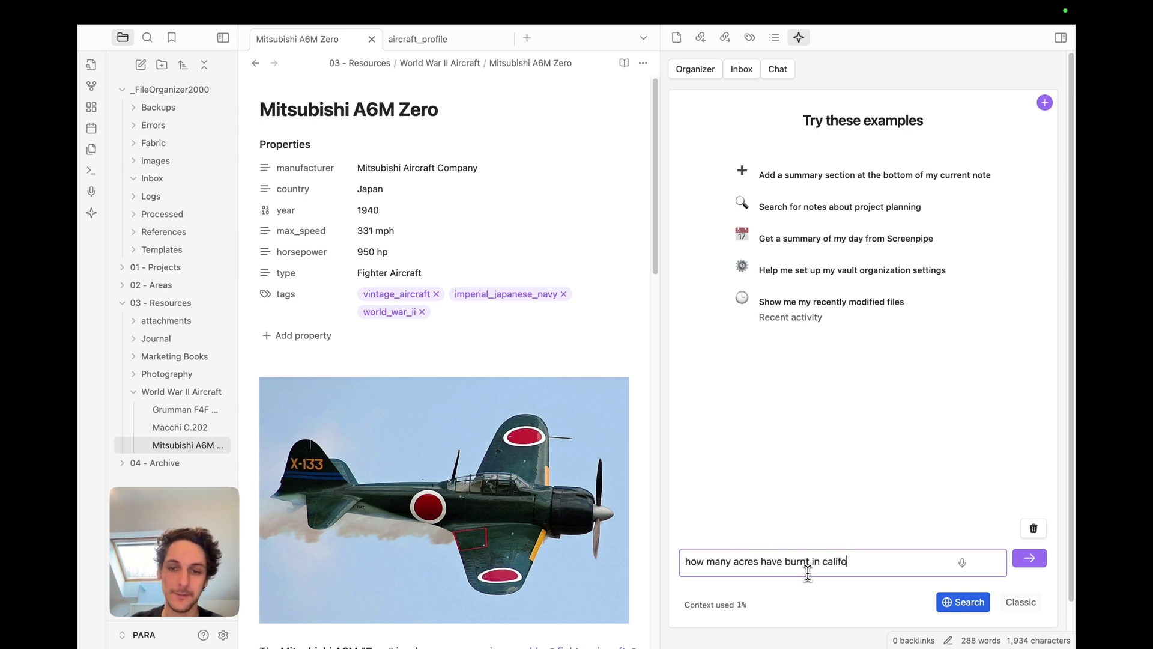
{"action": "type", "text": "rnia in the "}
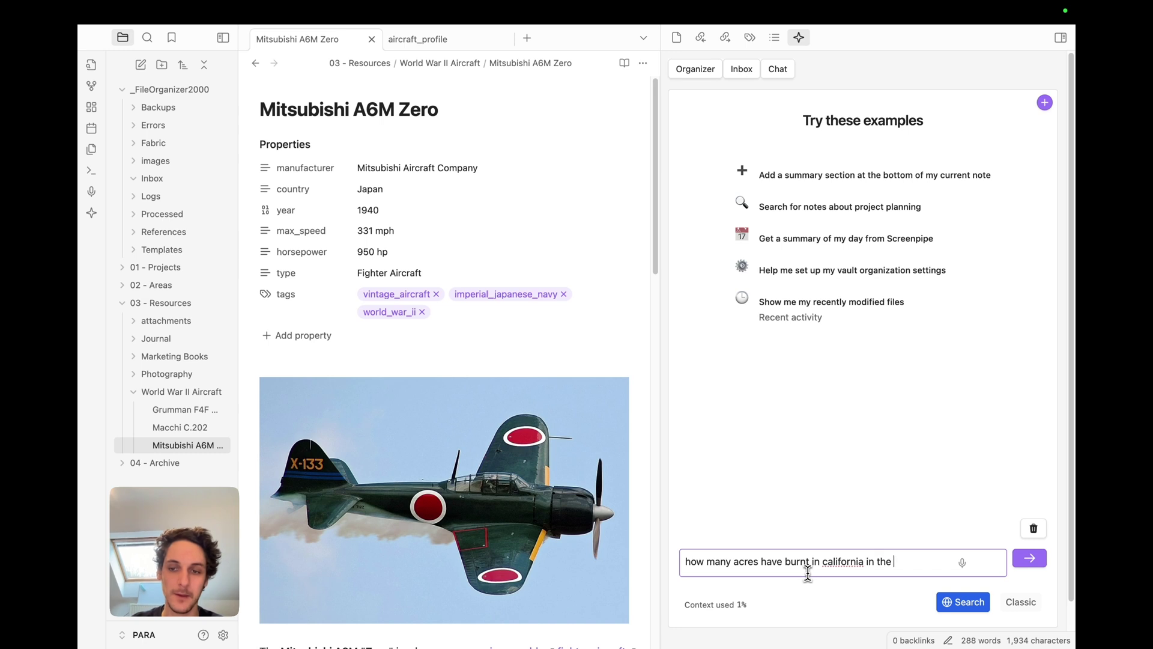
{"action": "type", "text": "past 24 hours"}
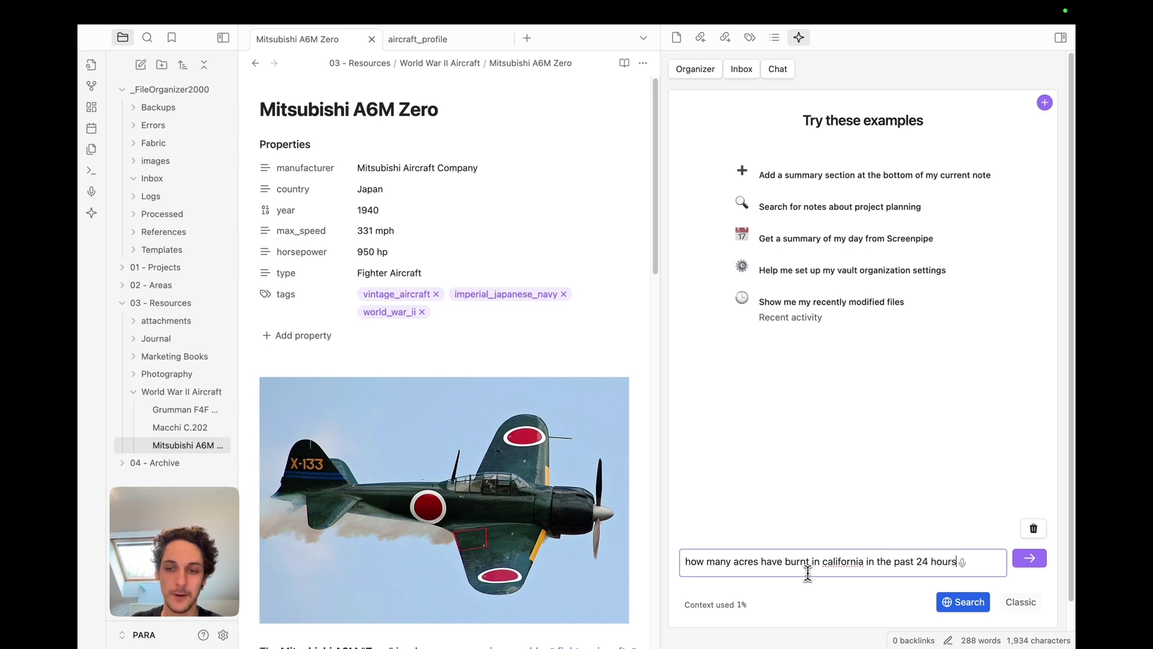
{"action": "type", "text": "?"}
{"action": "key", "text": "Return"}
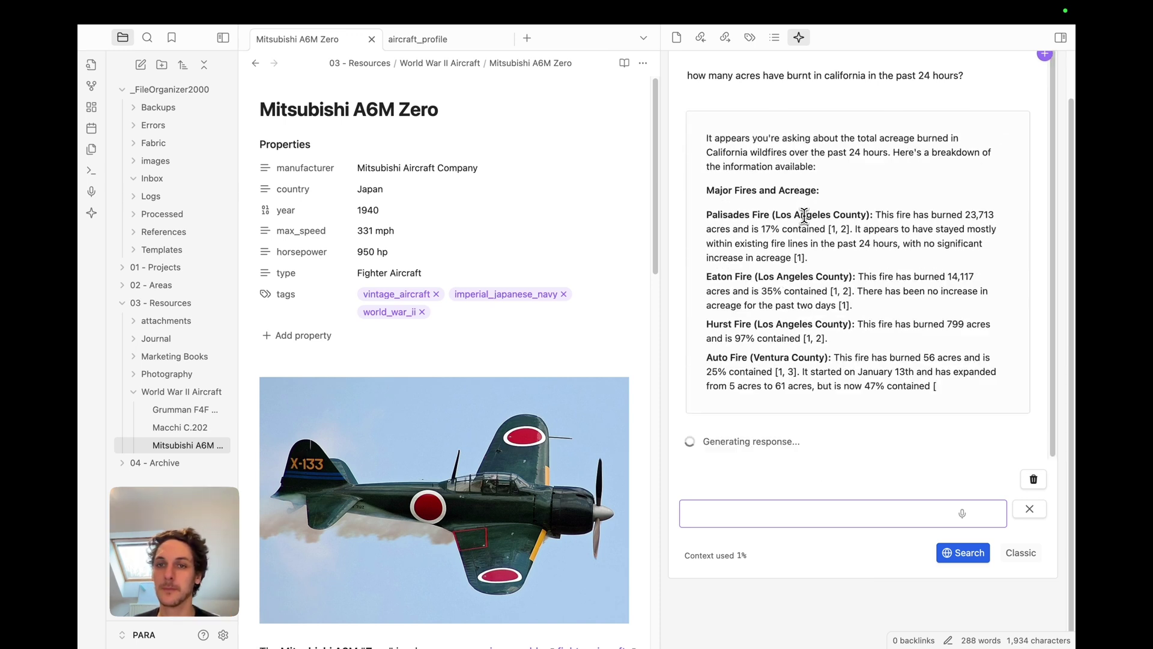
Read the cited search results and check the sfchronicle.com source article
{"action": "scroll", "coordinate": [808, 191], "scroll_direction": "up", "scroll_amount": 4}
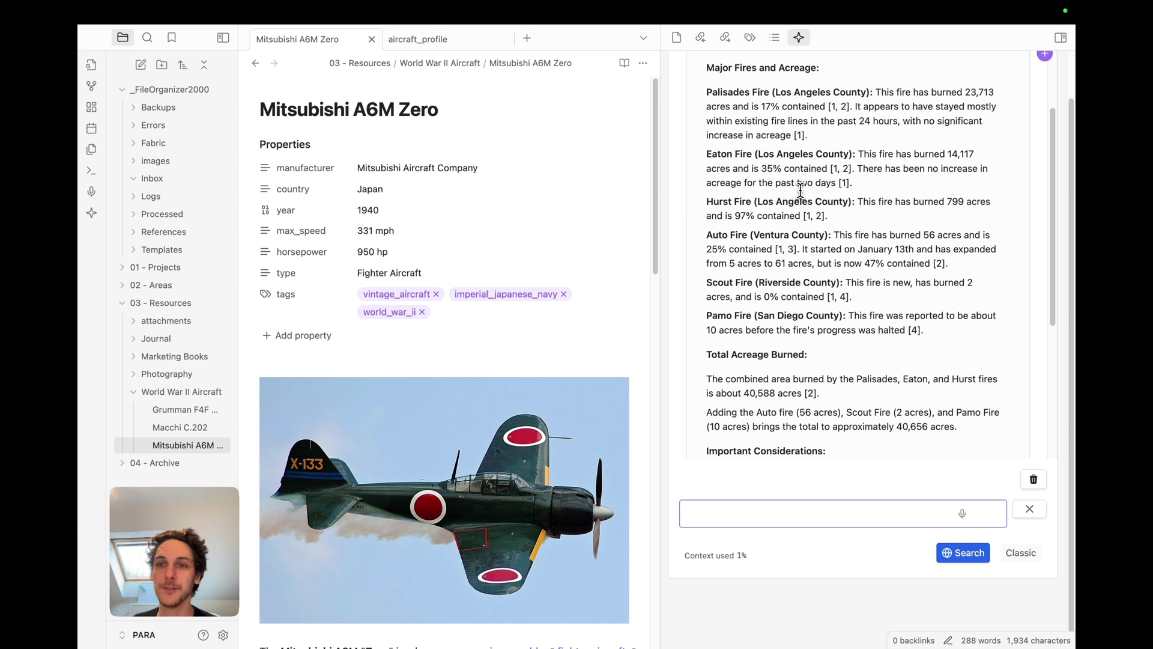
{"action": "scroll", "coordinate": [857, 96], "scroll_direction": "down", "scroll_amount": 10}
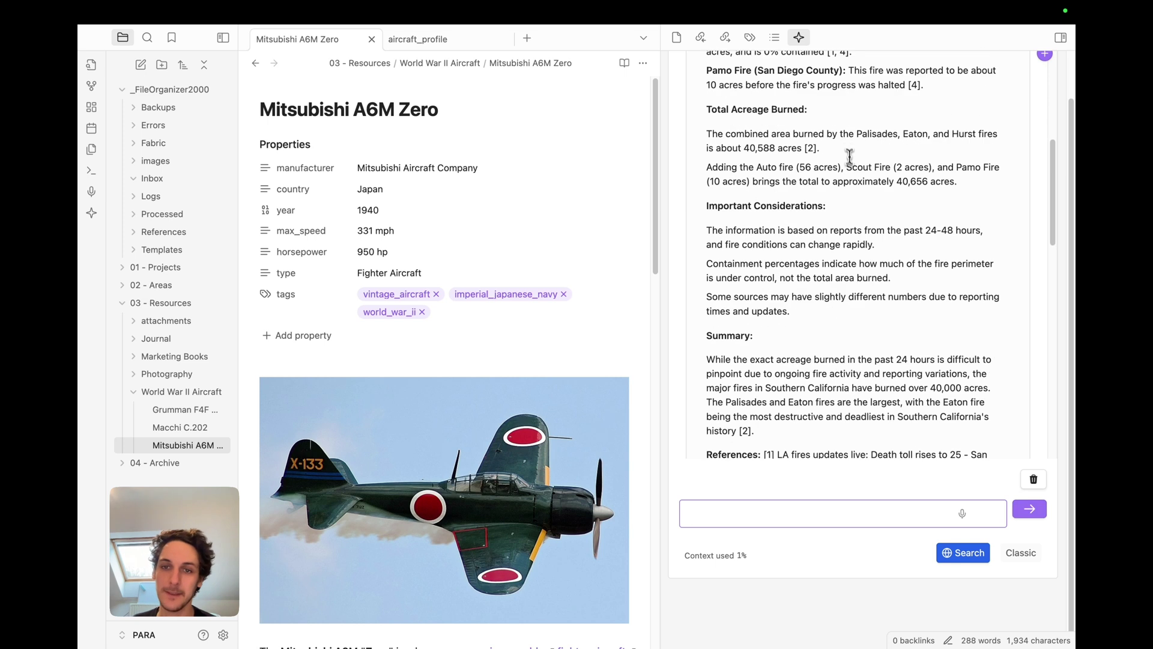
{"action": "scroll", "coordinate": [856, 176], "scroll_direction": "down", "scroll_amount": 5}
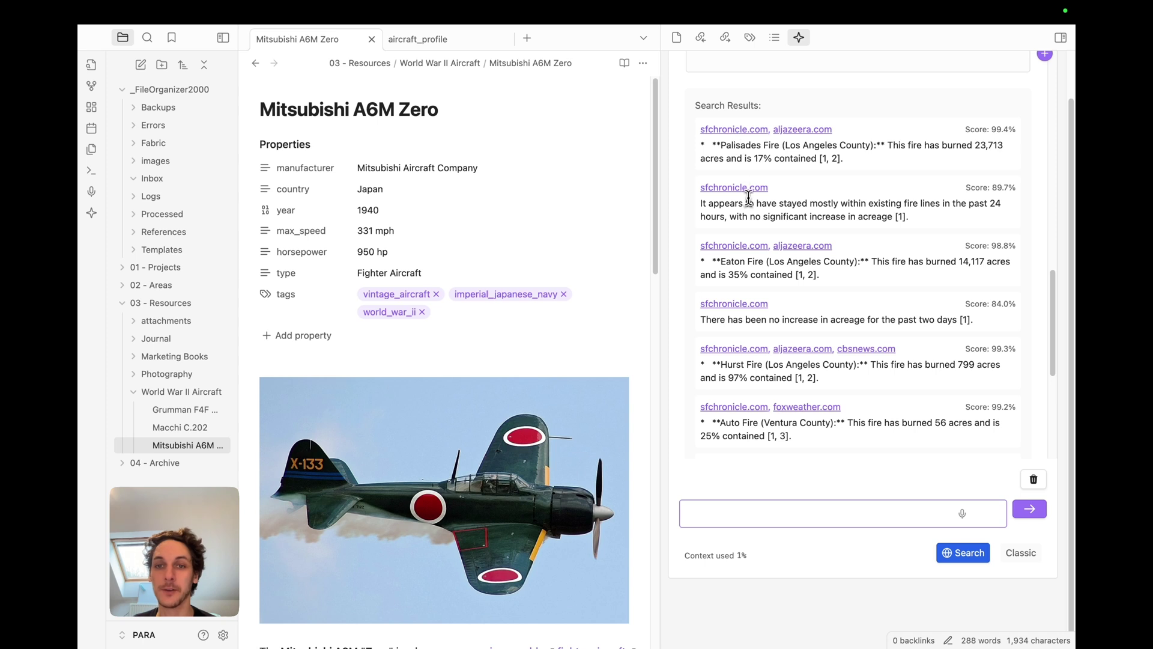
{"action": "scroll", "coordinate": [761, 429], "scroll_direction": "up", "scroll_amount": 1}
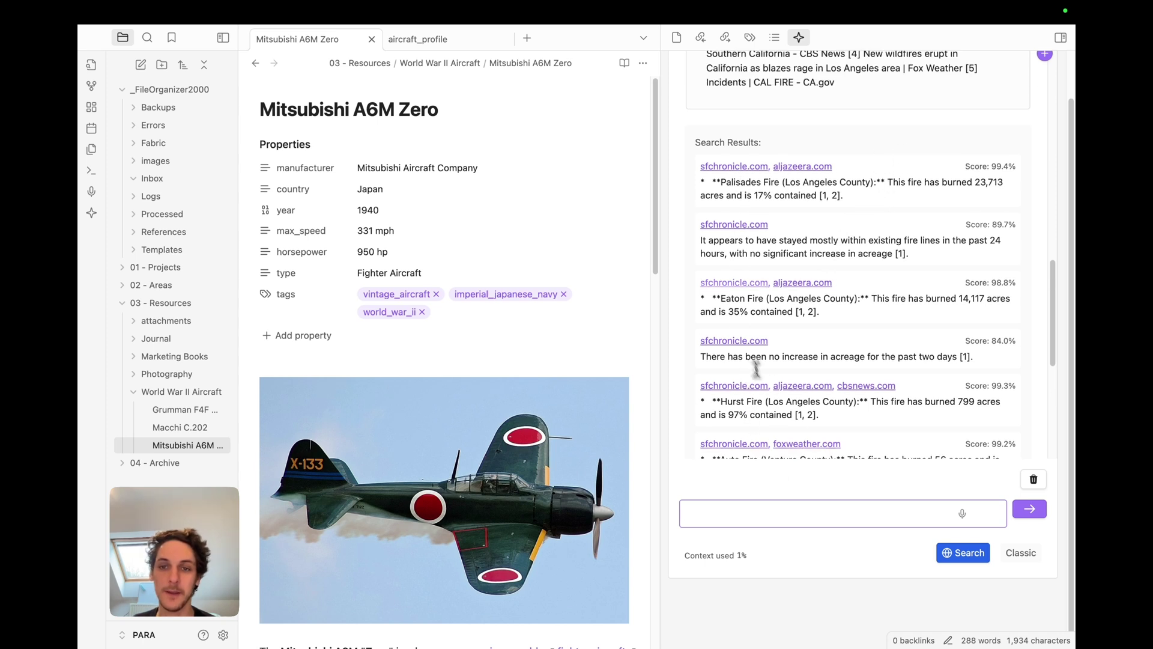
{"action": "scroll", "coordinate": [758, 399], "scroll_direction": "down", "scroll_amount": 4}
{"action": "scroll", "coordinate": [759, 402], "scroll_direction": "up", "scroll_amount": 5}
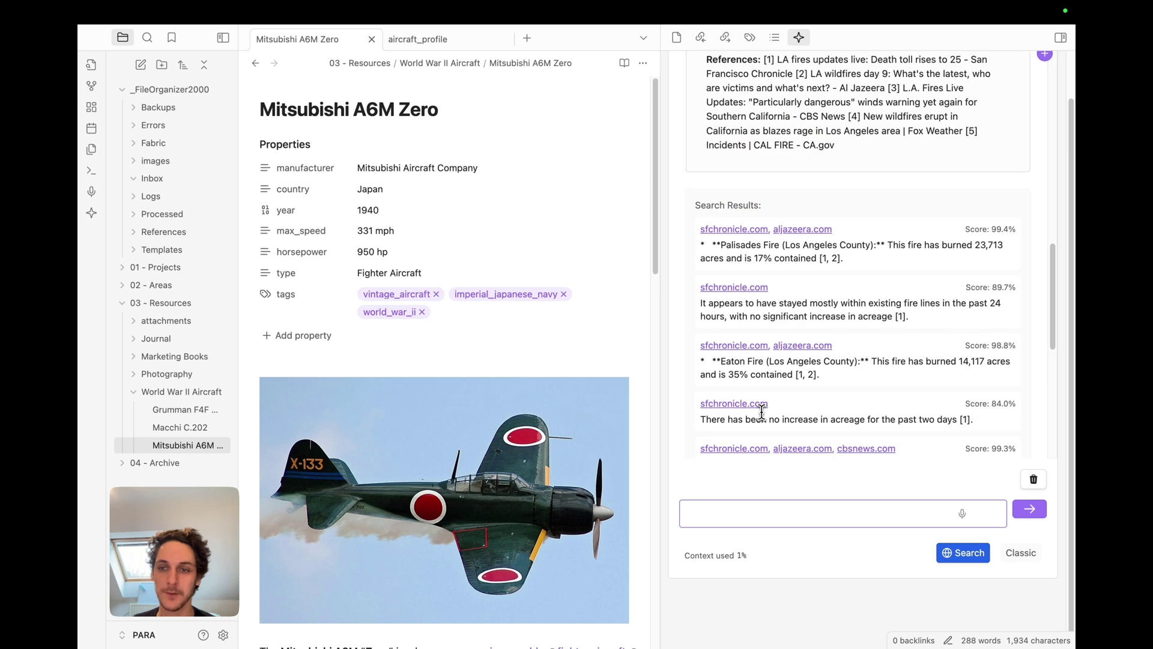
{"action": "scroll", "coordinate": [760, 407], "scroll_direction": "down", "scroll_amount": 8}
{"action": "scroll", "coordinate": [761, 412], "scroll_direction": "up", "scroll_amount": 3}
{"action": "scroll", "coordinate": [761, 412], "scroll_direction": "up", "scroll_amount": 5}
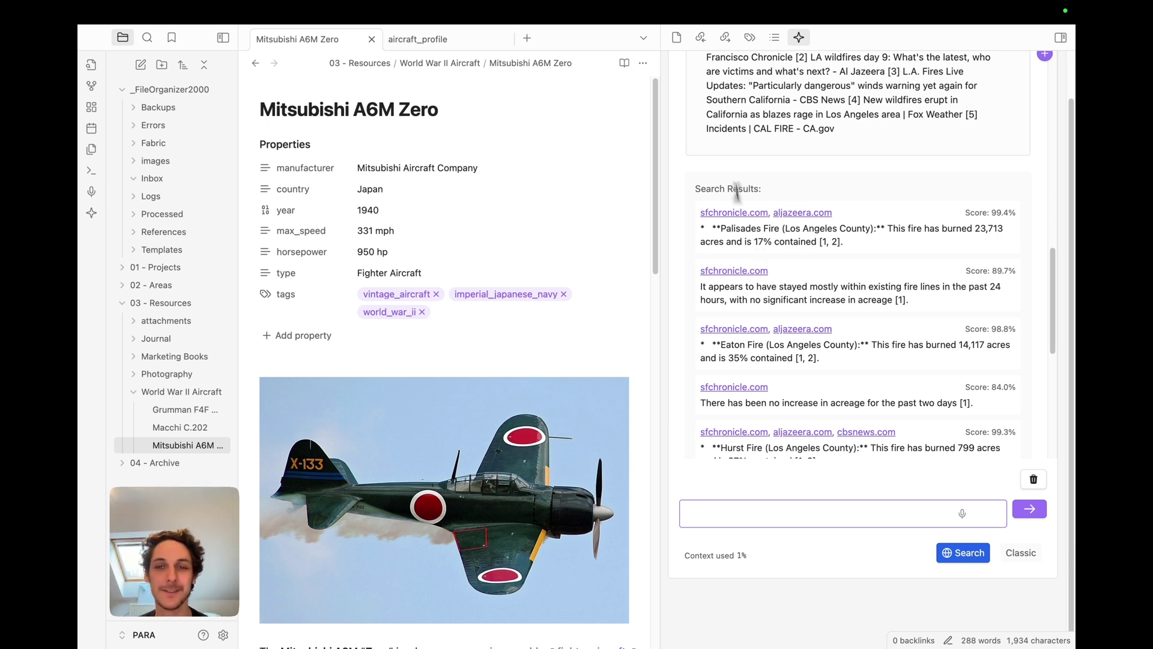
{"action": "scroll", "coordinate": [739, 232], "scroll_direction": "down", "scroll_amount": 1}
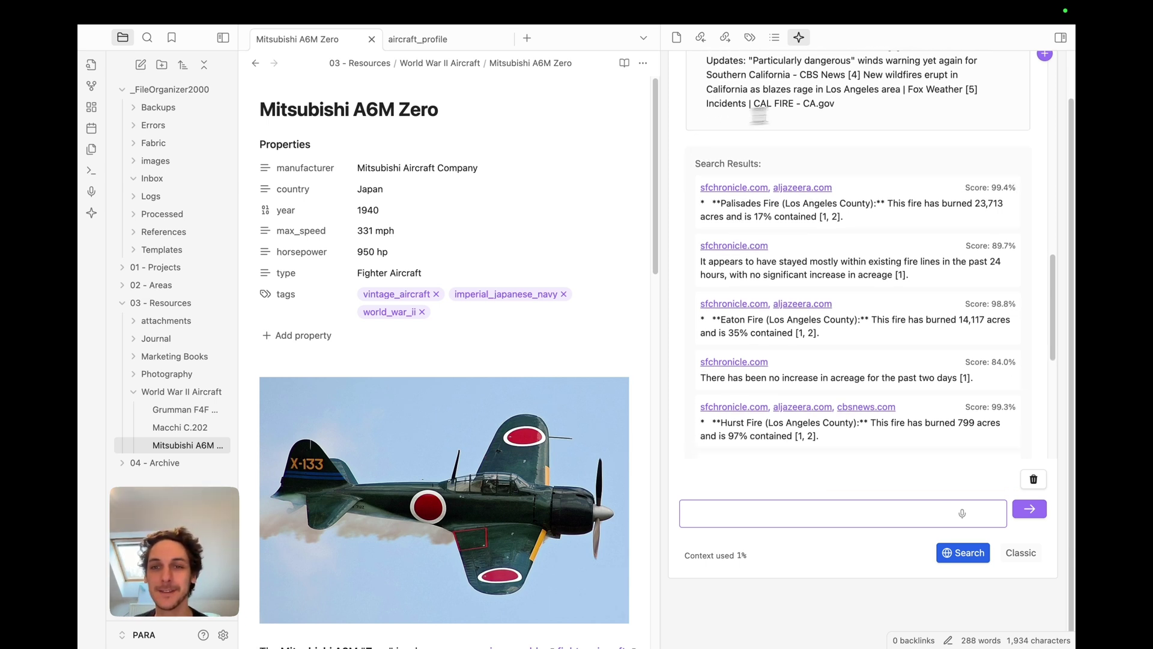
{"action": "left_click", "coordinate": [720, 188]}
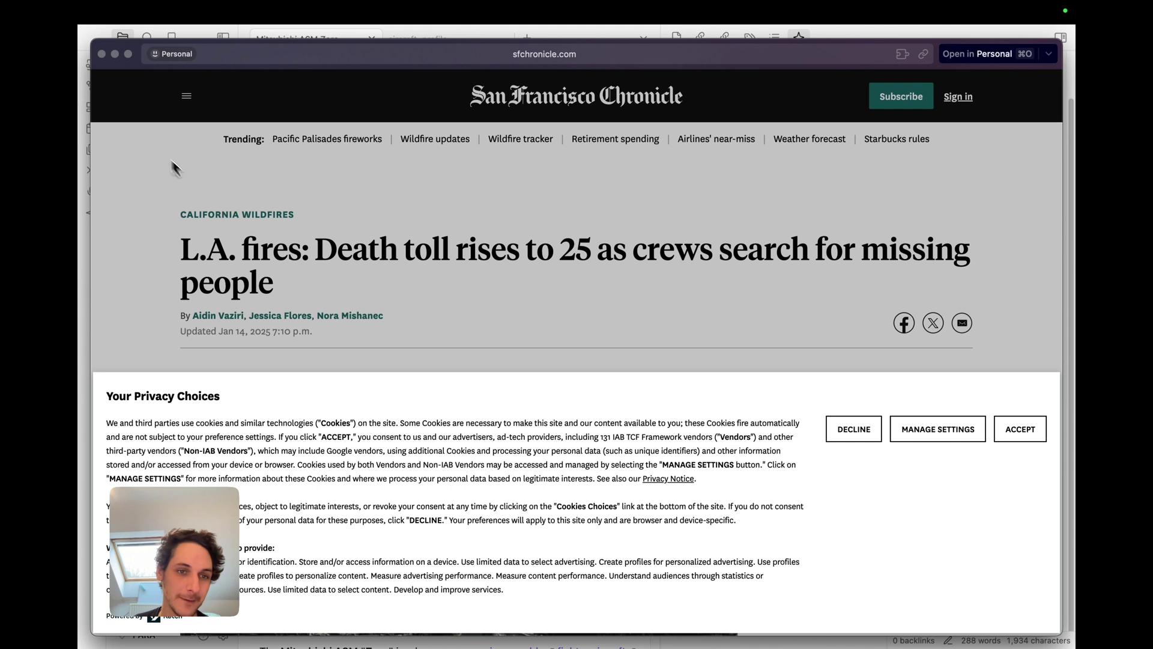
{"action": "left_click", "coordinate": [101, 53]}
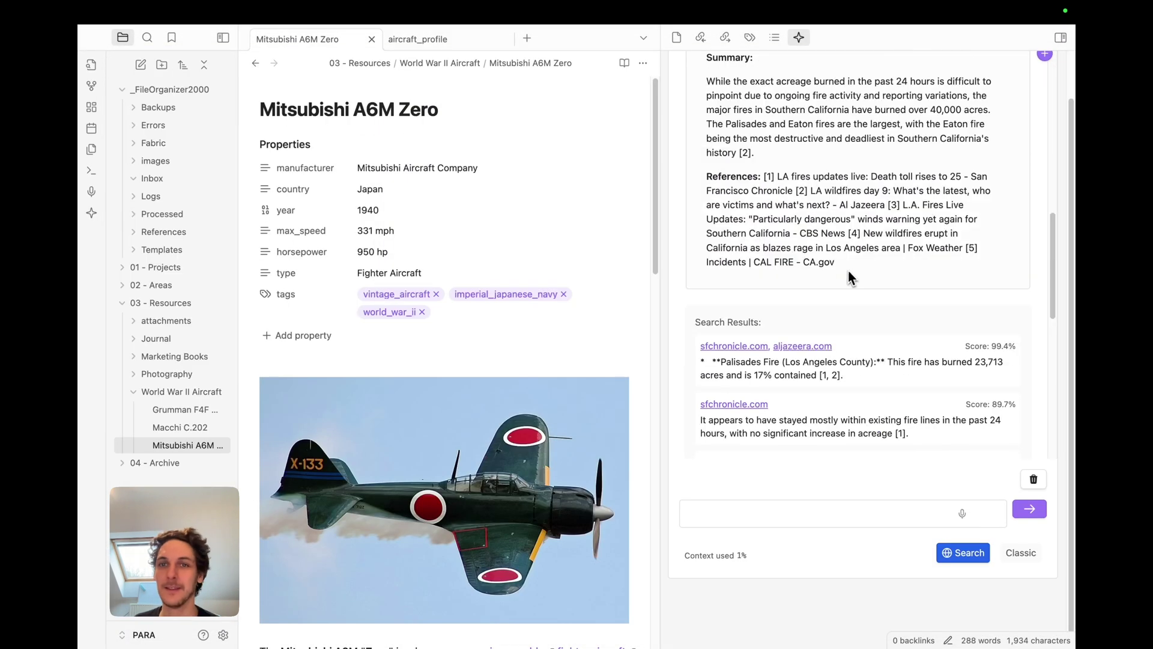
{"action": "left_click", "coordinate": [1045, 57]}
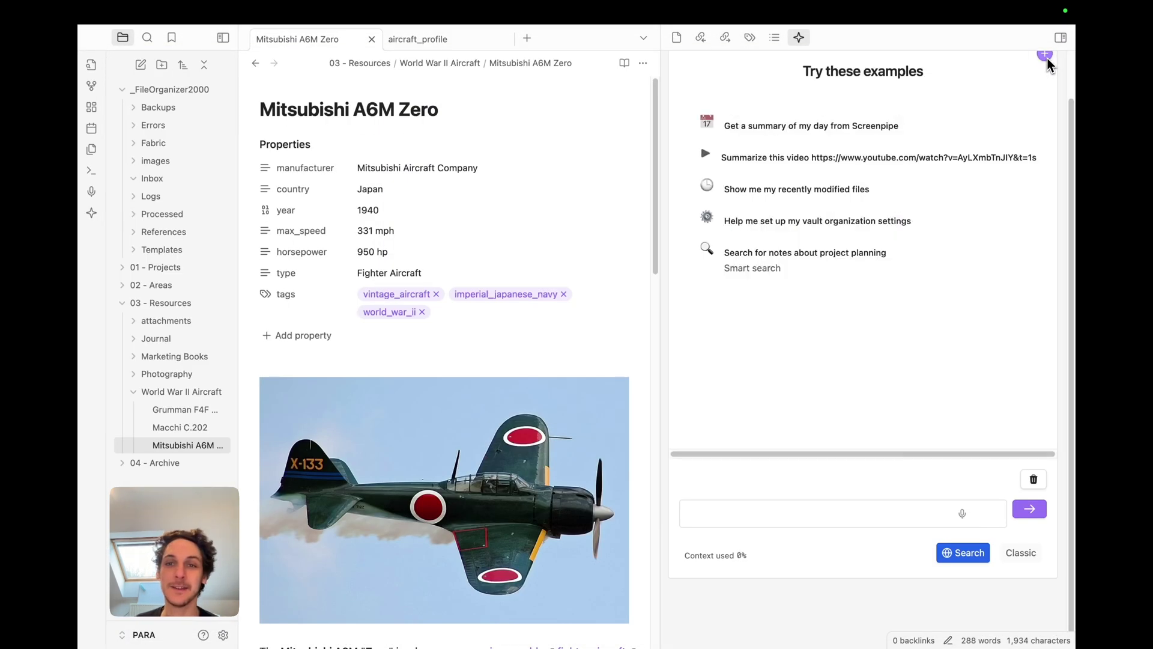
{"action": "left_click", "coordinate": [708, 501]}
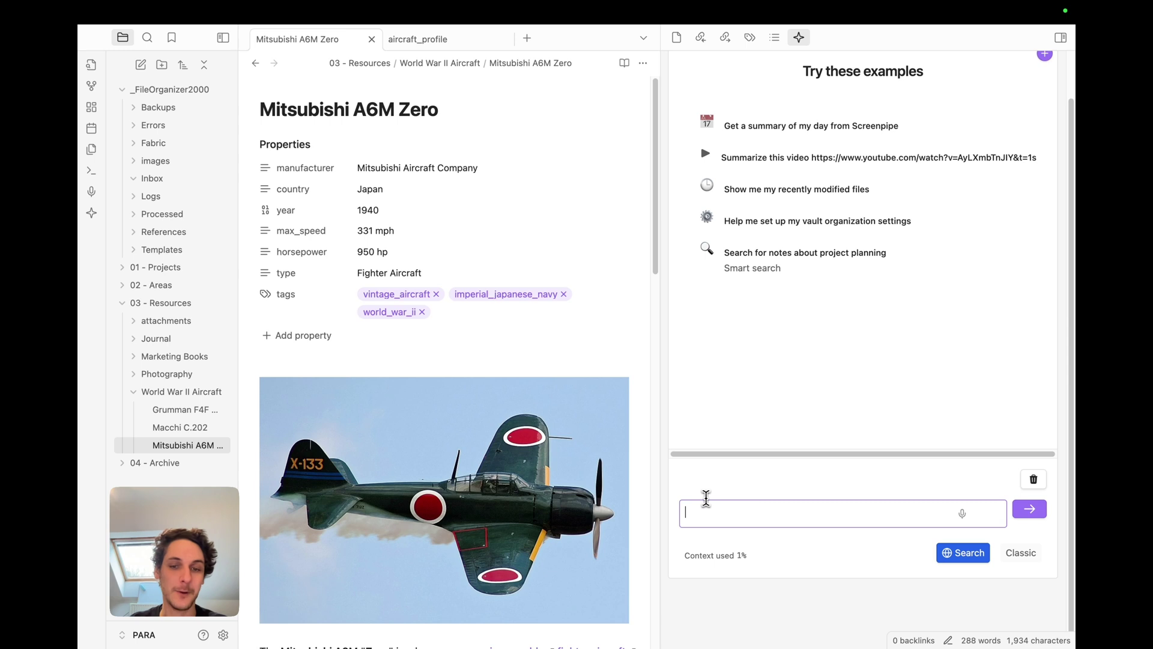
{"action": "type", "text": "@"}
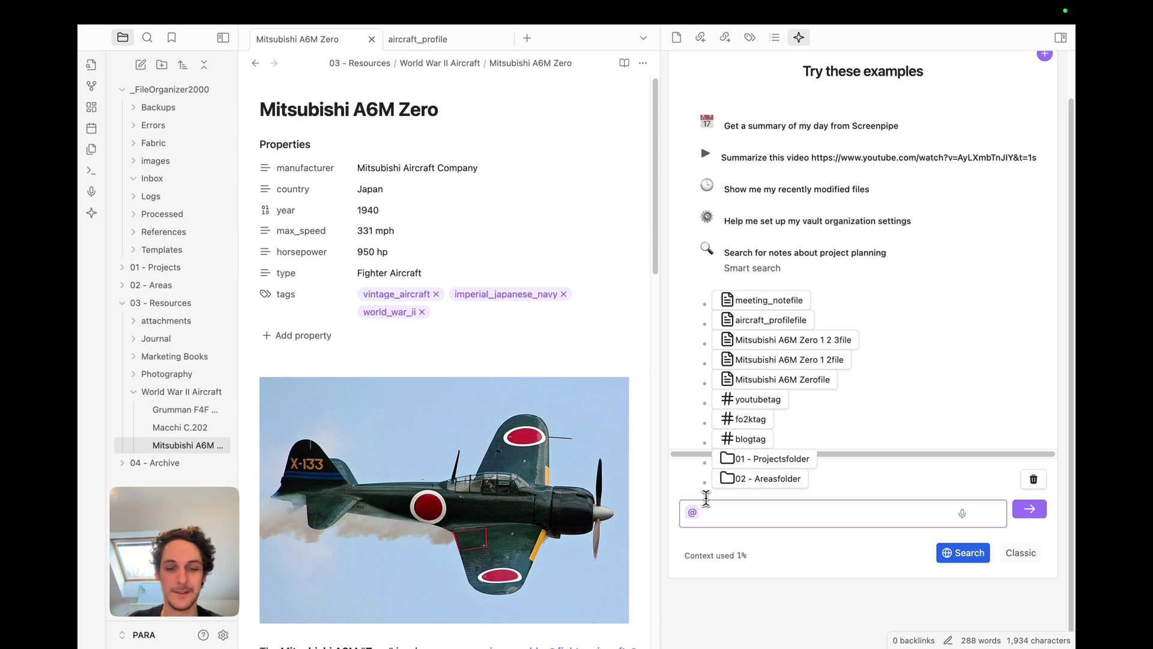
{"action": "type", "text": "grum"}
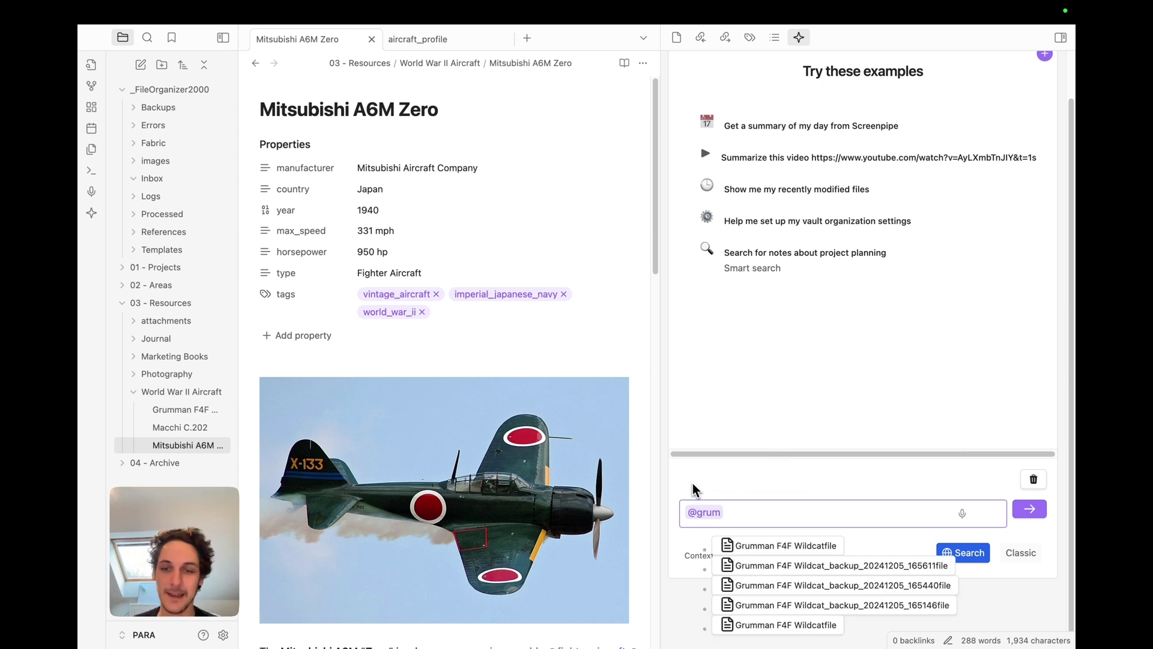
{"action": "left_click", "coordinate": [743, 544]}
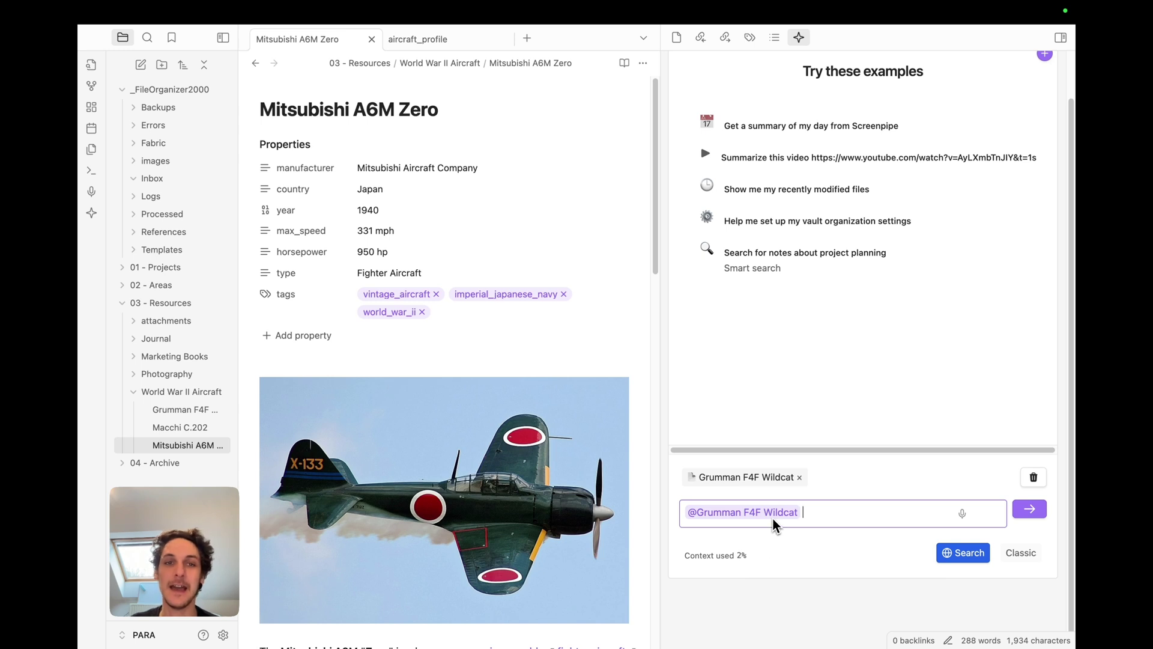
Ask 'what is the top speed of this plane?' and get 318 mph
{"action": "left_click", "coordinate": [178, 413]}
{"action": "scroll", "coordinate": [456, 492], "scroll_direction": "down", "scroll_amount": 5}
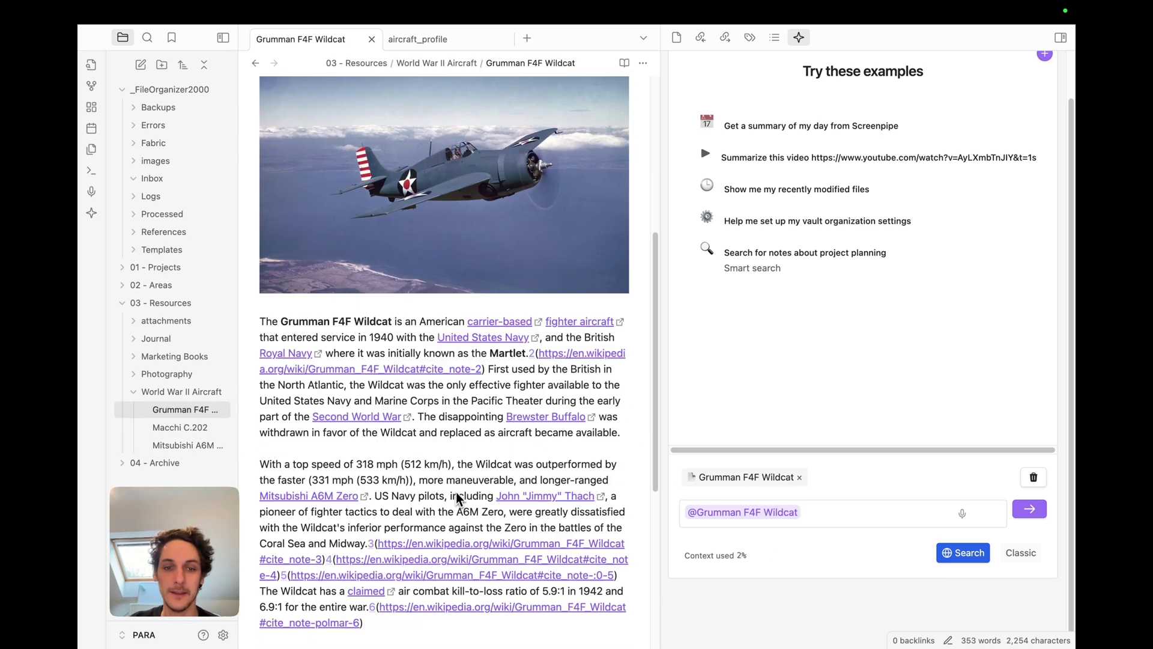
{"action": "scroll", "coordinate": [456, 499], "scroll_direction": "down", "scroll_amount": 5}
{"action": "left_click", "coordinate": [834, 510]}
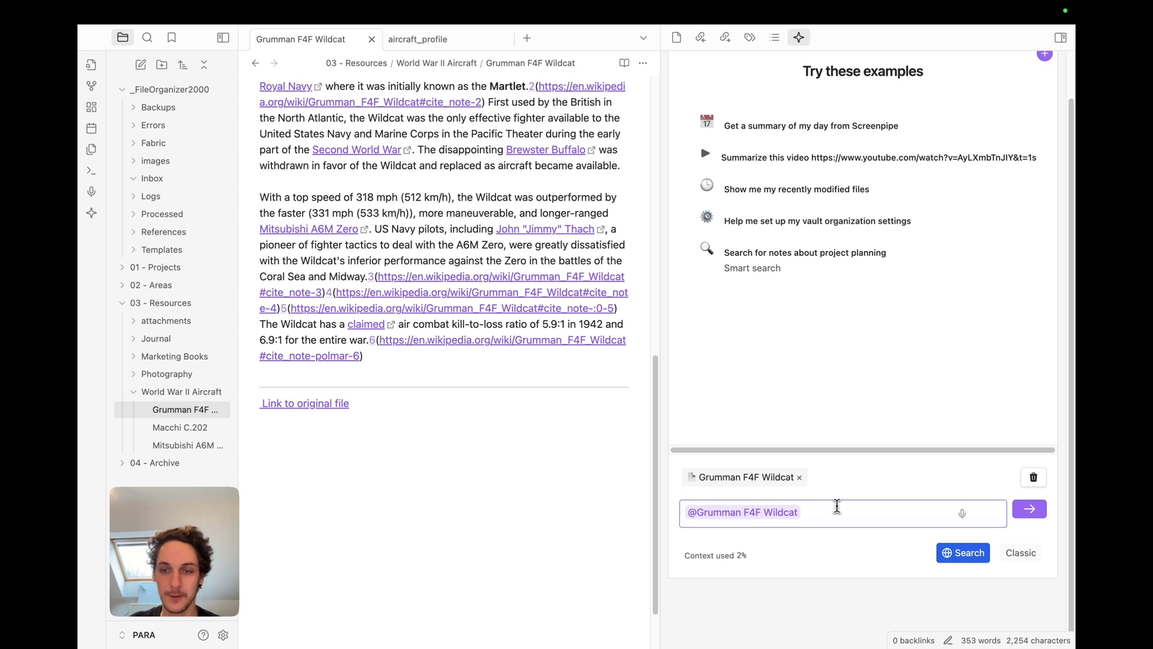
{"action": "type", "text": "what is the "}
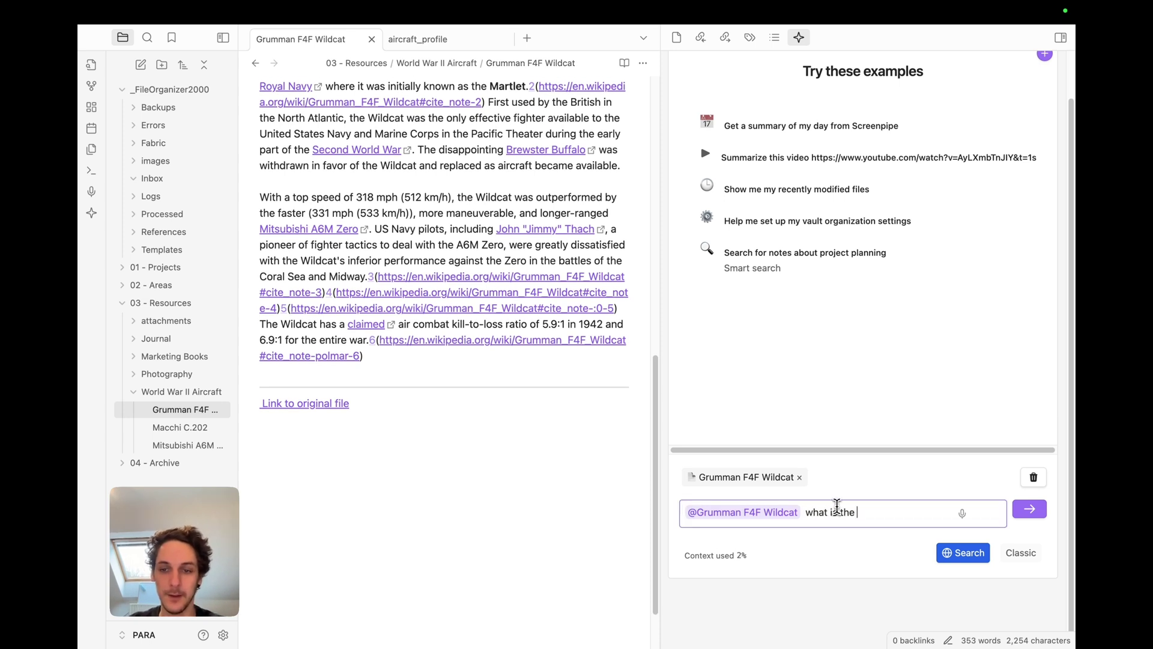
{"action": "type", "text": "top speed of"}
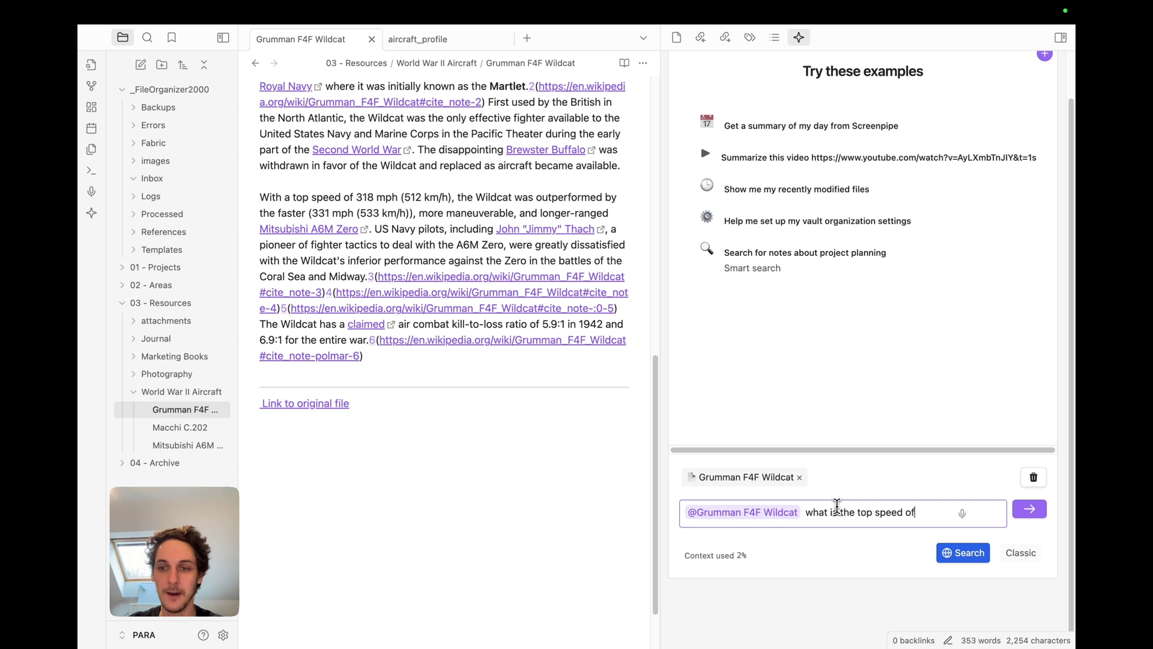
{"action": "type", "text": " this plane?"}
{"action": "key", "text": "Return"}
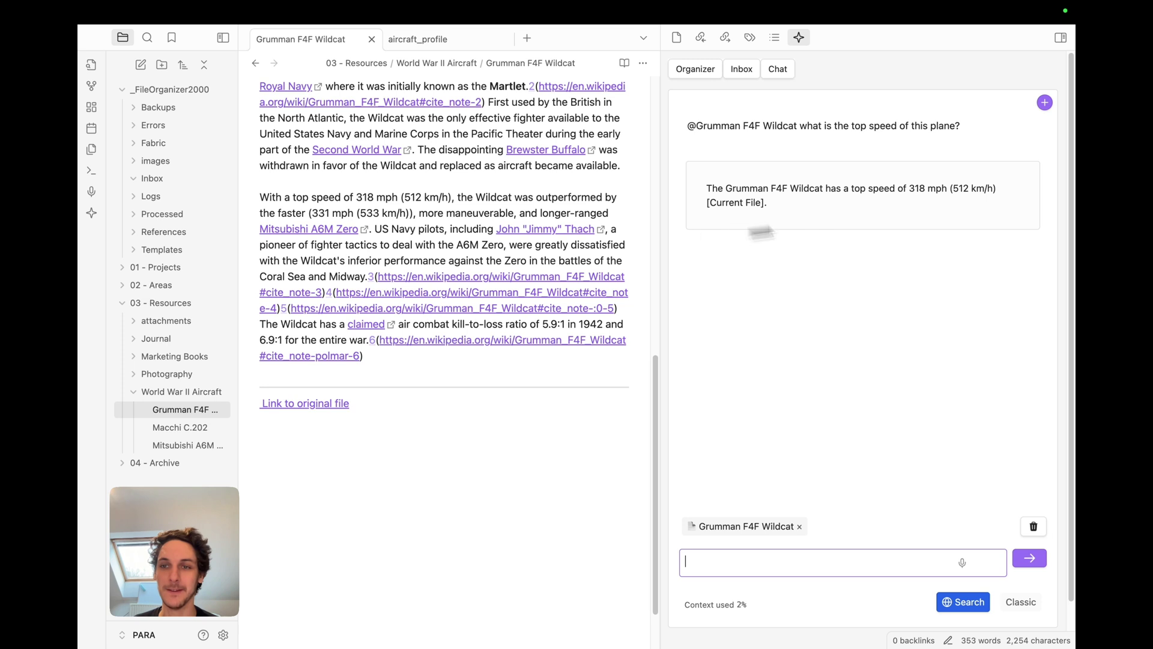
{"action": "scroll", "coordinate": [417, 290], "scroll_direction": "up", "scroll_amount": 5}
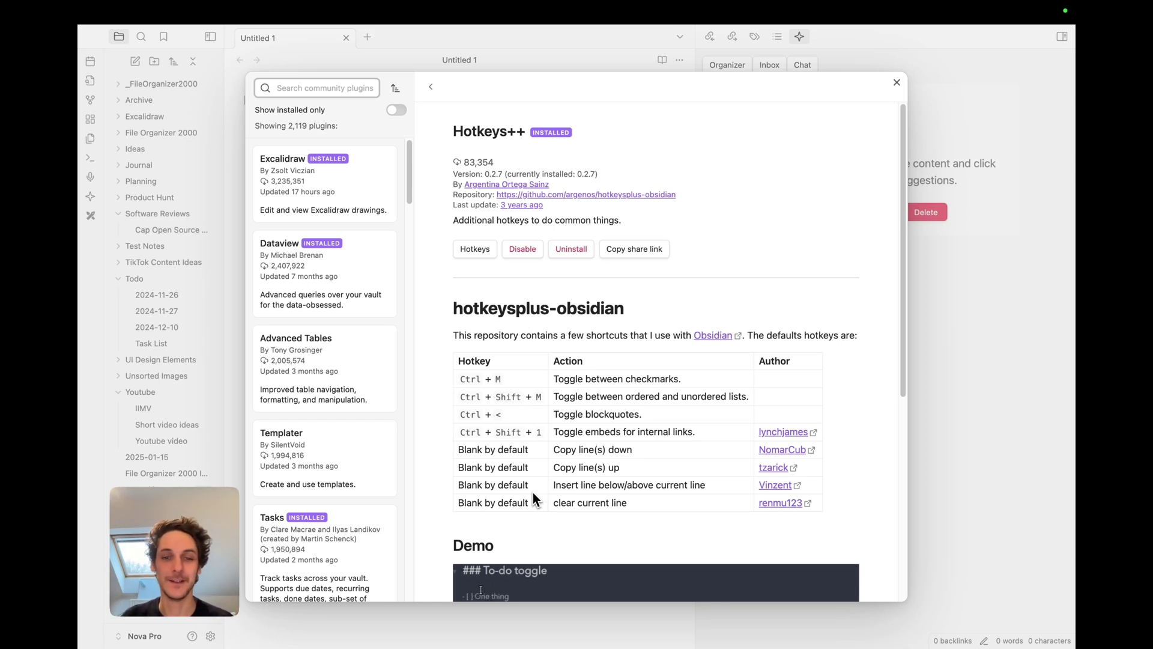
Close the community plugin browser and Settings to return to the Untitled 1 note
{"action": "scroll", "coordinate": [532, 493], "scroll_direction": "down", "scroll_amount": 3}
{"action": "scroll", "coordinate": [532, 492], "scroll_direction": "up", "scroll_amount": 1}
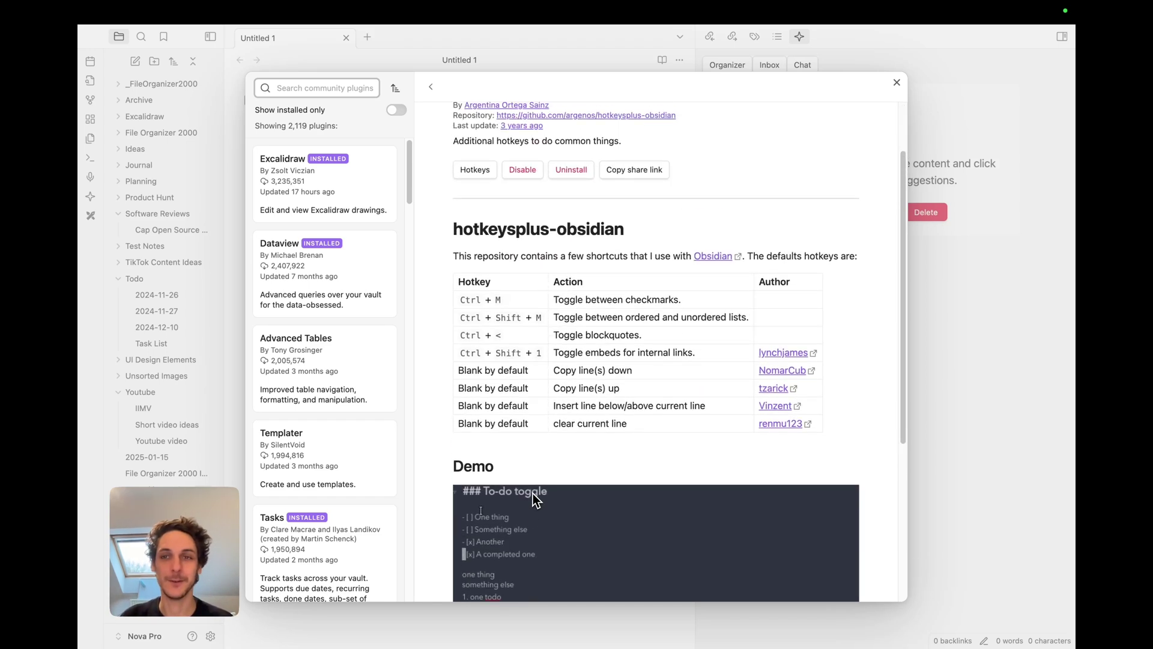
{"action": "left_click", "coordinate": [897, 82]}
{"action": "left_click", "coordinate": [896, 83]}
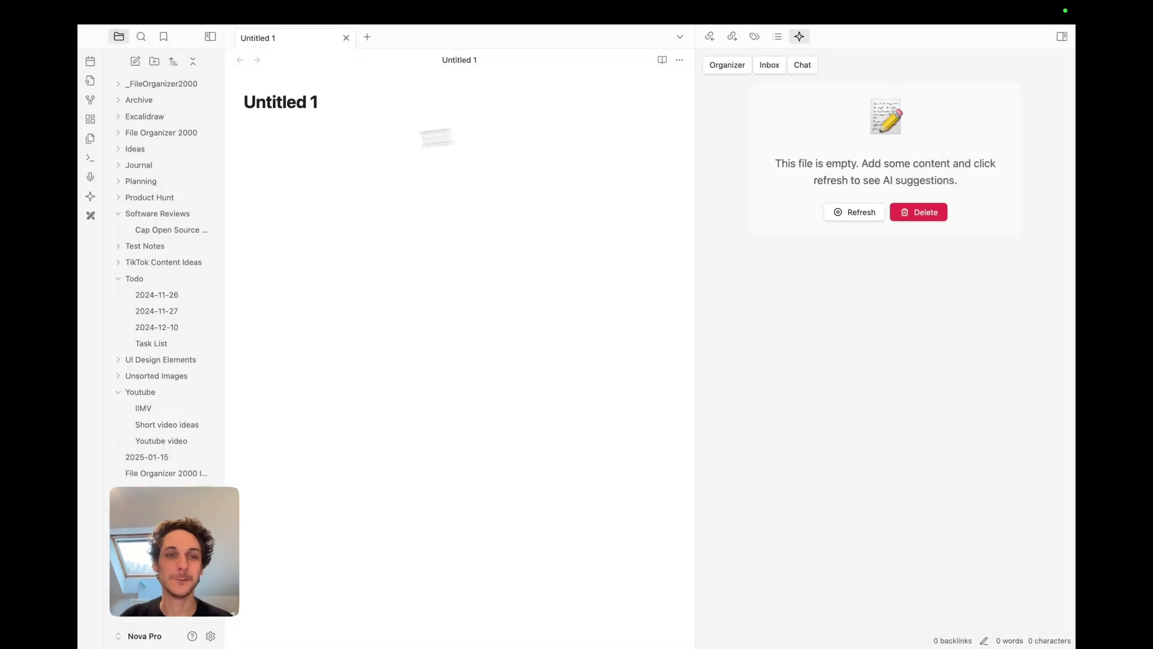
Type task1, task2 and task3 on separate lines in the note
{"action": "type", "text": "task1 "}
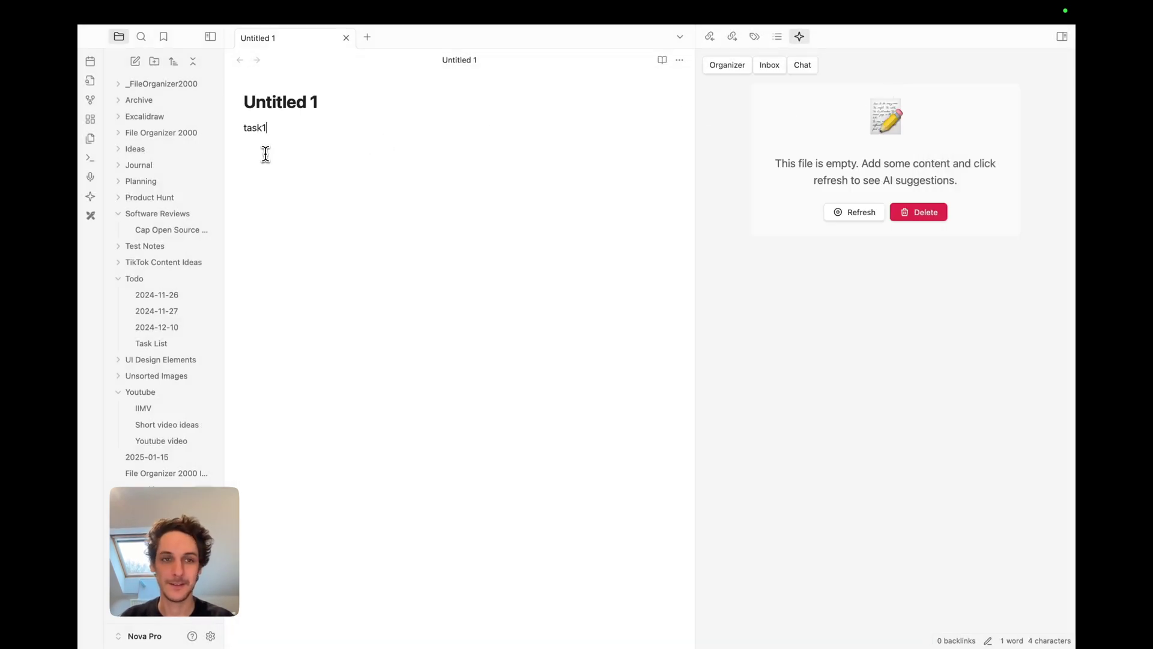
{"action": "type", "text": "task"}
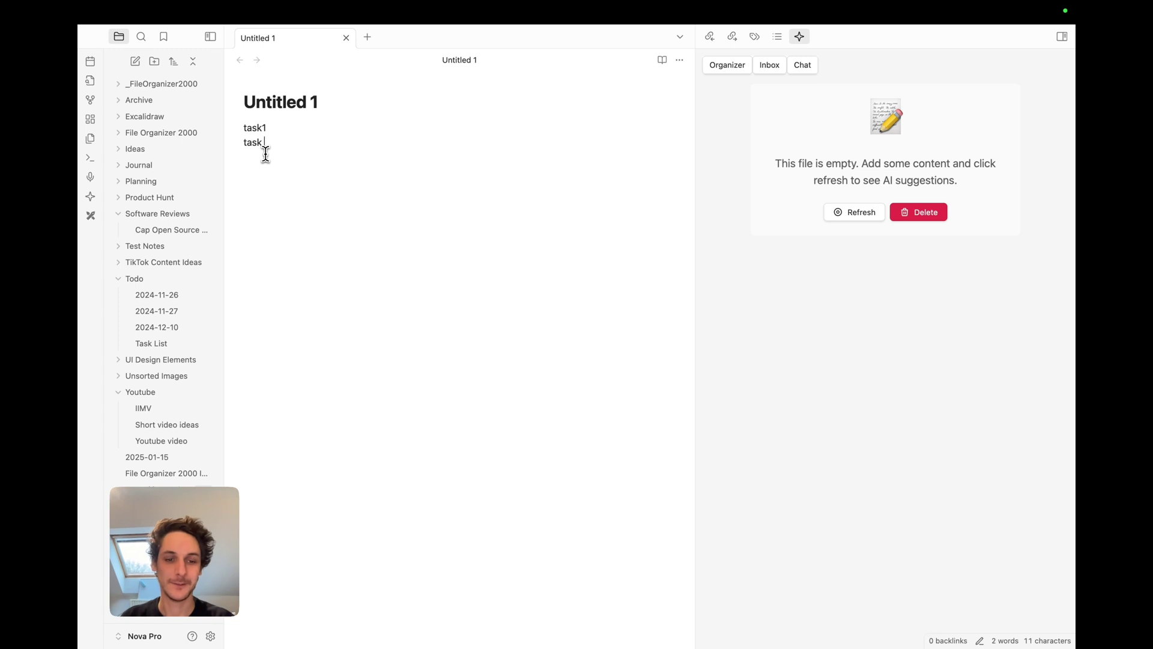
{"action": "type", "text": "2"}
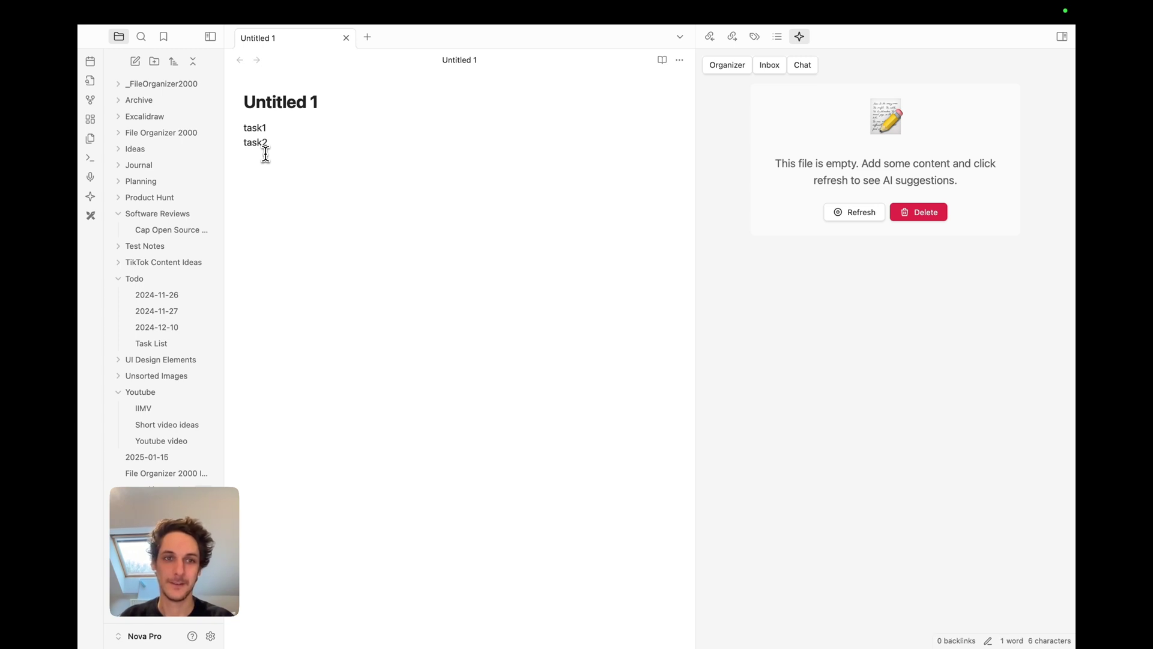
{"action": "key", "text": "Return"}
{"action": "type", "text": "task3"}
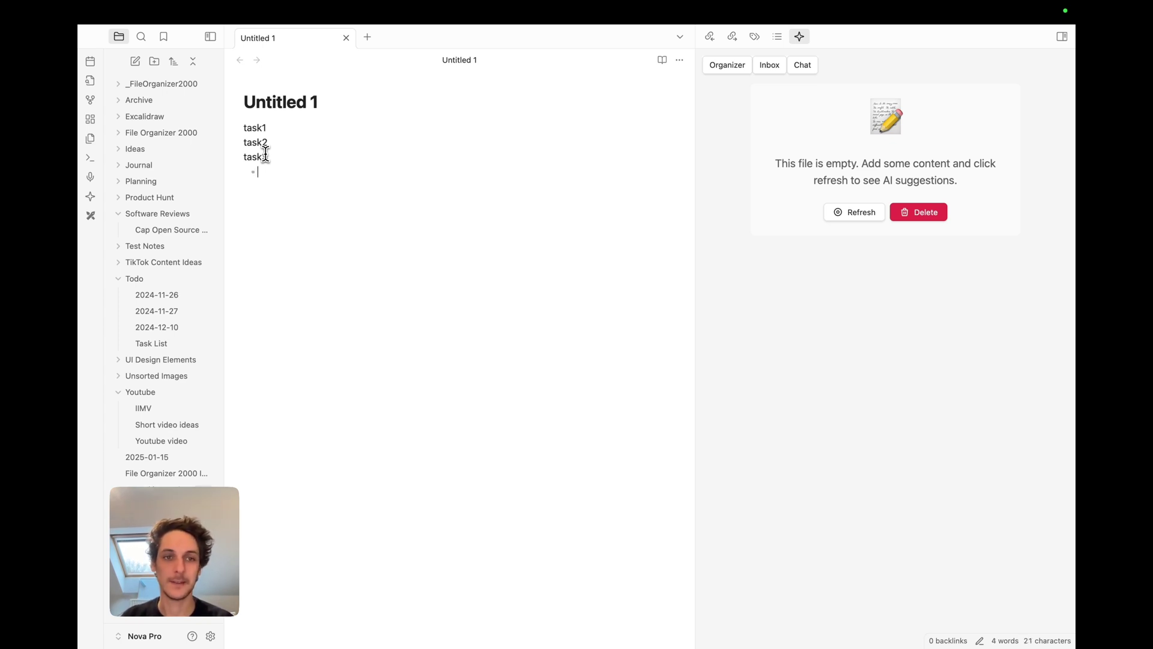
{"action": "type", "text": "["}
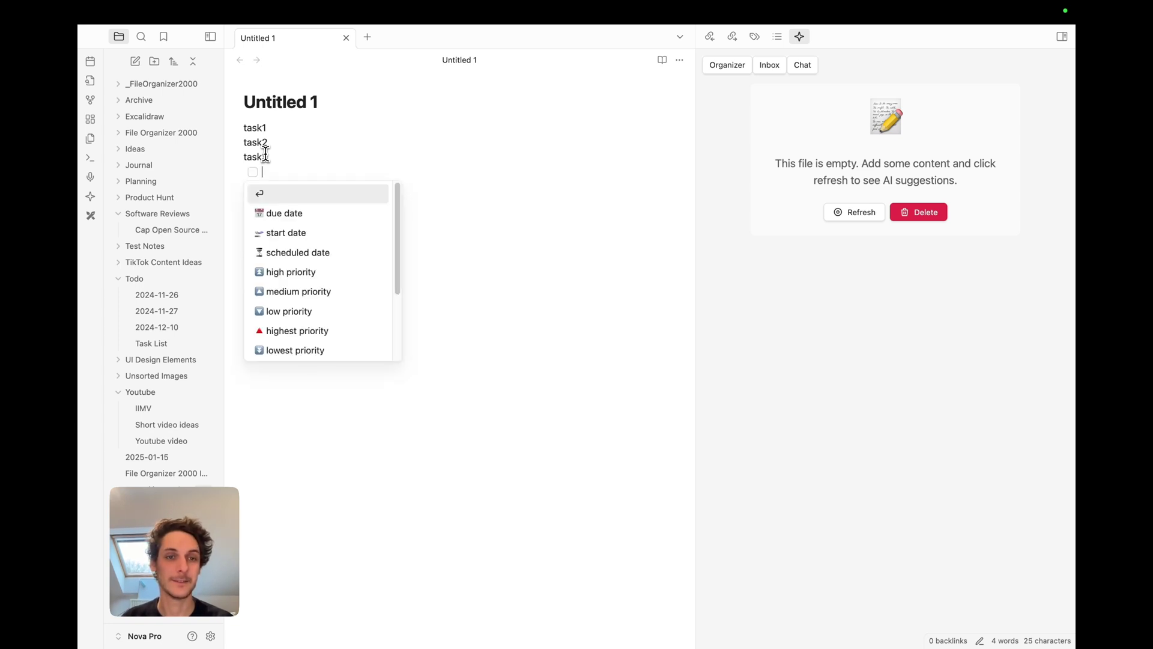
{"action": "left_click", "coordinate": [301, 144]}
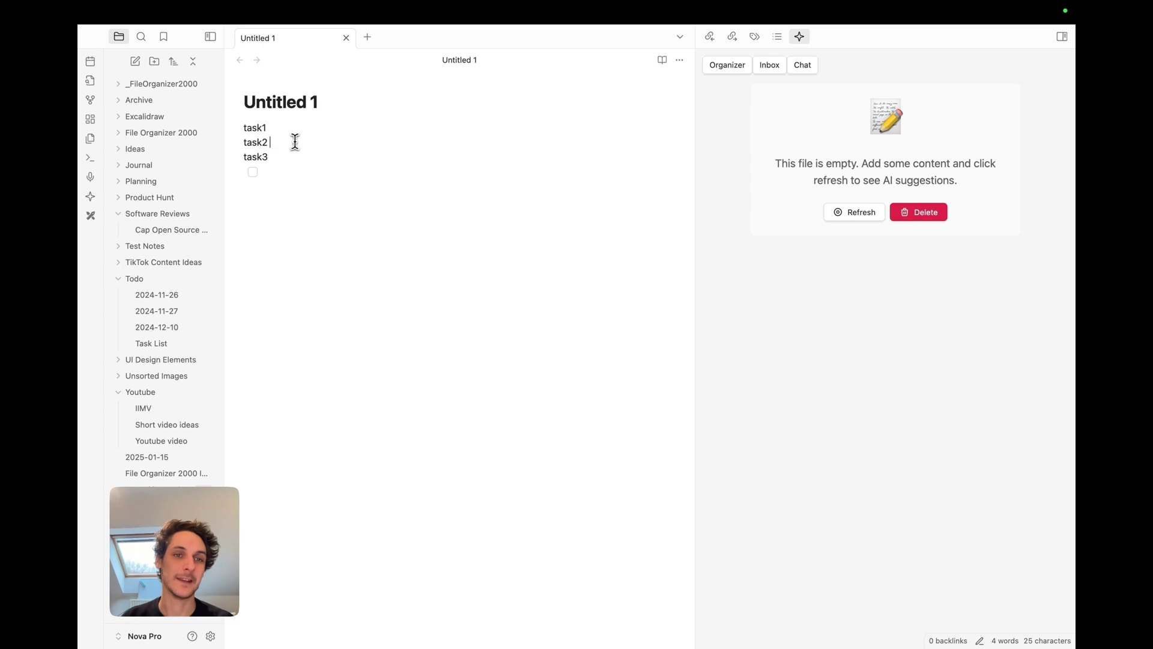
Delete the stray empty checkbox line and turn task1–task3 into unchecked checkbox tasks
{"action": "triple_click", "coordinate": [232, 175]}
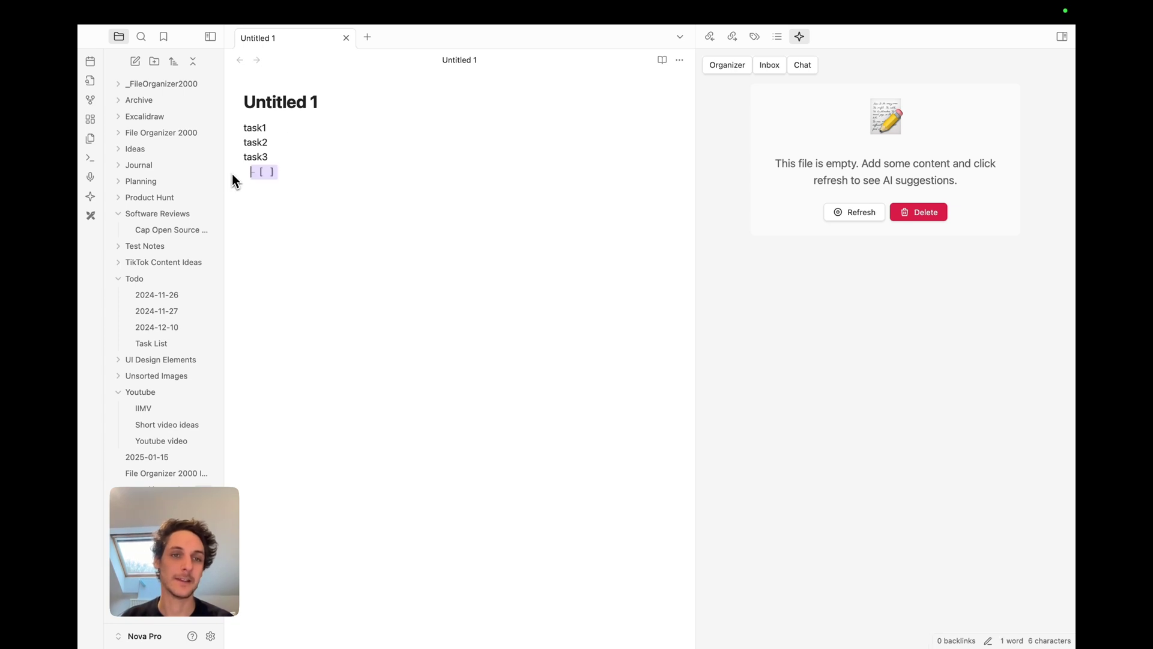
{"action": "key", "text": "BackSpace"}
{"action": "left_click_drag", "start_coordinate": [275, 157], "coordinate": [228, 131]}
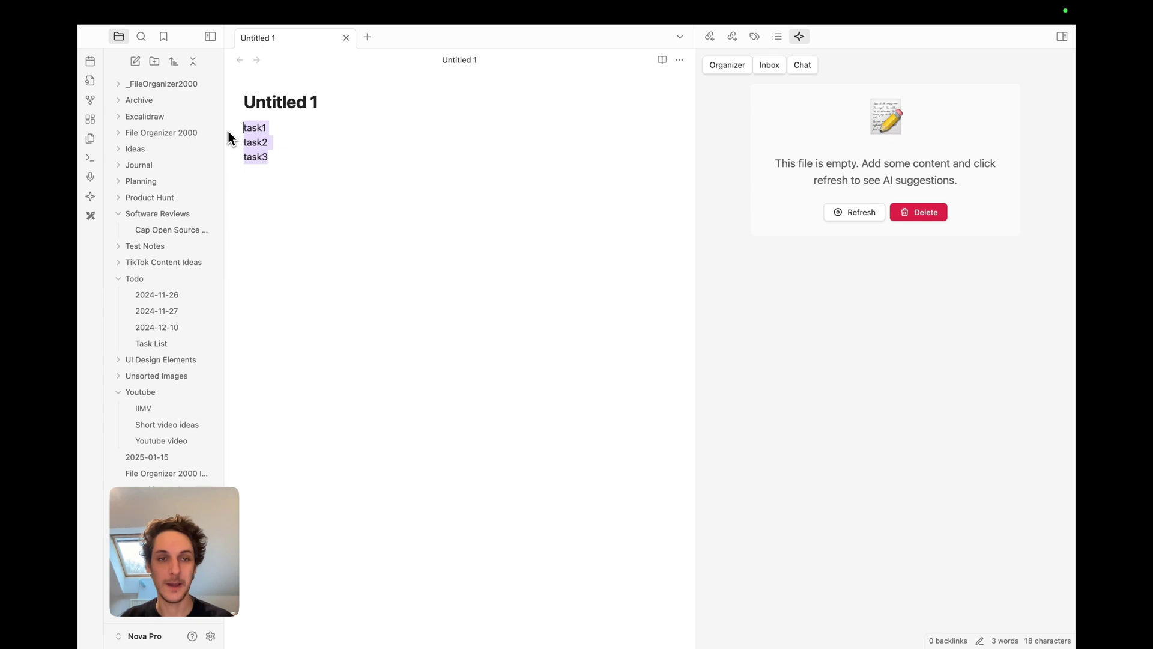
{"action": "key", "text": "ctrl+l"}
{"action": "left_click", "coordinate": [367, 155]}
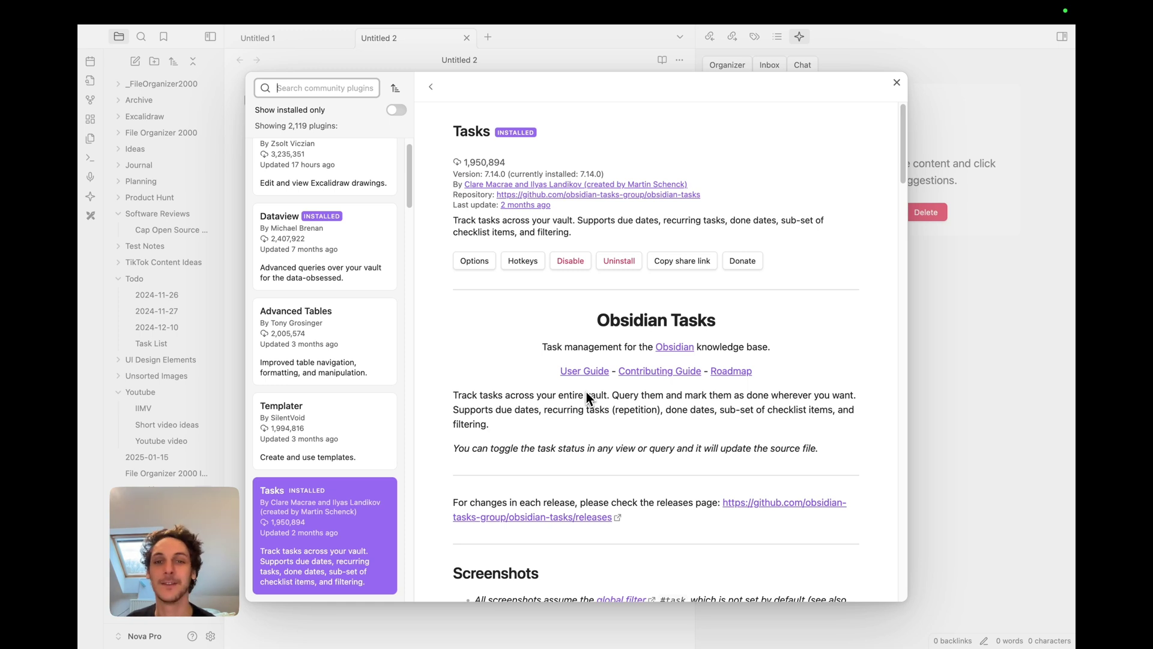
Scroll through the Tasks plugin readme, then close the plugin browser
{"action": "scroll", "coordinate": [811, 259], "scroll_direction": "down", "scroll_amount": 20}
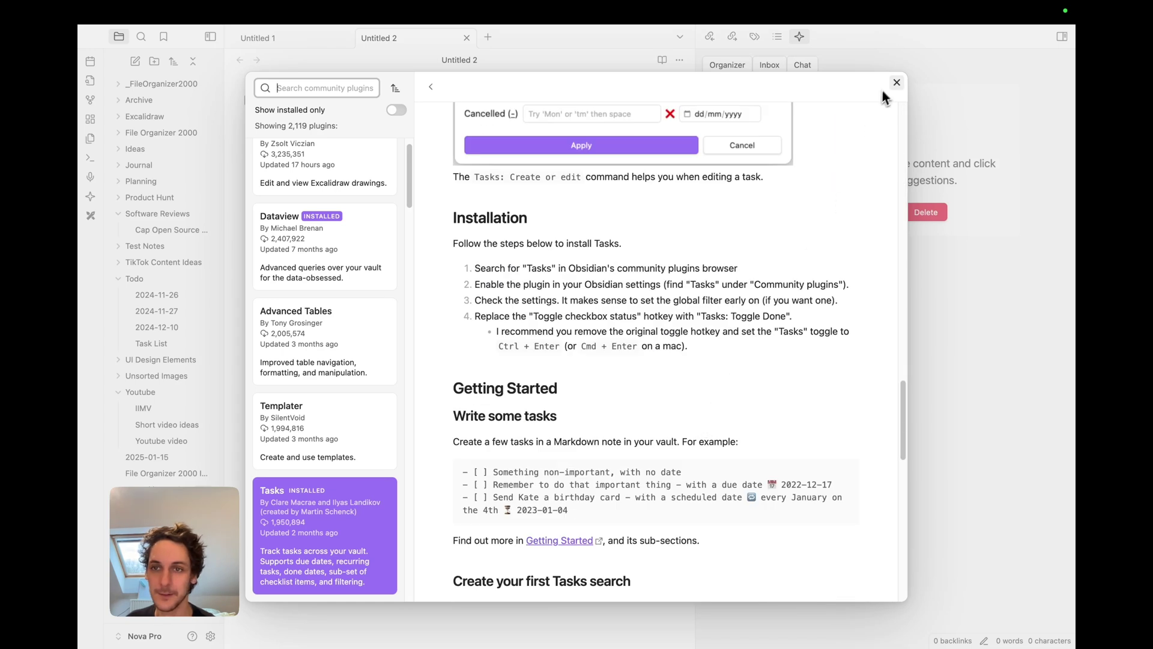
{"action": "left_click", "coordinate": [897, 83]}
Close Settings and run 'Tasks: Create or edit task' from the command palette
{"action": "left_click", "coordinate": [947, 63]}
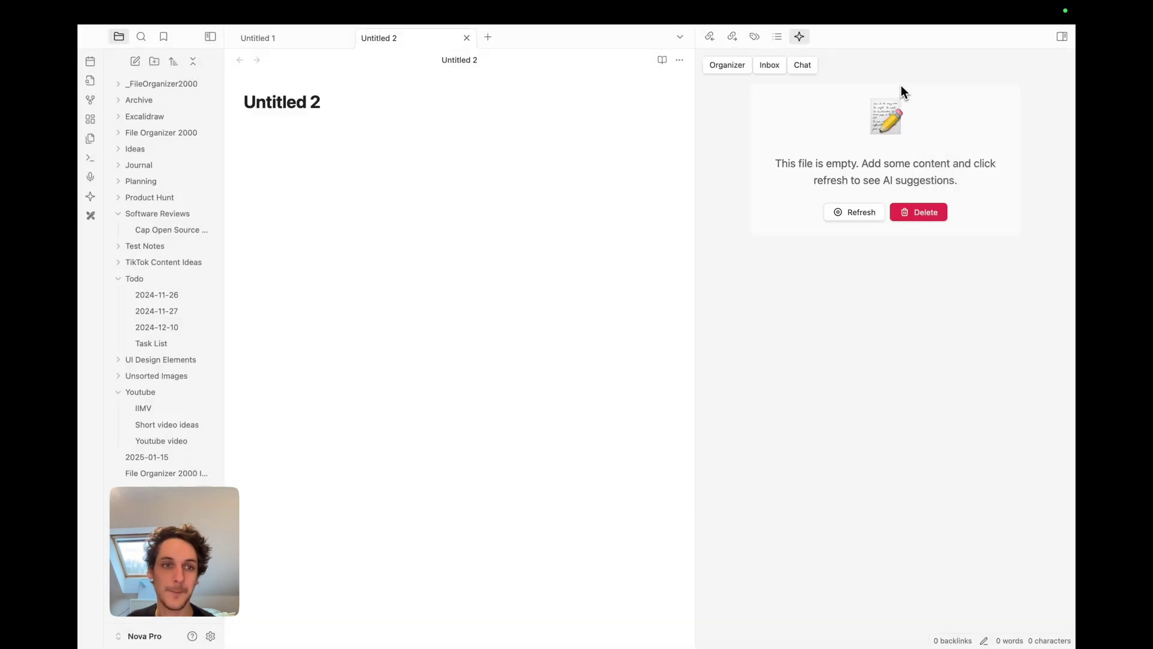
{"action": "left_click", "coordinate": [92, 165]}
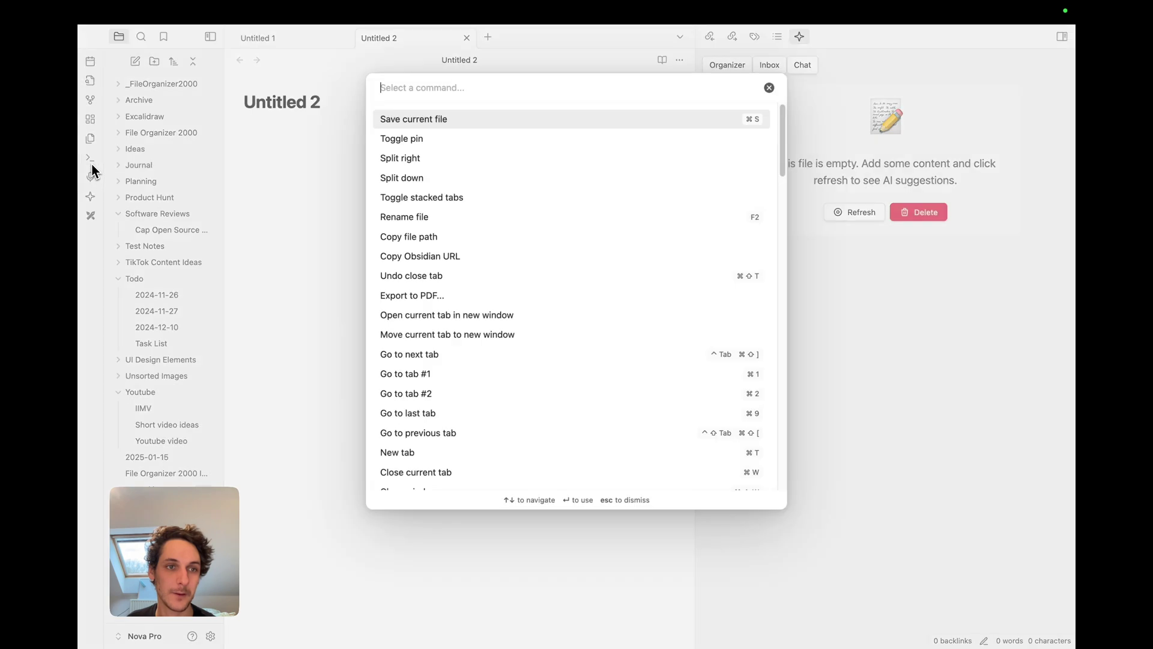
{"action": "type", "text": "task"}
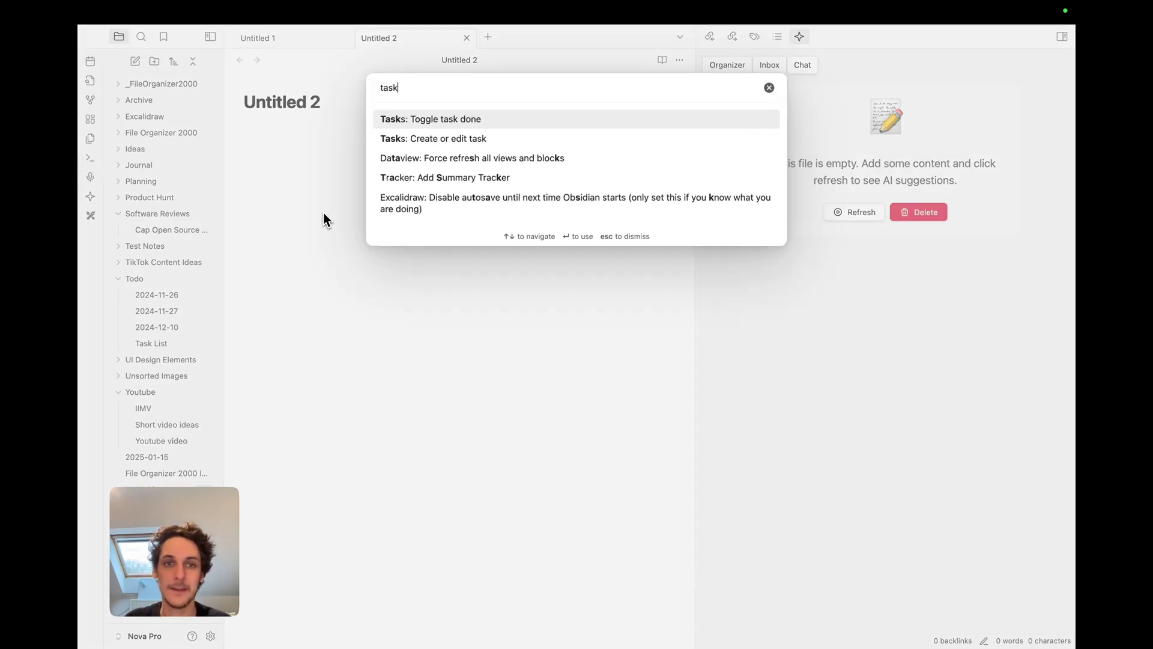
{"action": "key", "text": "Down"}
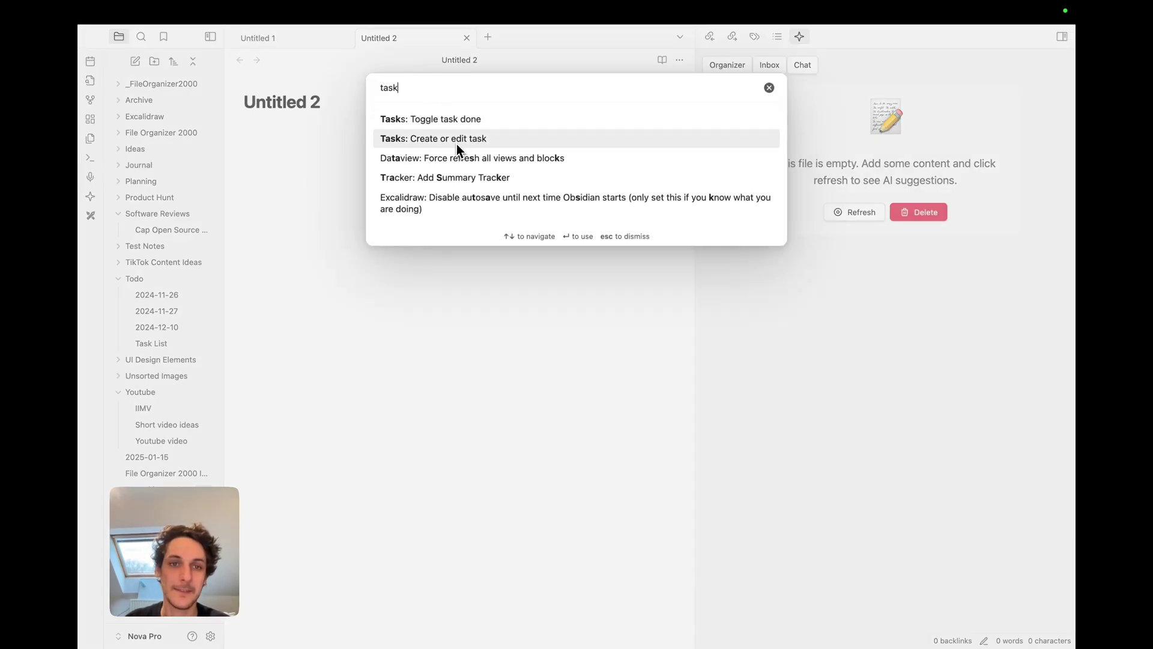
{"action": "left_click", "coordinate": [457, 144]}
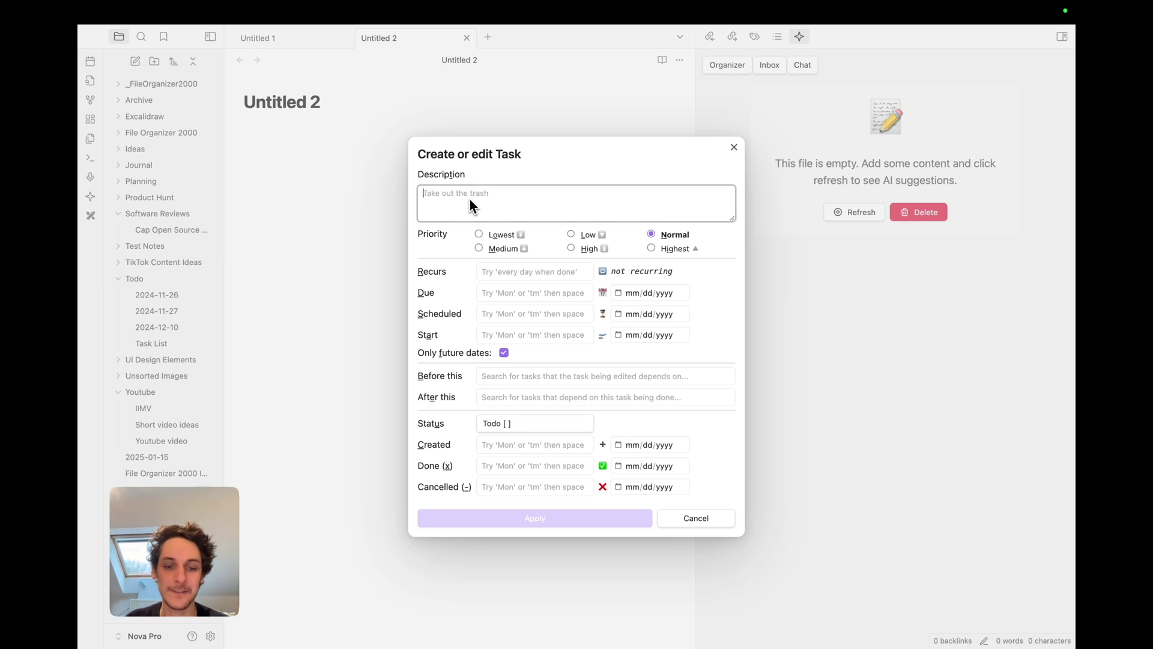
Create task1 with High priority, due 01/16/2025 and start 01/15/2025, and apply it
{"action": "type", "text": "task1"}
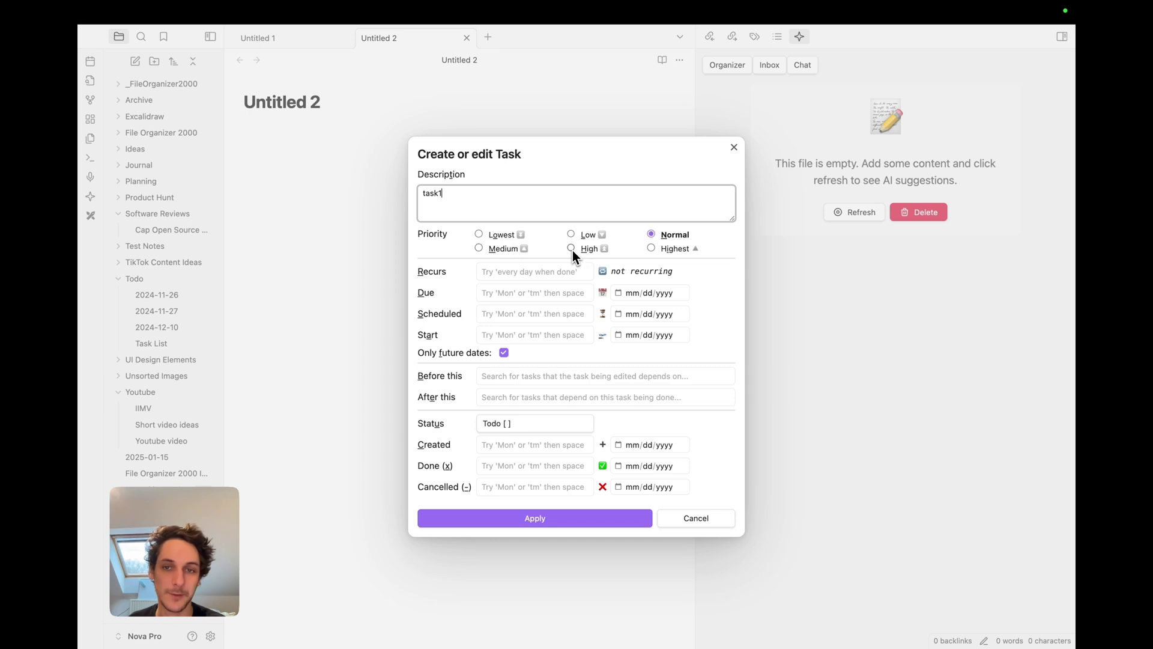
{"action": "left_click", "coordinate": [571, 249]}
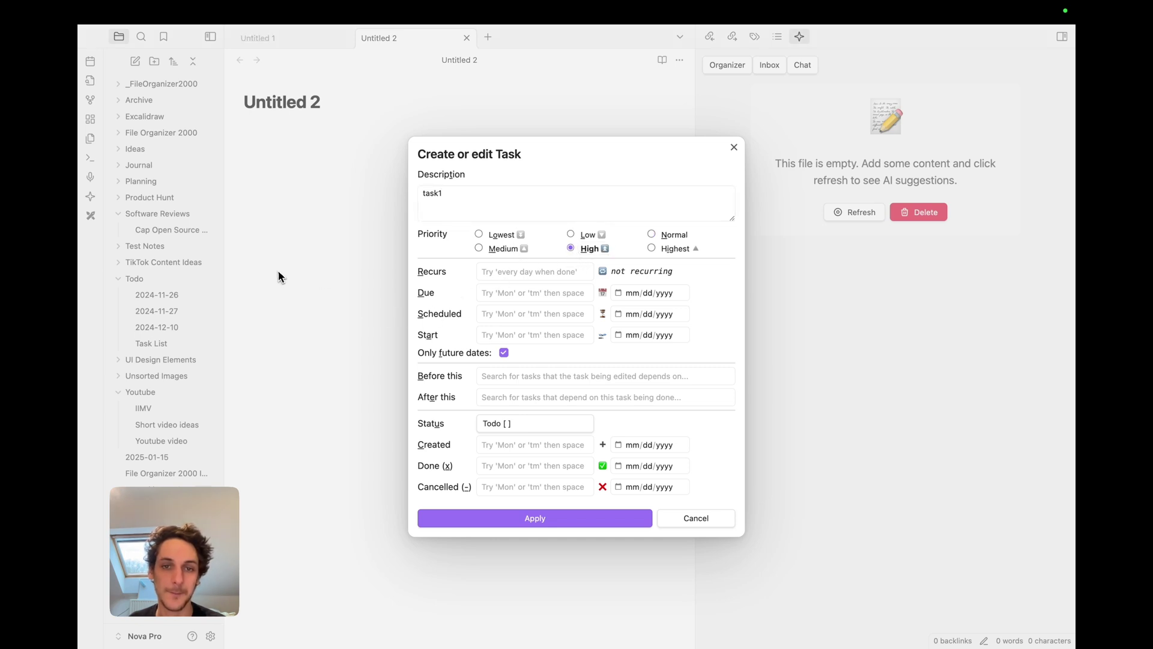
{"action": "left_click", "coordinate": [557, 293]}
{"action": "left_click", "coordinate": [612, 293]}
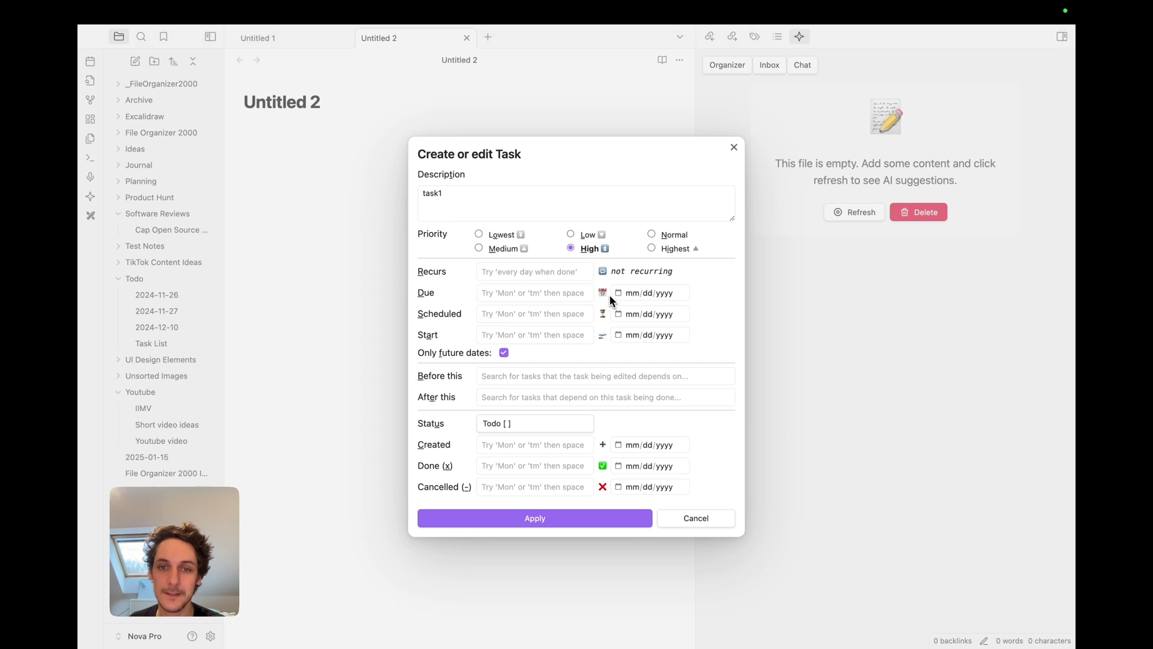
{"action": "left_click", "coordinate": [614, 294]}
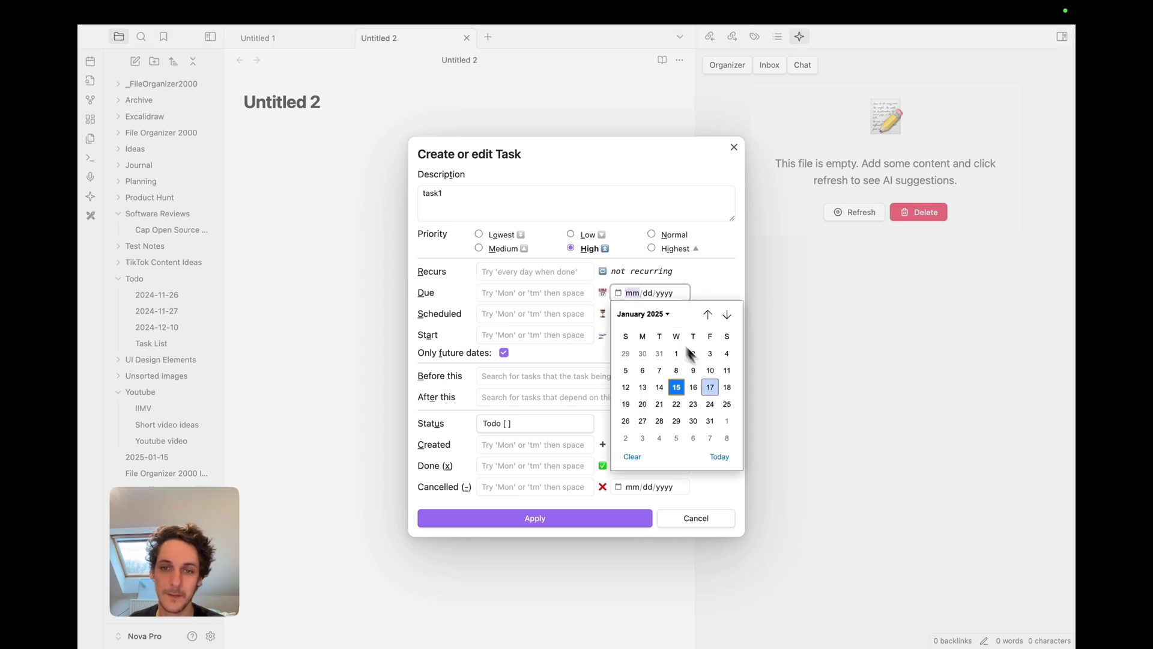
{"action": "left_click", "coordinate": [694, 393]}
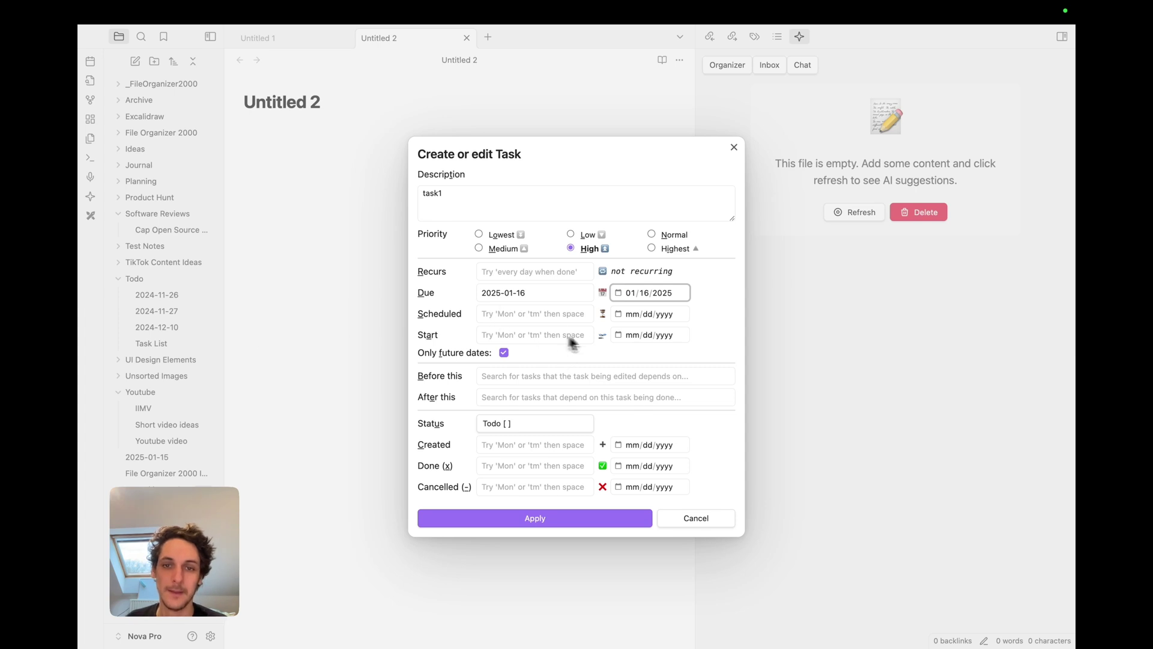
{"action": "left_click", "coordinate": [621, 336]}
{"action": "left_click", "coordinate": [660, 425]}
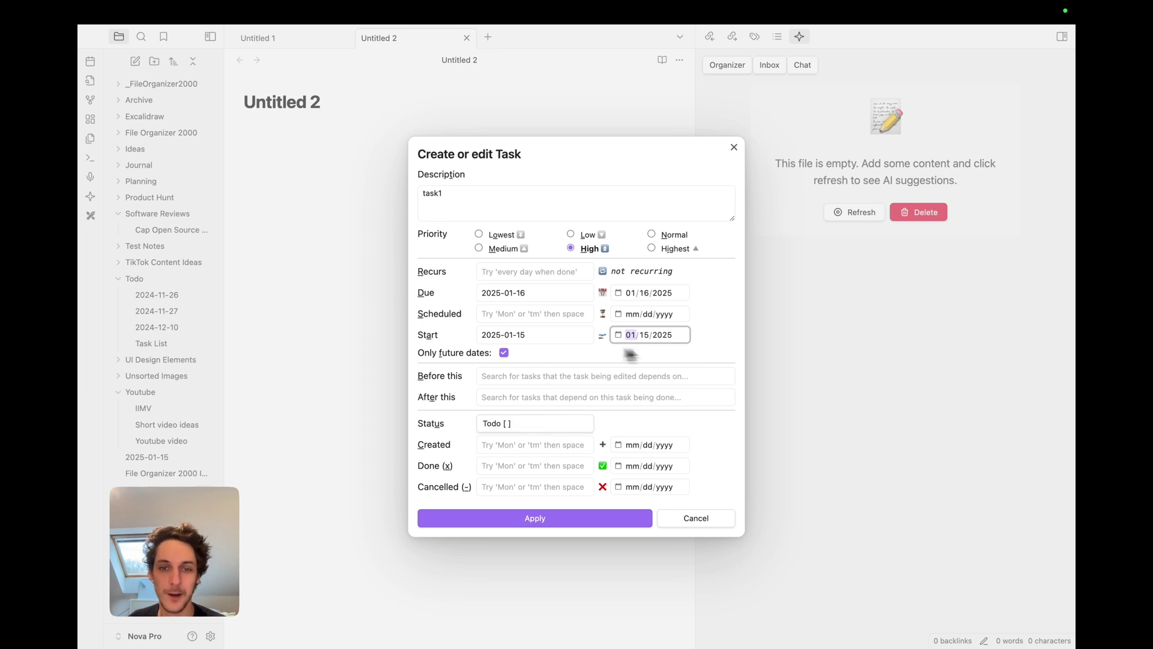
{"action": "left_click", "coordinate": [552, 523]}
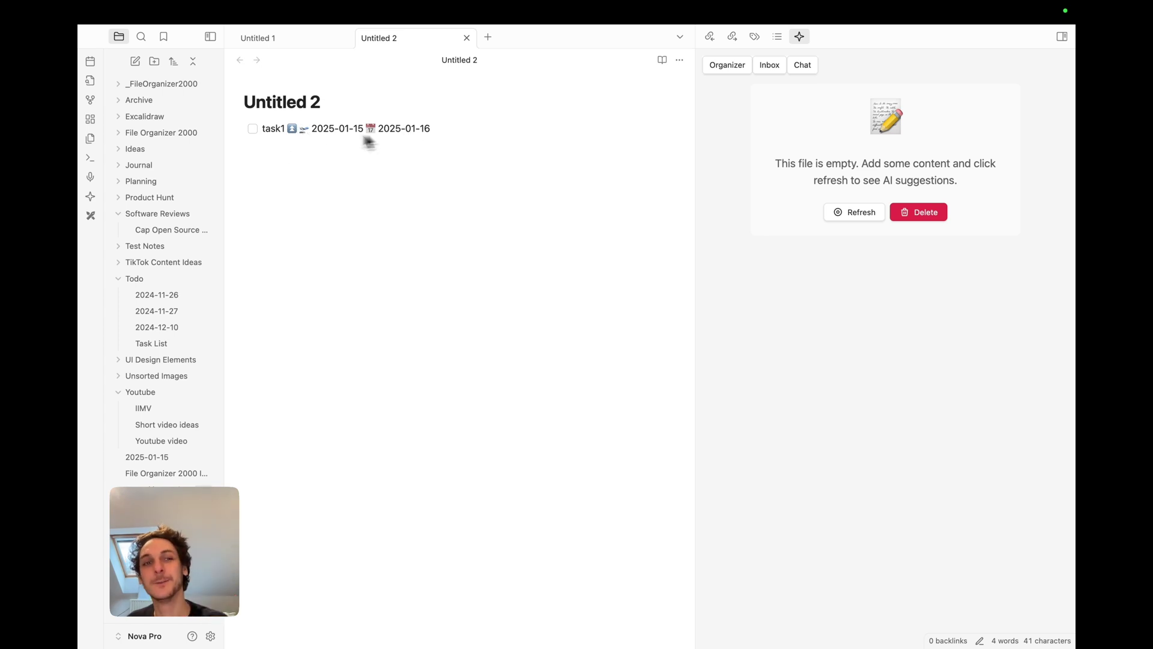
Check and uncheck task1, then type task2 on a new line
{"action": "left_click", "coordinate": [254, 133]}
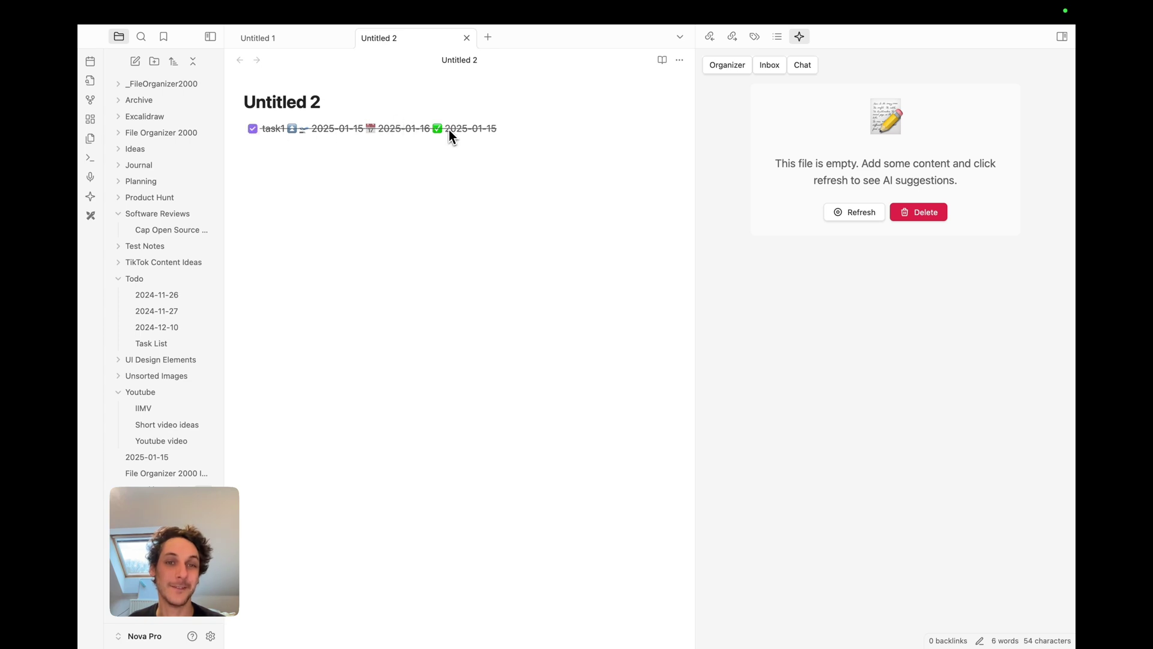
{"action": "left_click", "coordinate": [253, 130]}
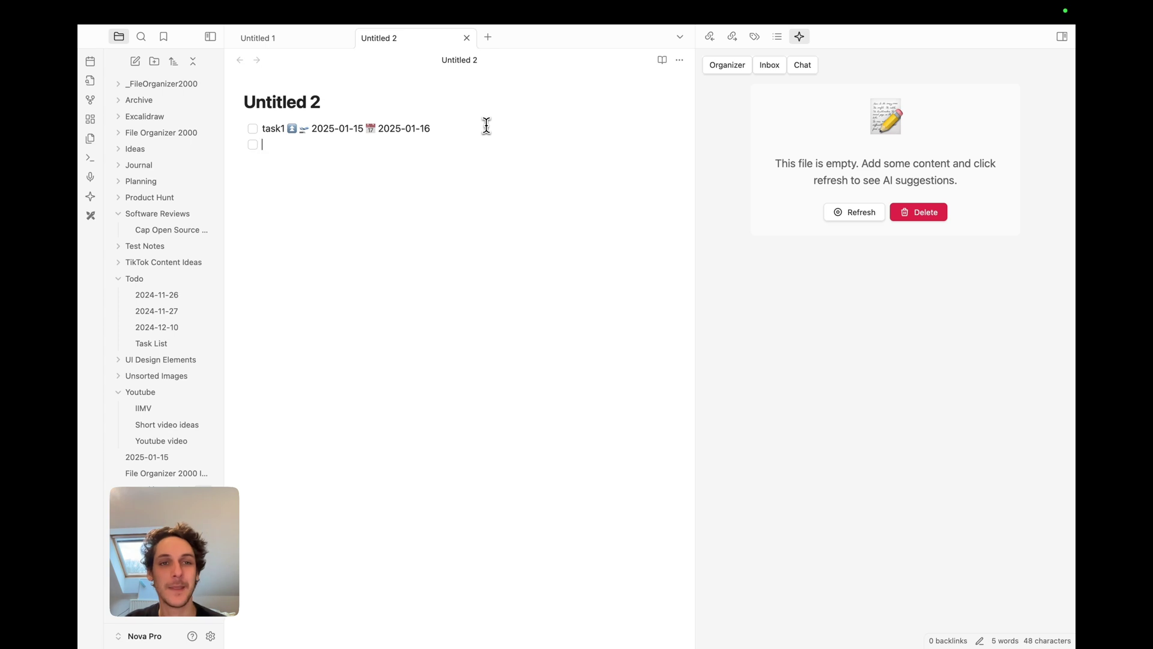
{"action": "type", "text": "task2"}
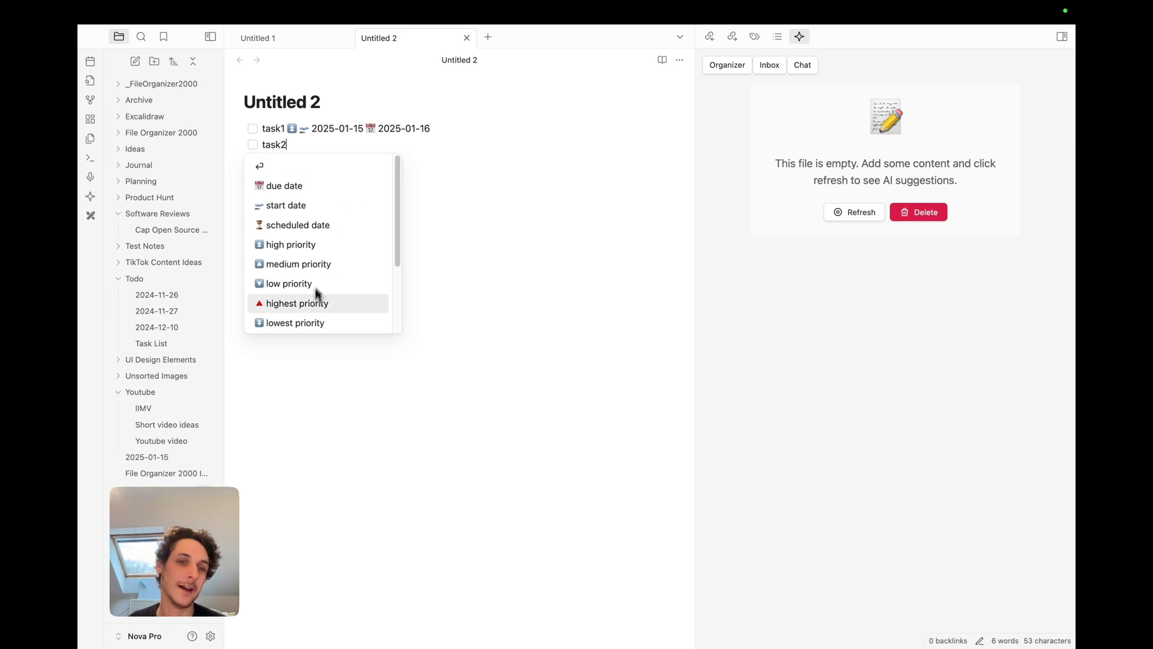
Give task2 medium priority from the Tasks suggestion list
{"action": "scroll", "coordinate": [300, 265], "scroll_direction": "down", "scroll_amount": 2}
{"action": "scroll", "coordinate": [294, 277], "scroll_direction": "up", "scroll_amount": 1}
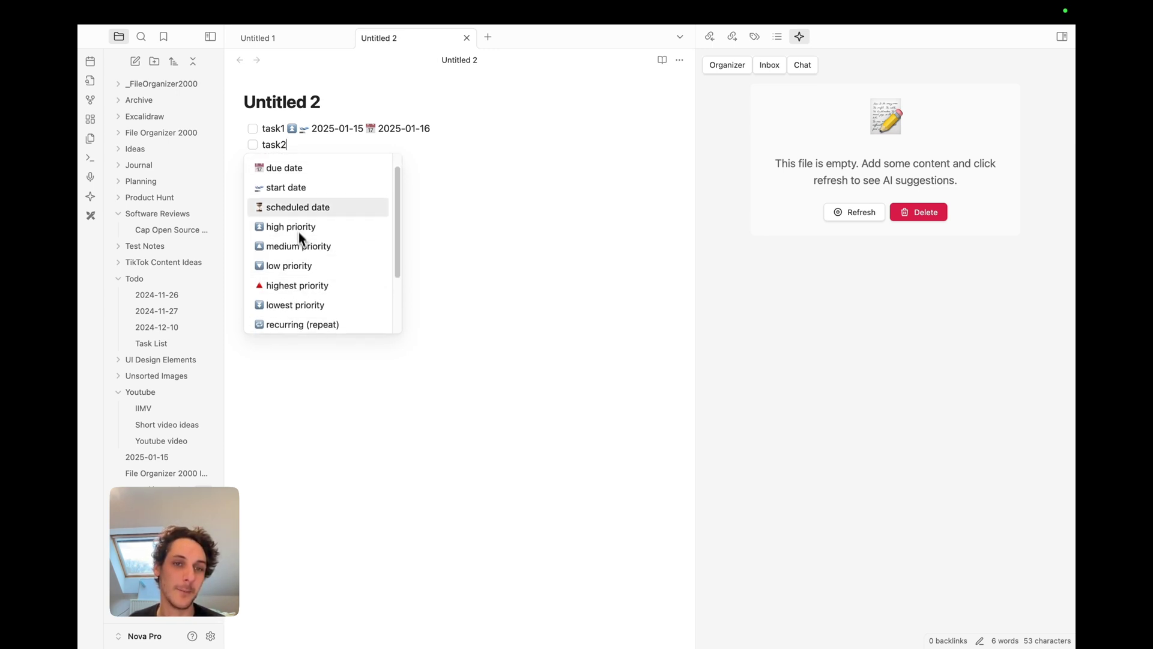
{"action": "key", "text": "Up"}
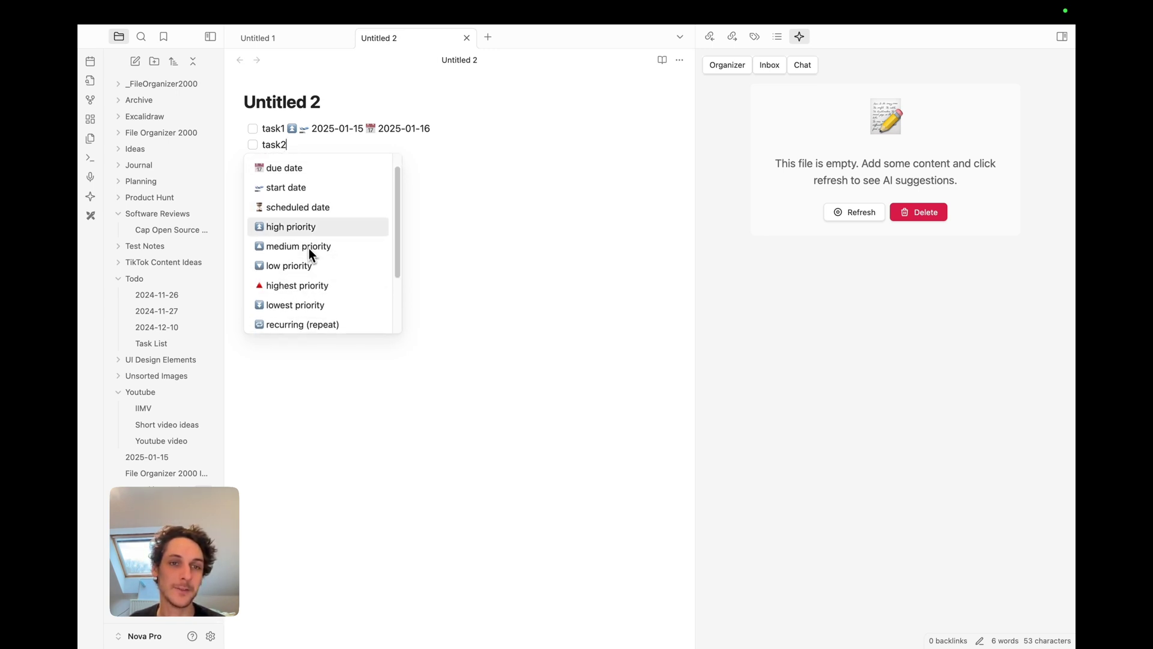
{"action": "scroll", "coordinate": [300, 189], "scroll_direction": "up", "scroll_amount": 1}
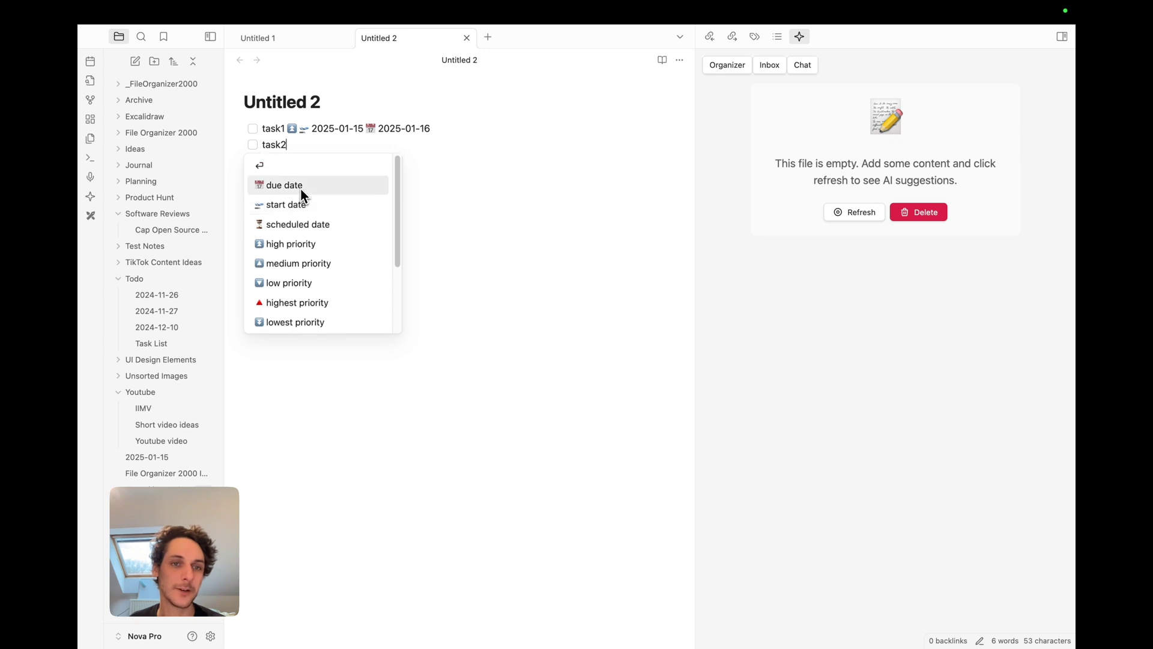
{"action": "key", "text": "Down"}
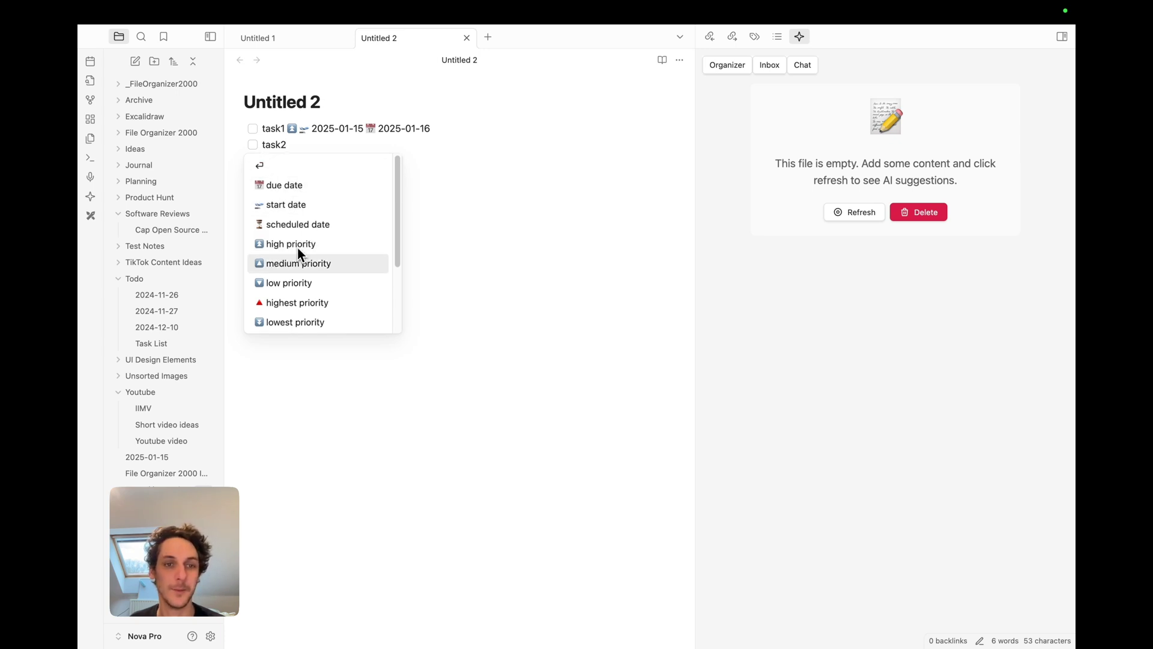
{"action": "left_click", "coordinate": [291, 265]}
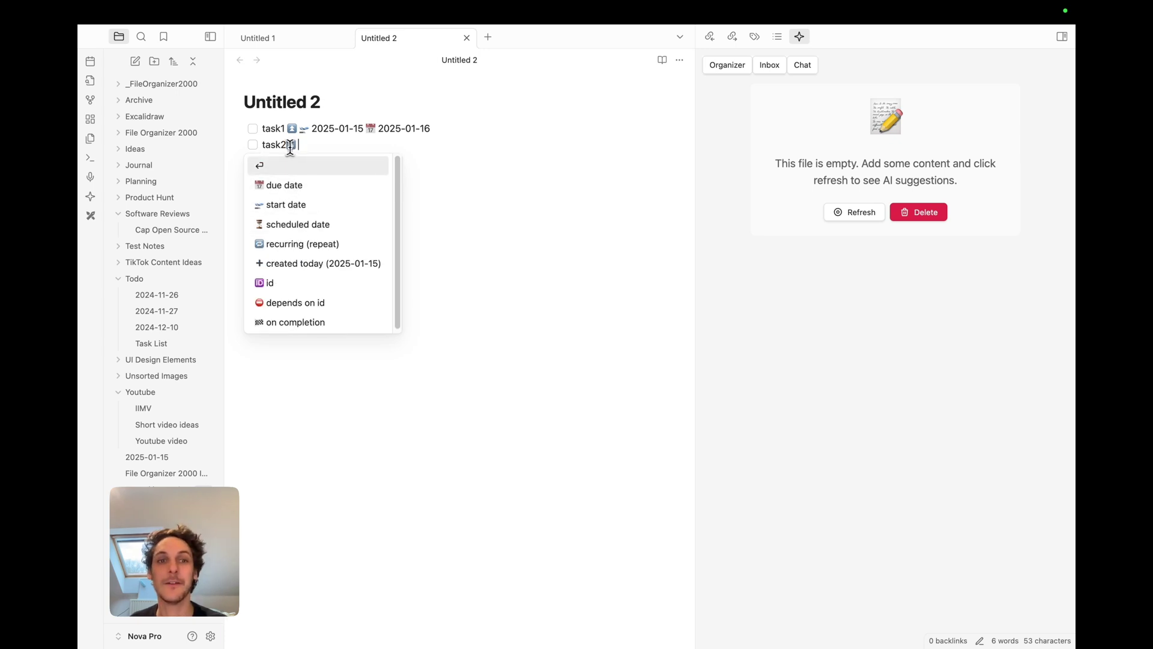
{"action": "key", "text": "Escape"}
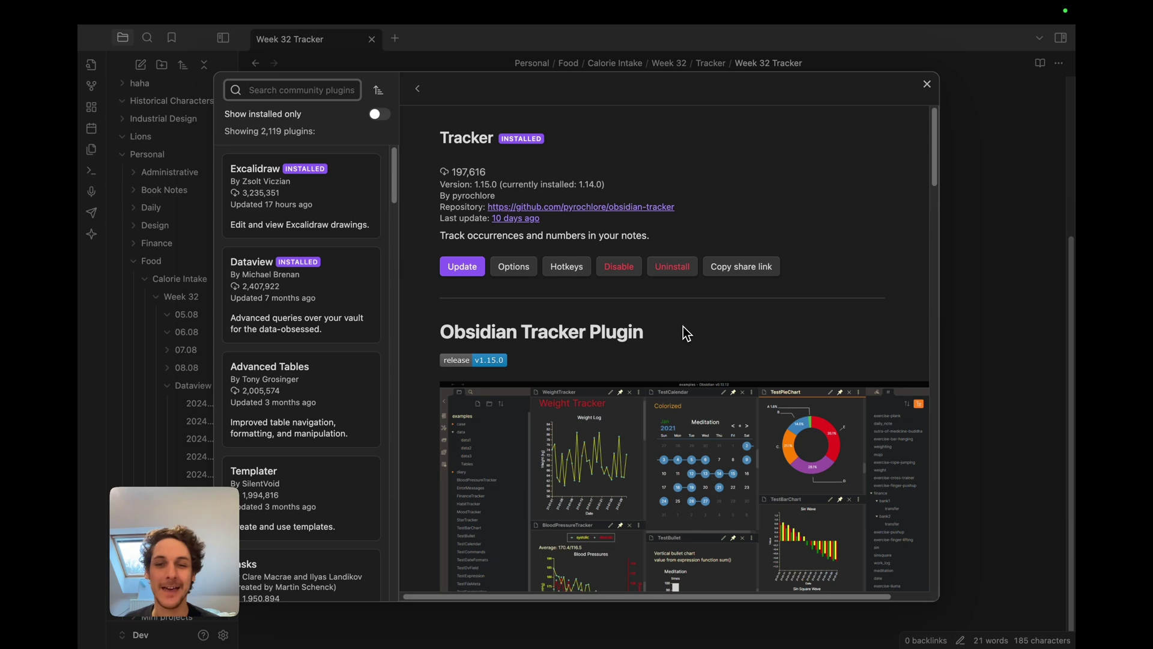
Scroll the Tracker plugin page and enlarge the interface with Cmd+=
{"action": "scroll", "coordinate": [688, 383], "scroll_direction": "down", "scroll_amount": 2}
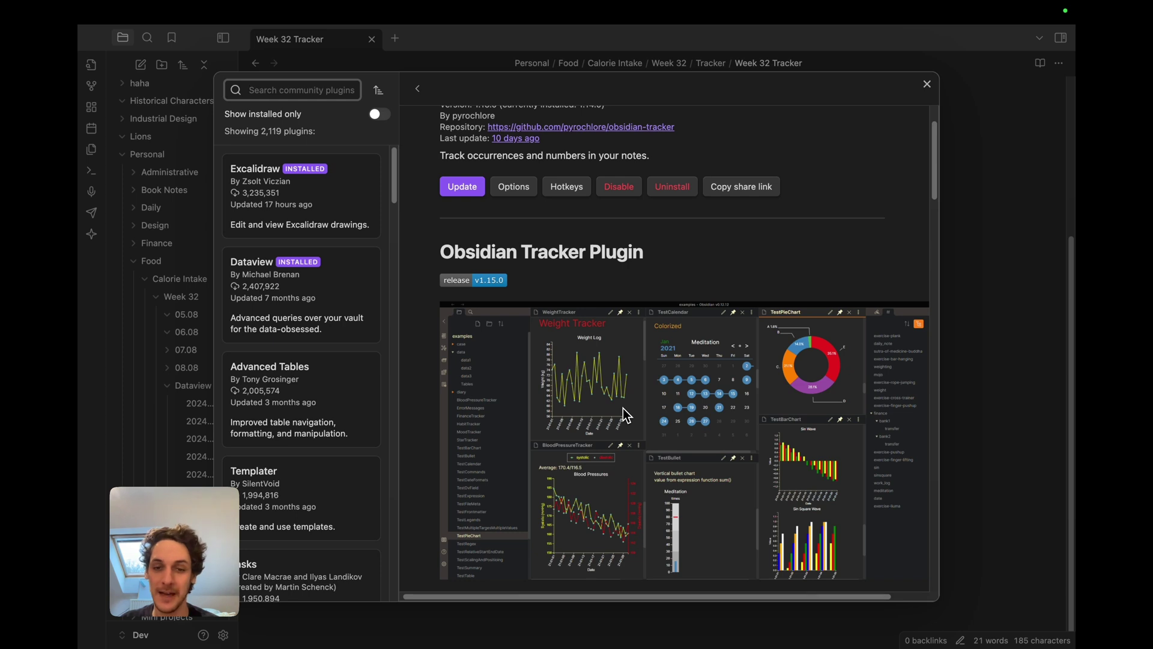
{"action": "key", "text": "super+equal"}
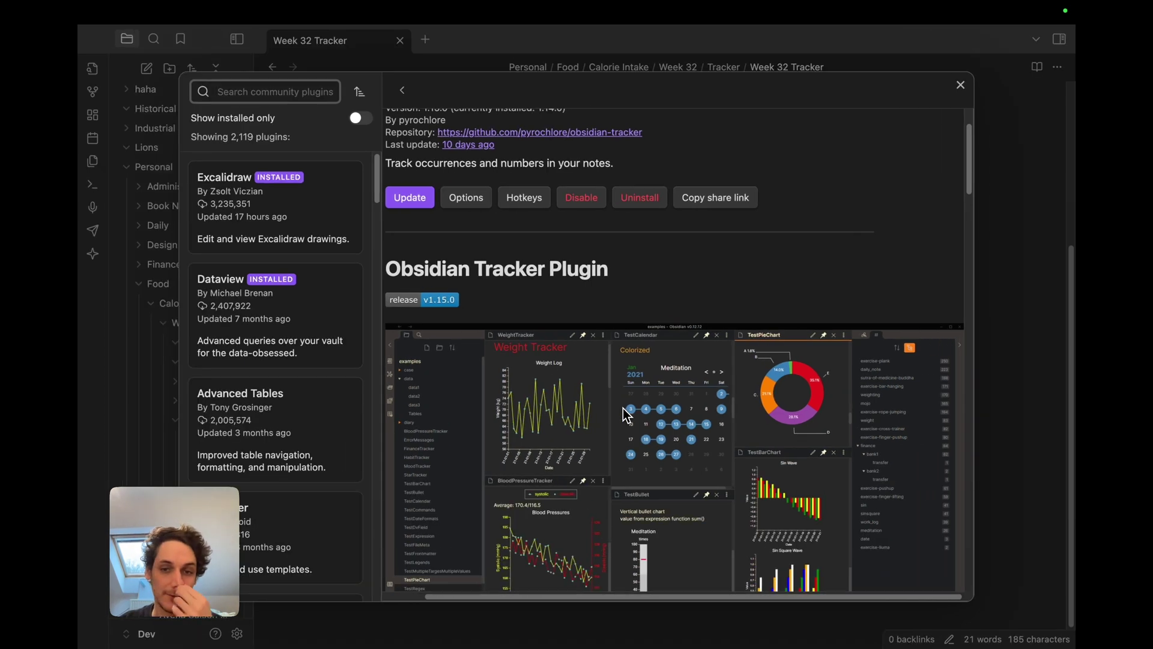
{"action": "scroll", "coordinate": [563, 414], "scroll_direction": "down", "scroll_amount": 2}
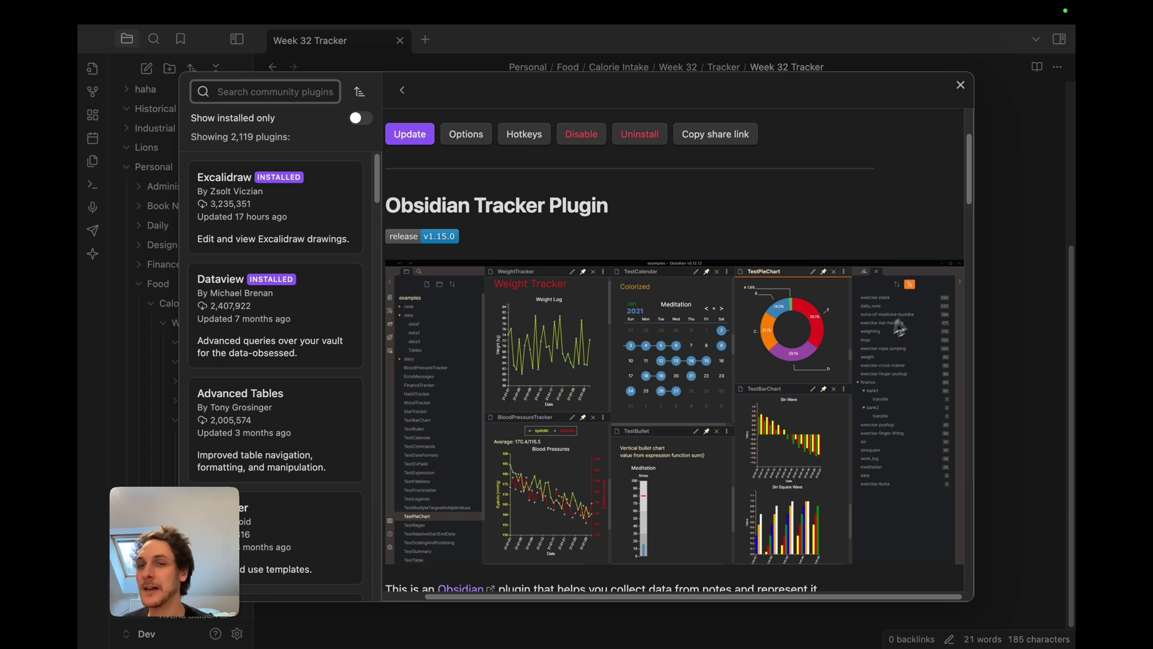
Close the Tracker details and Settings, then show the Week 32 Tracker chart's source code
{"action": "left_click", "coordinate": [961, 88]}
{"action": "left_click", "coordinate": [961, 88]}
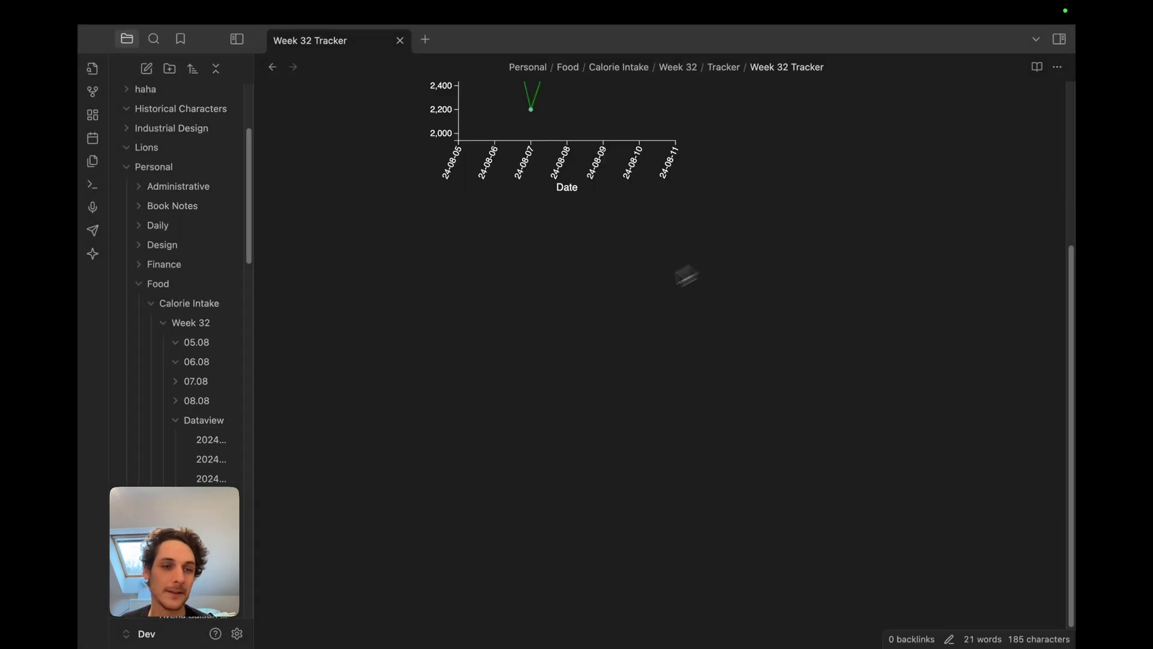
{"action": "scroll", "coordinate": [556, 329], "scroll_direction": "up", "scroll_amount": 3}
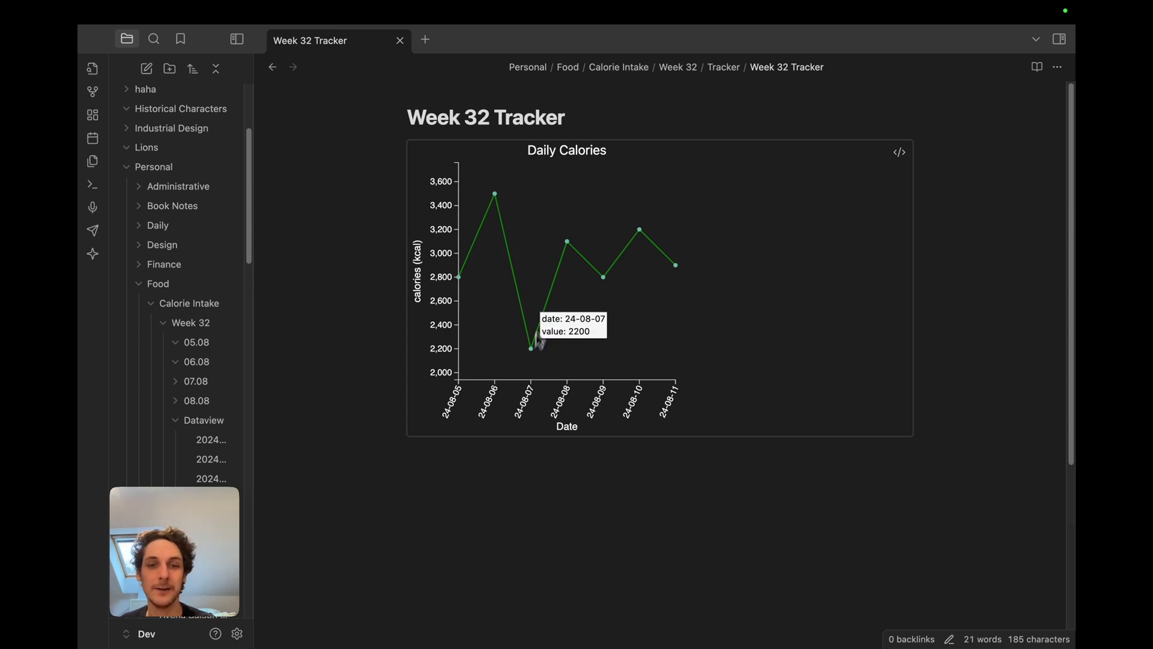
{"action": "mouse_move", "coordinate": [579, 255]}
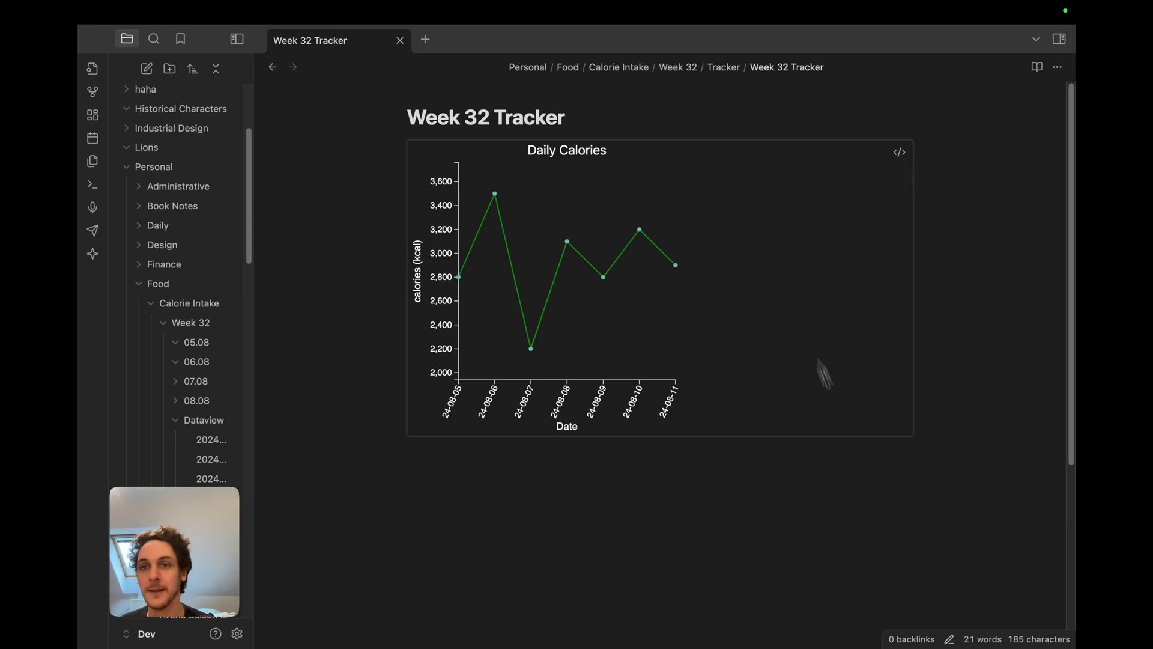
{"action": "left_click", "coordinate": [899, 152]}
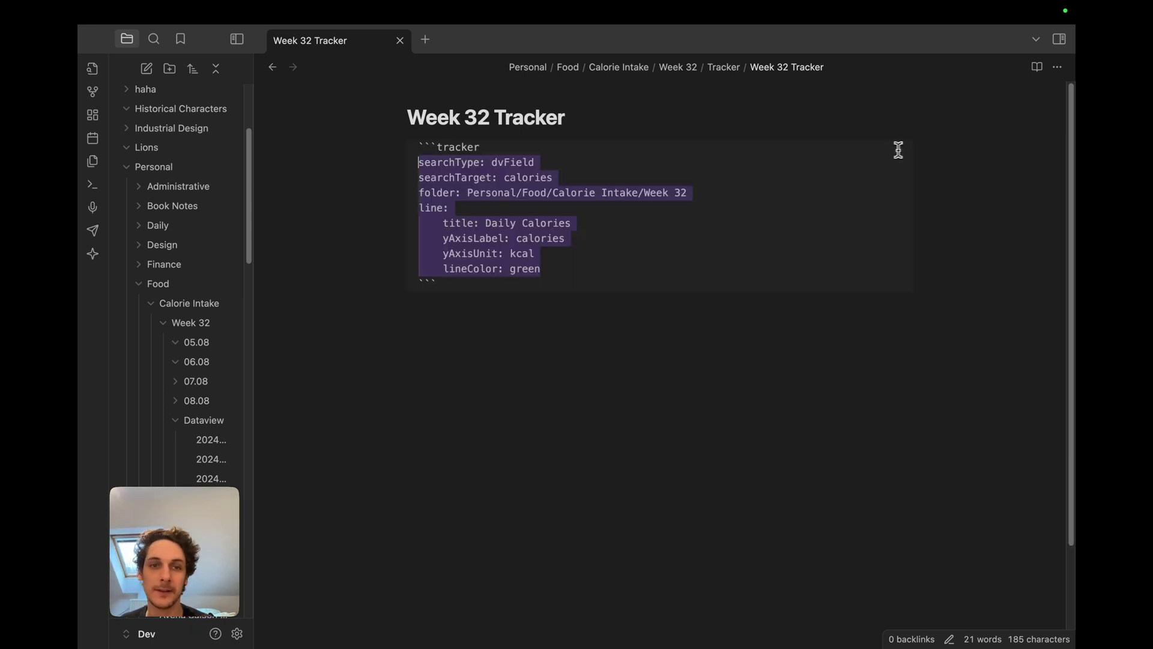
{"action": "left_click", "coordinate": [521, 237]}
{"action": "left_click_drag", "start_coordinate": [439, 282], "coordinate": [409, 148]}
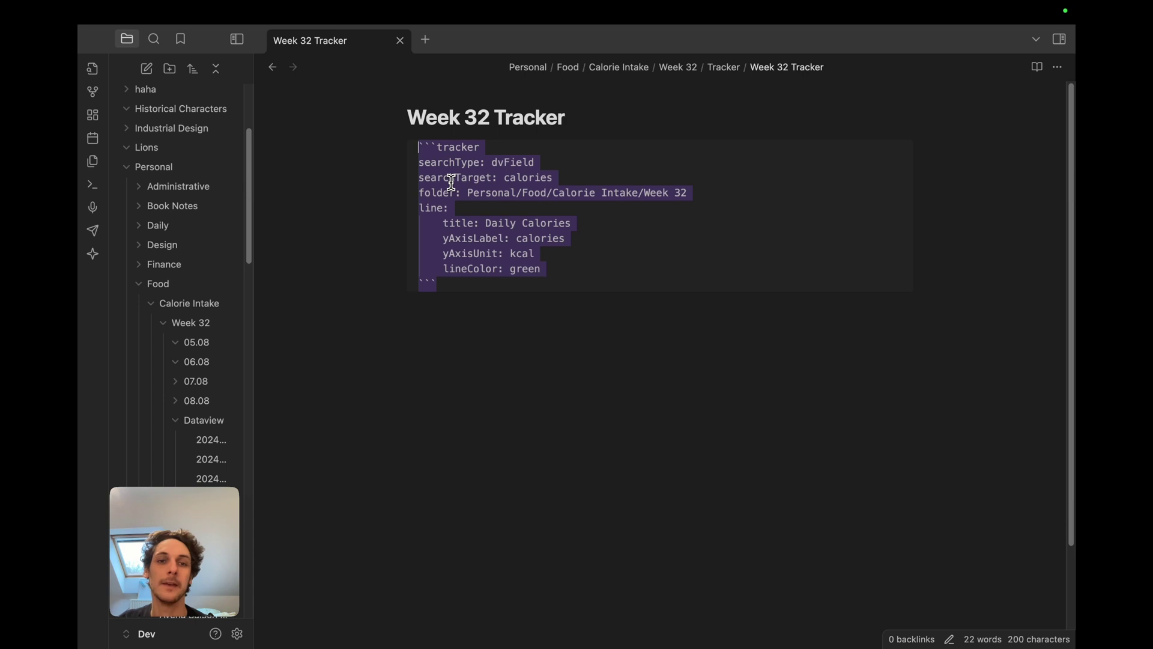
{"action": "left_click", "coordinate": [498, 191]}
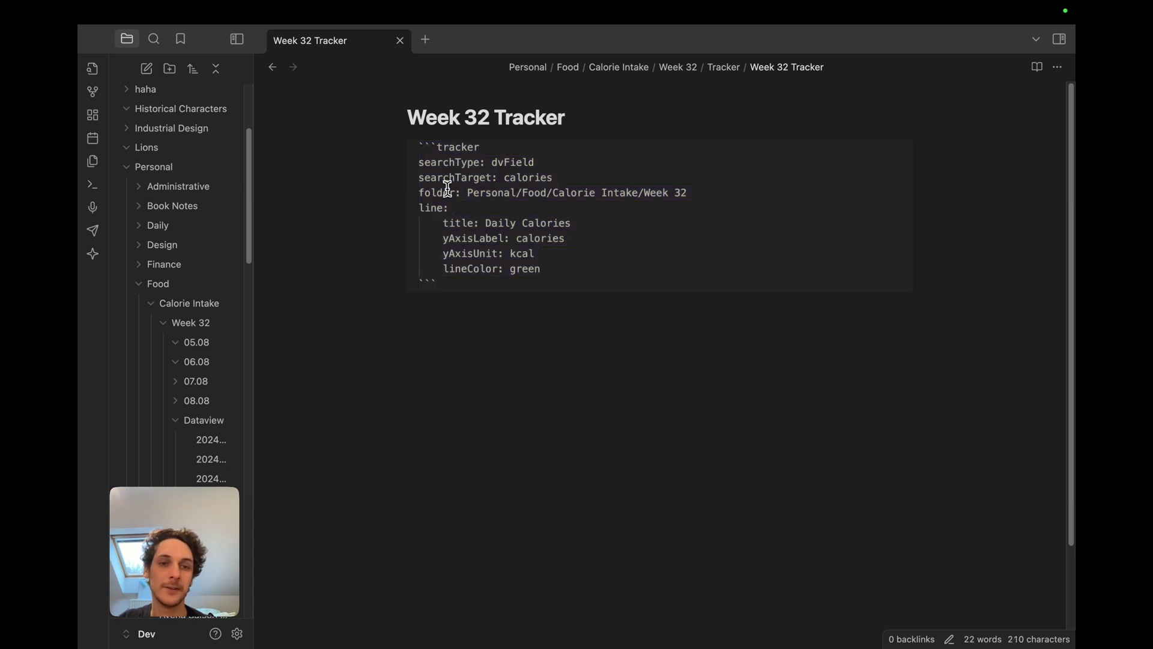
{"action": "left_click_drag", "start_coordinate": [467, 192], "coordinate": [719, 191]}
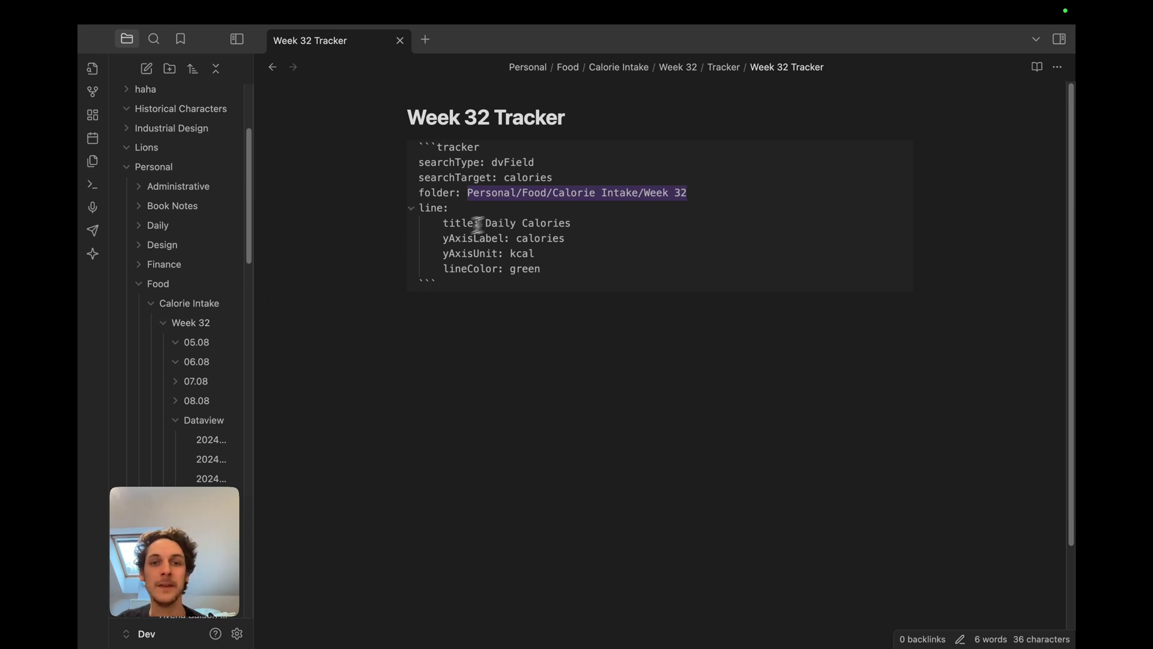
{"action": "left_click", "coordinate": [514, 240]}
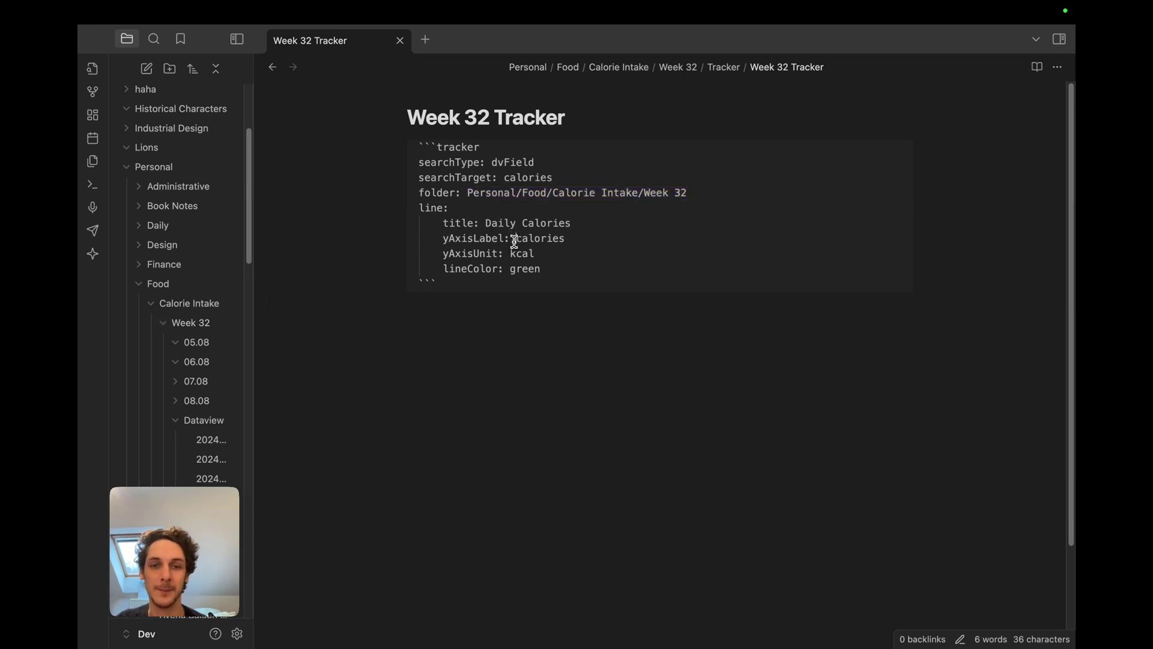
{"action": "left_click_drag", "start_coordinate": [515, 240], "coordinate": [577, 240]}
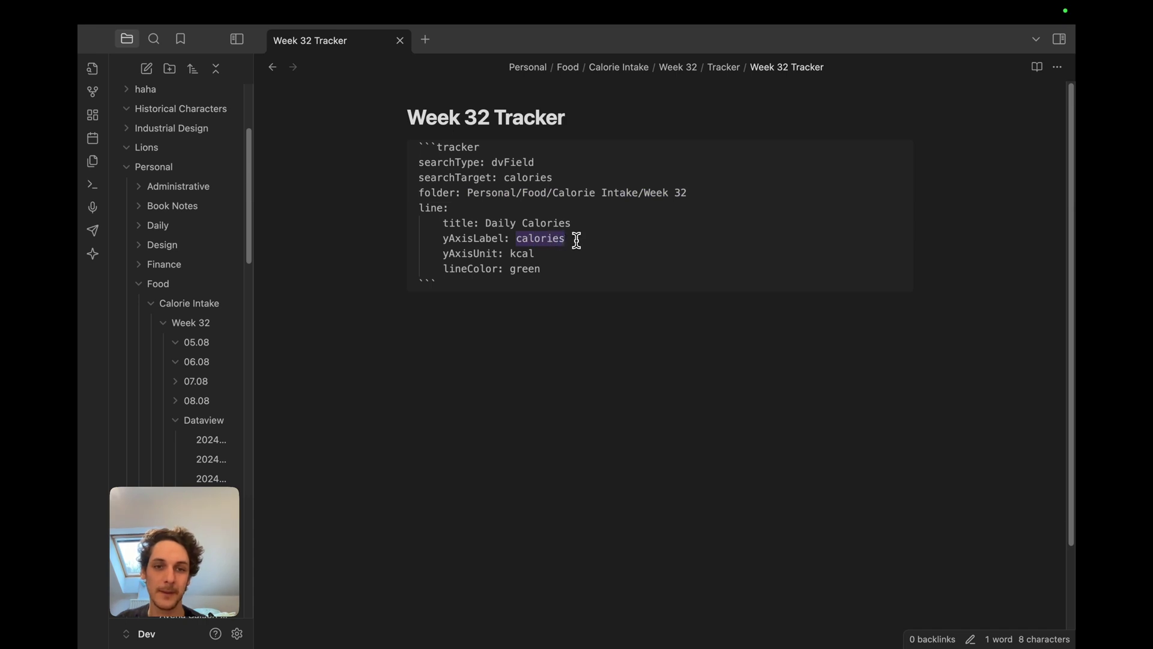
{"action": "left_click_drag", "start_coordinate": [510, 269], "coordinate": [547, 270]}
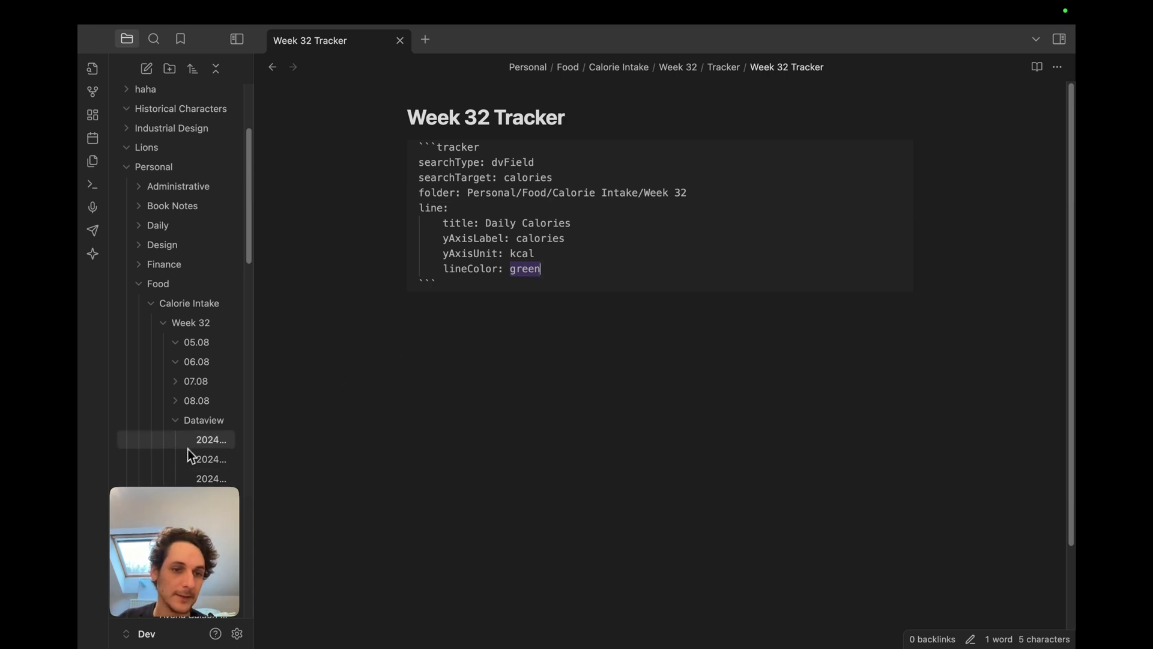
Open the day notes 2024-08-05 through 2024-08-09 to review their calories
{"action": "left_click", "coordinate": [202, 438]}
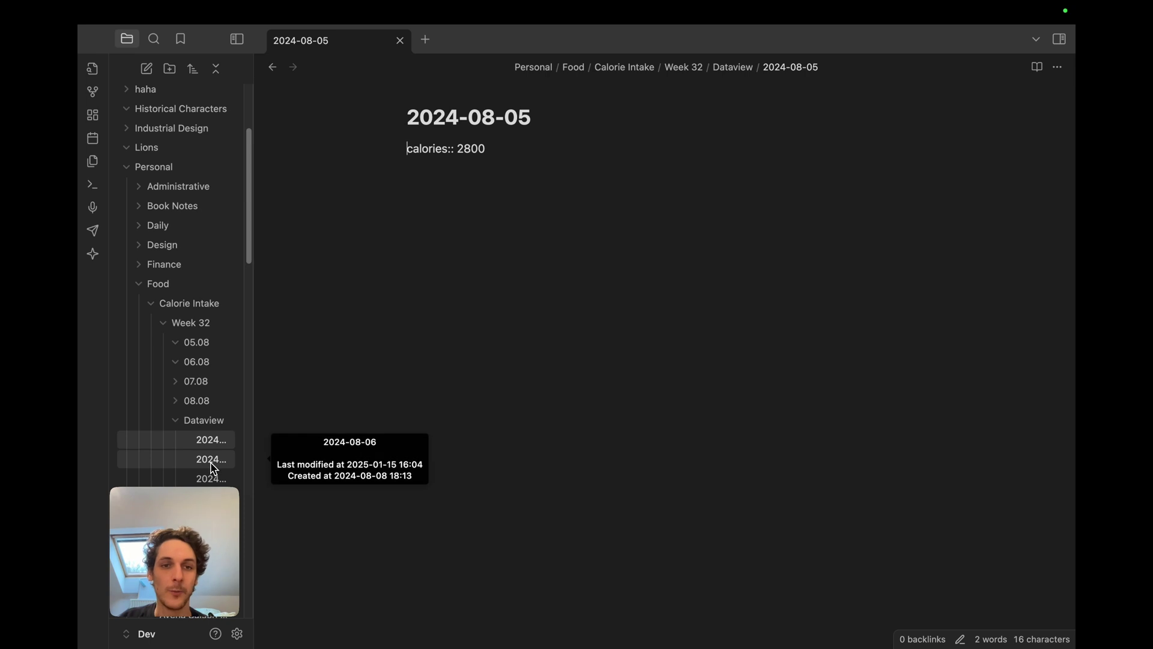
{"action": "left_click", "coordinate": [211, 462]}
{"action": "left_click", "coordinate": [212, 474]}
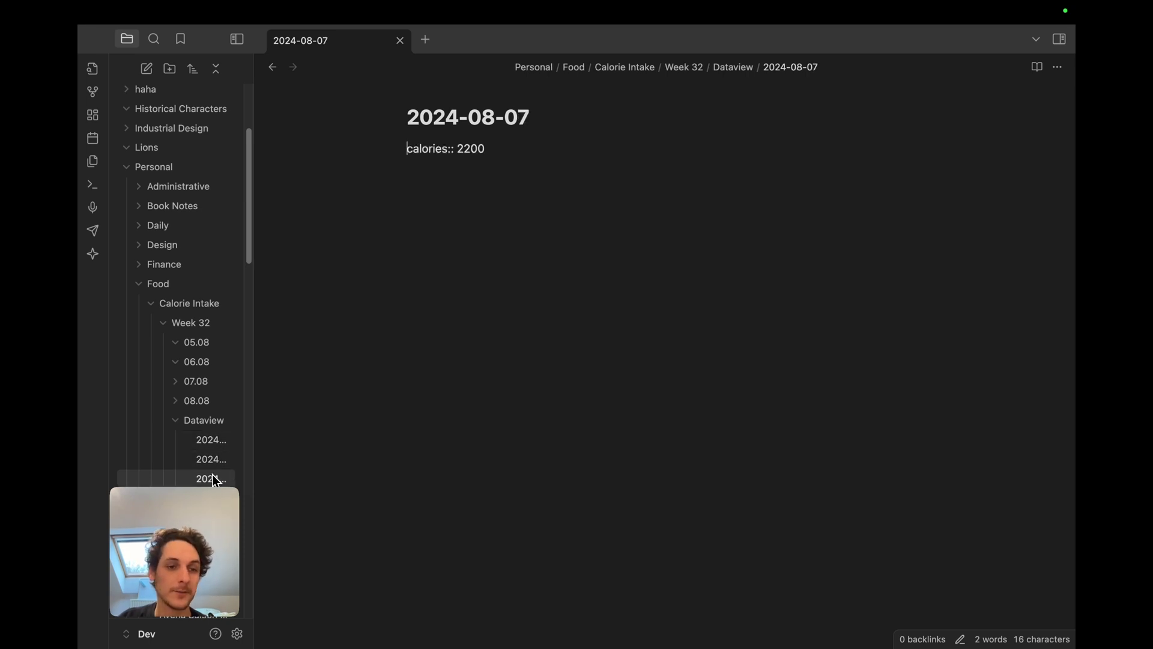
{"action": "left_click", "coordinate": [211, 498]}
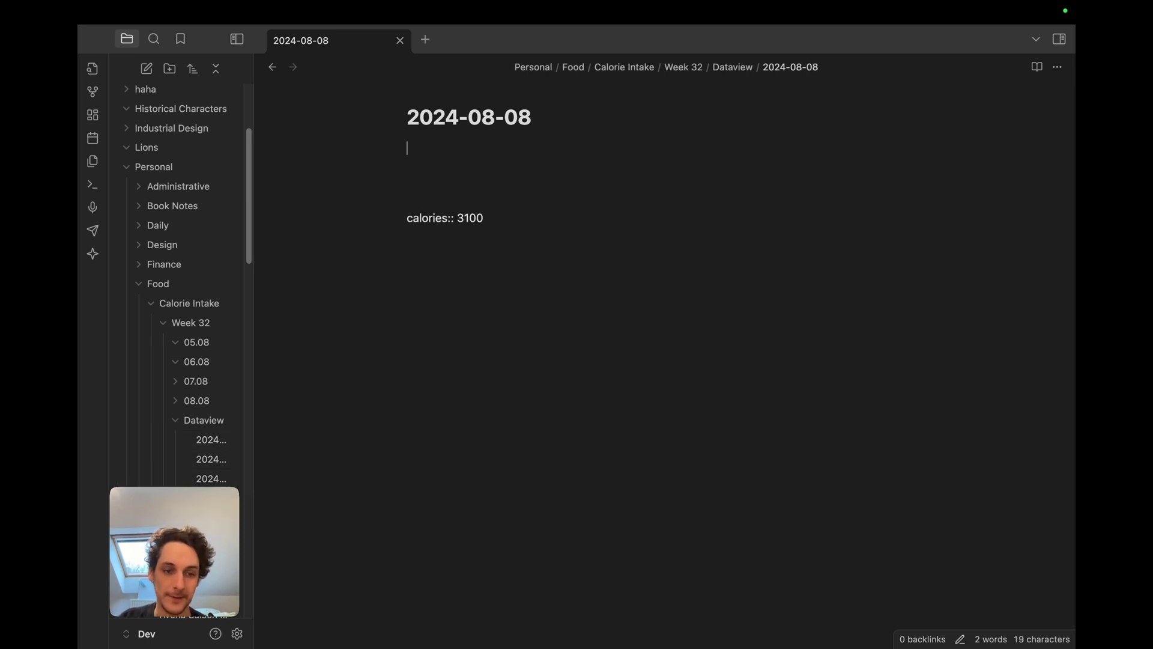
{"action": "left_click", "coordinate": [211, 517]}
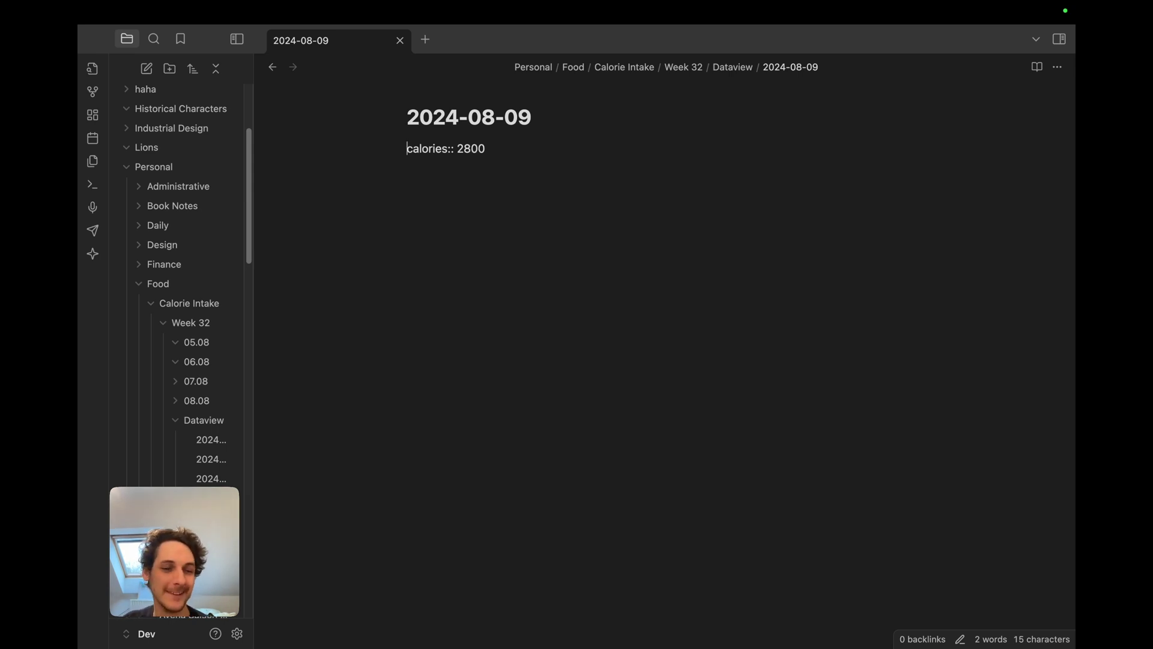
View the Week 32 Tracker calorie chart, then open the 2024-08-11 note's file actions
{"action": "scroll", "coordinate": [211, 492], "scroll_direction": "down", "scroll_amount": 1}
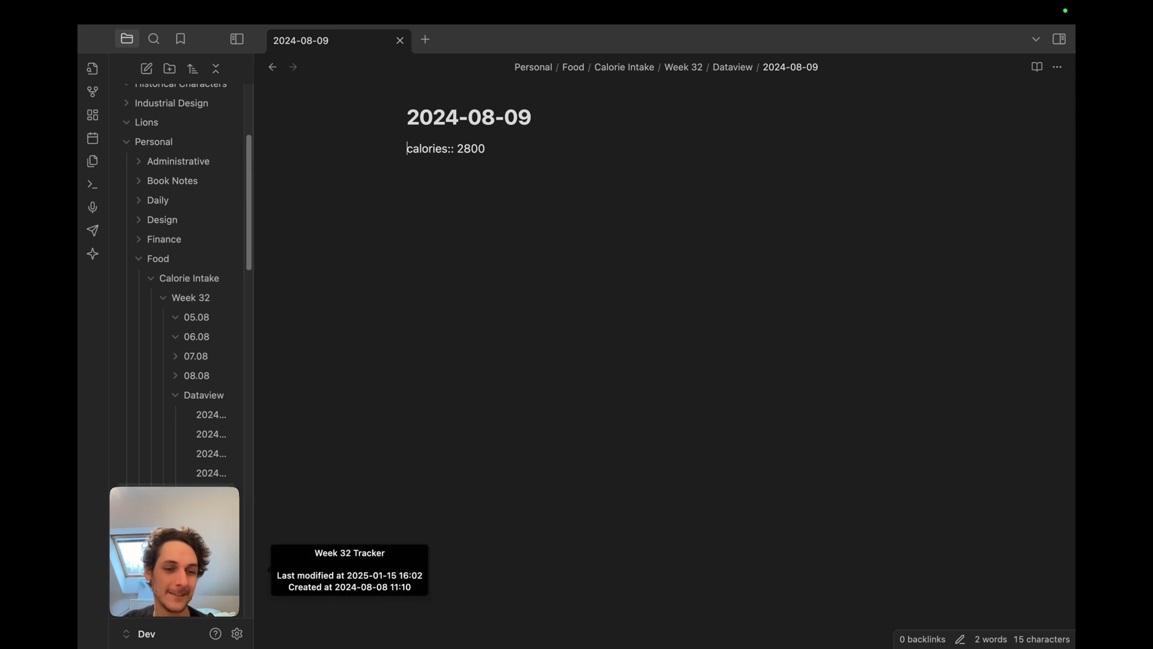
{"action": "left_click", "coordinate": [204, 566]}
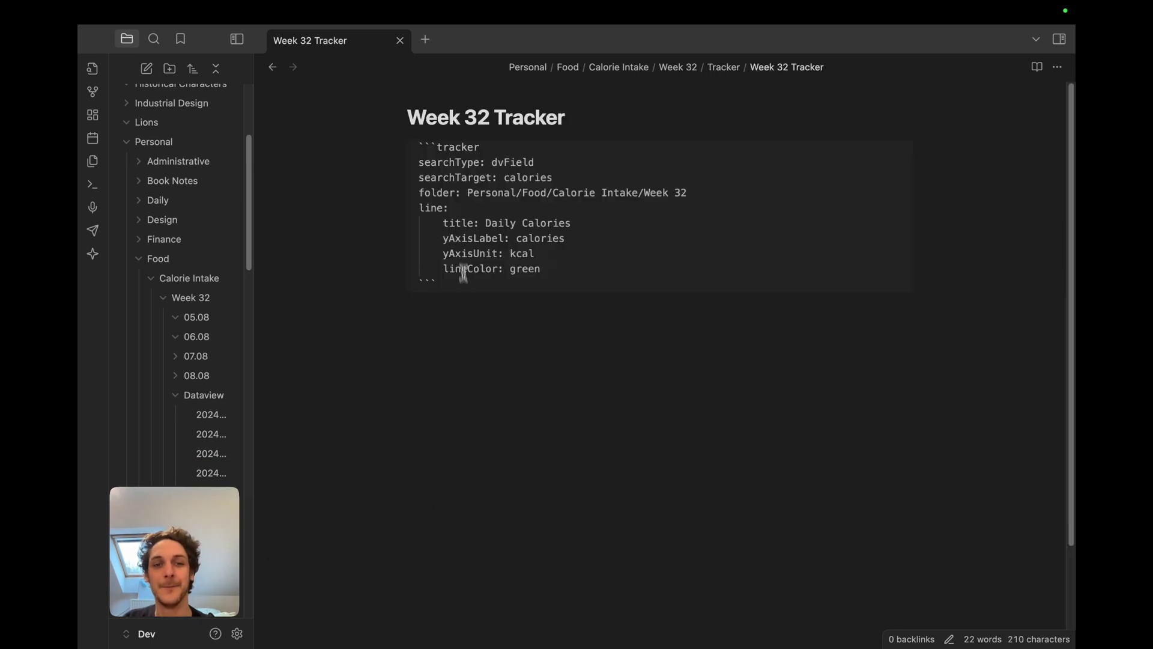
{"action": "left_click", "coordinate": [465, 306]}
{"action": "scroll", "coordinate": [465, 359], "scroll_direction": "up", "scroll_amount": 5}
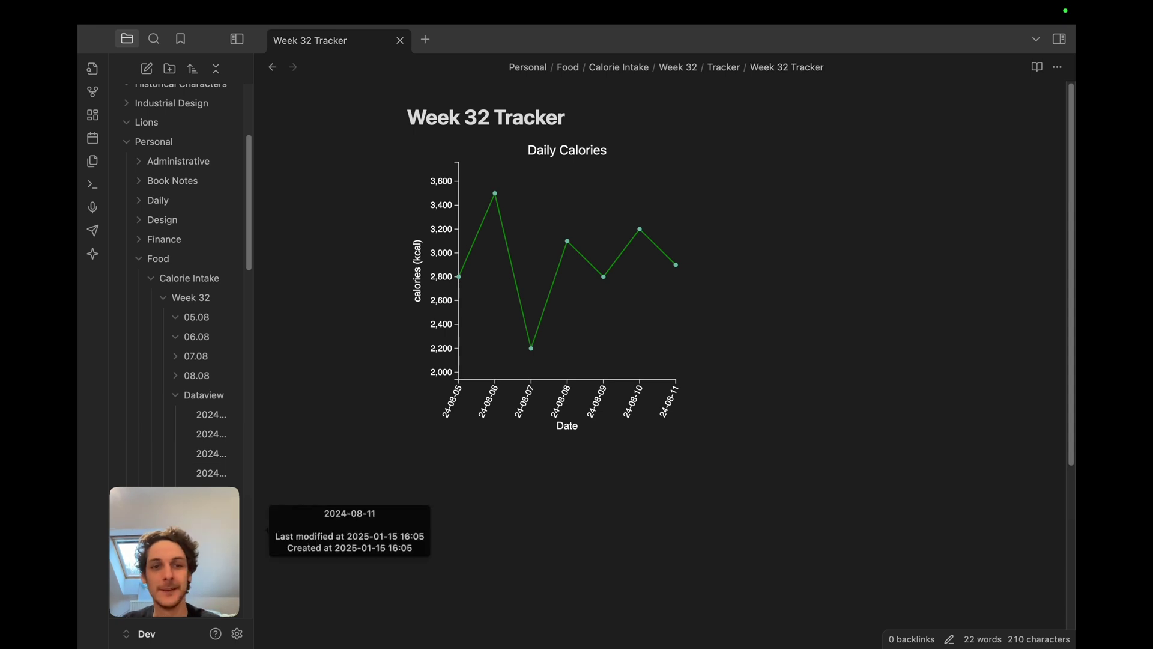
{"action": "left_click", "coordinate": [252, 503]}
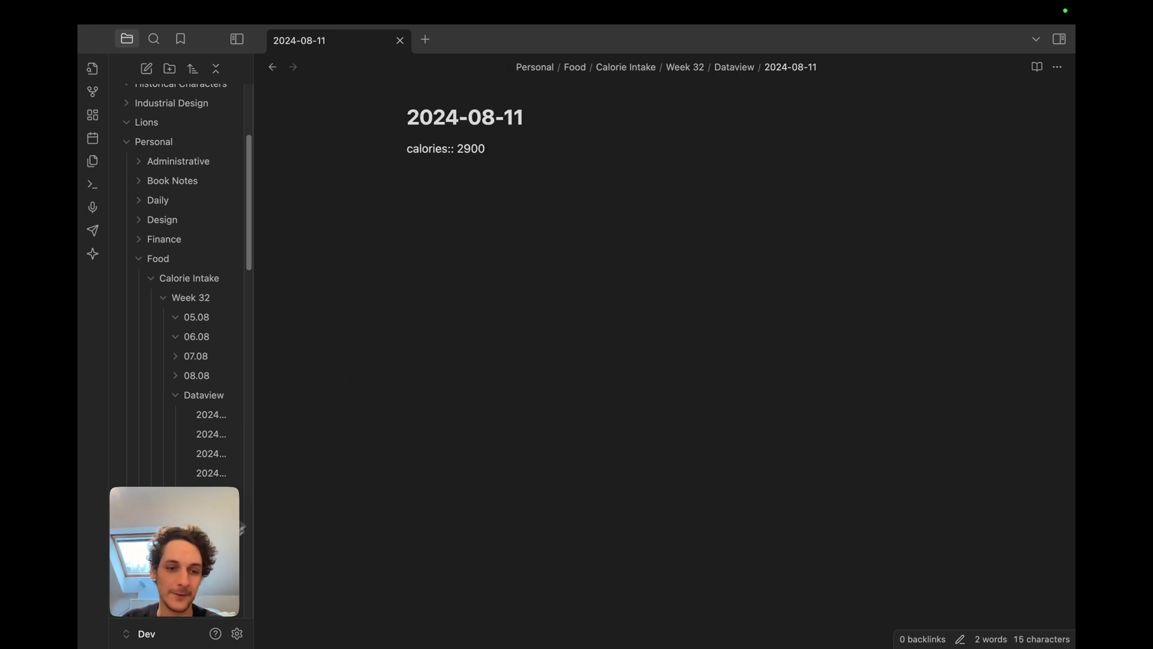
{"action": "right_click", "coordinate": [236, 529]}
Duplicate the 2024-08-11 note as 2024-08-12 with calories set to 10000
{"action": "left_click", "coordinate": [255, 474]}
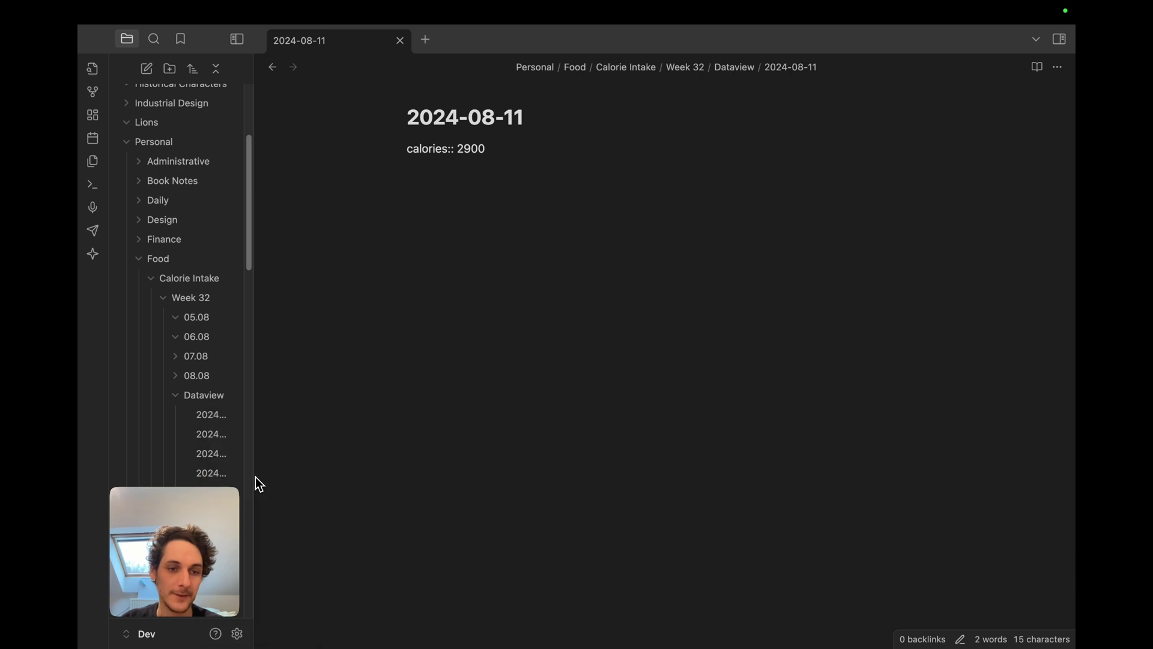
{"action": "left_click", "coordinate": [535, 118]}
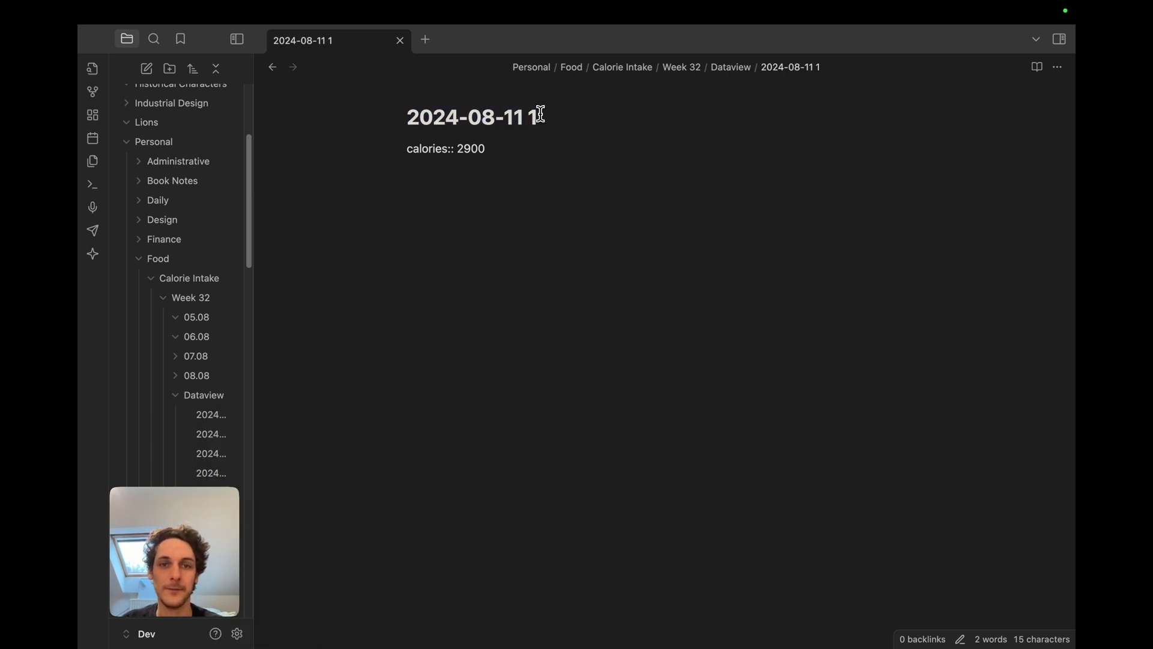
{"action": "key", "text": "BackSpace"}
{"action": "key", "text": "BackSpace"}
{"action": "key", "text": "BackSpace"}
{"action": "type", "text": "2"}
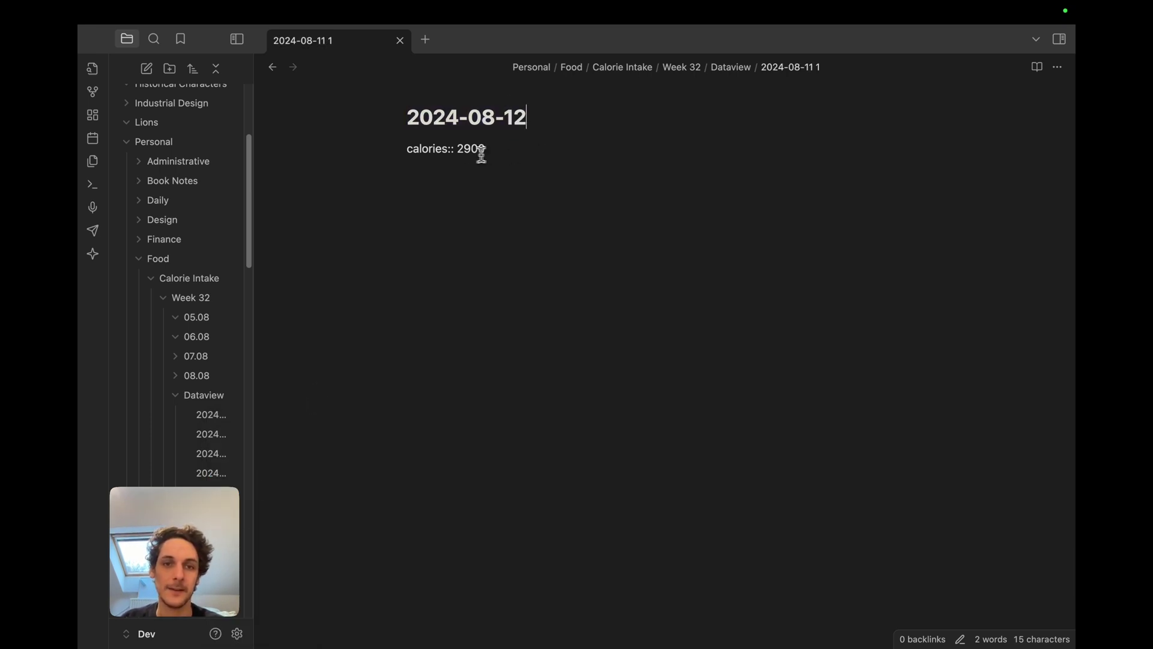
{"action": "left_click", "coordinate": [460, 149]}
{"action": "left_click_drag", "start_coordinate": [461, 149], "coordinate": [503, 149]}
{"action": "type", "text": "10"}
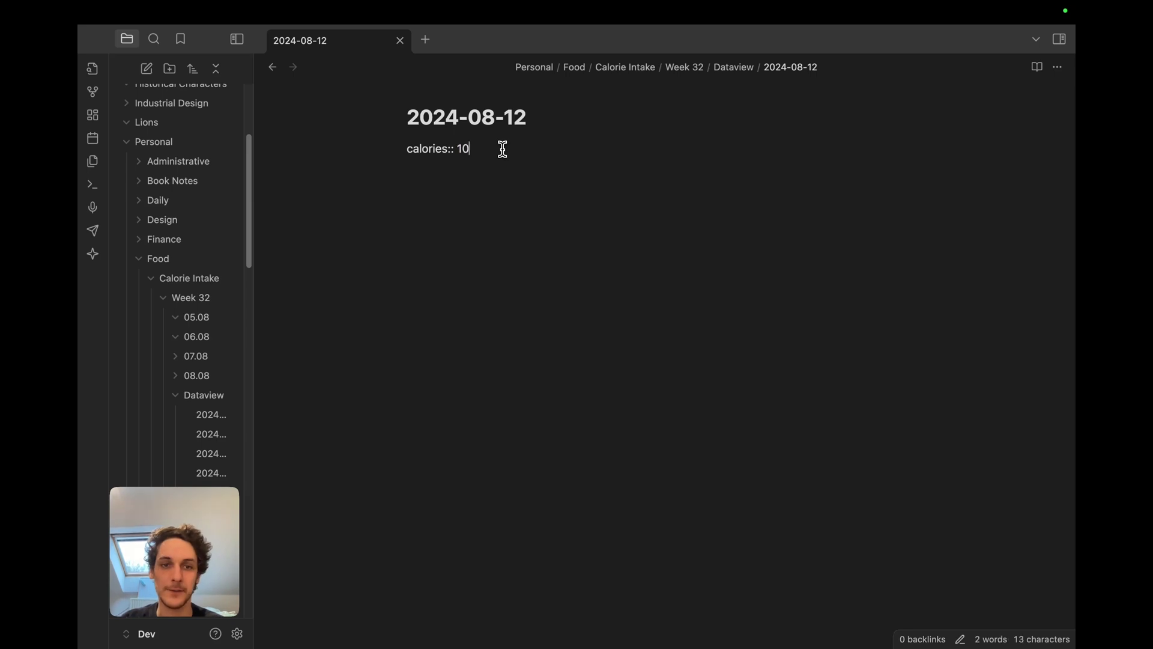
{"action": "type", "text": "00"}
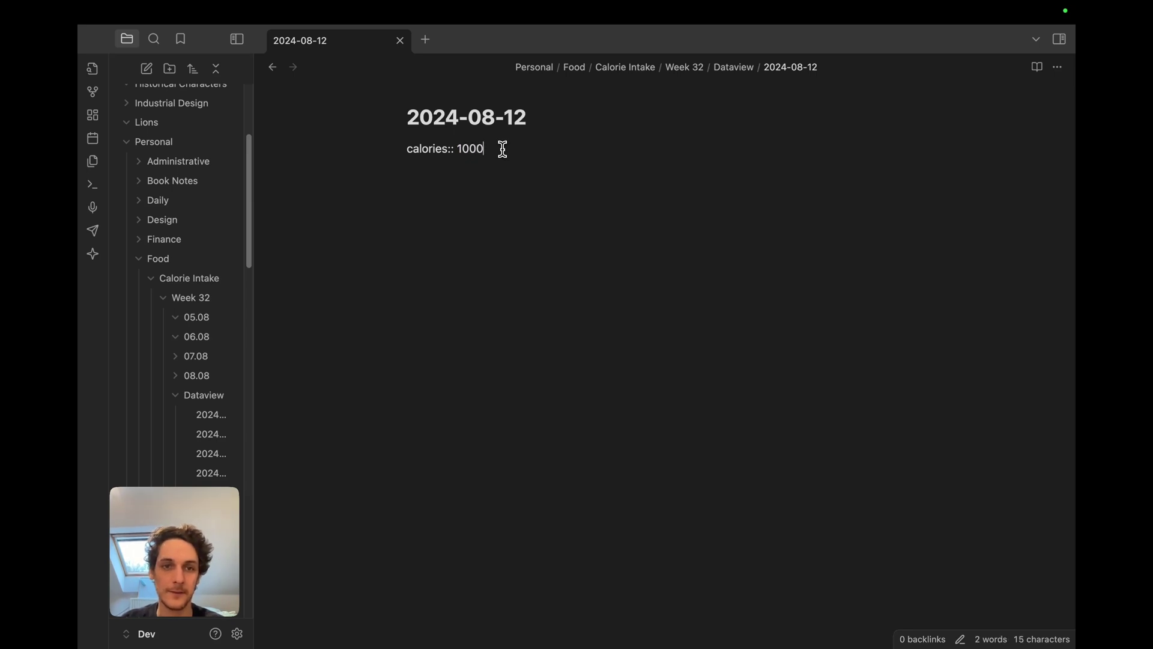
{"action": "type", "text": "0"}
Return to Week 32 Tracker and view the chart with the 10000-calorie spike
{"action": "scroll", "coordinate": [199, 360], "scroll_direction": "down", "scroll_amount": 2}
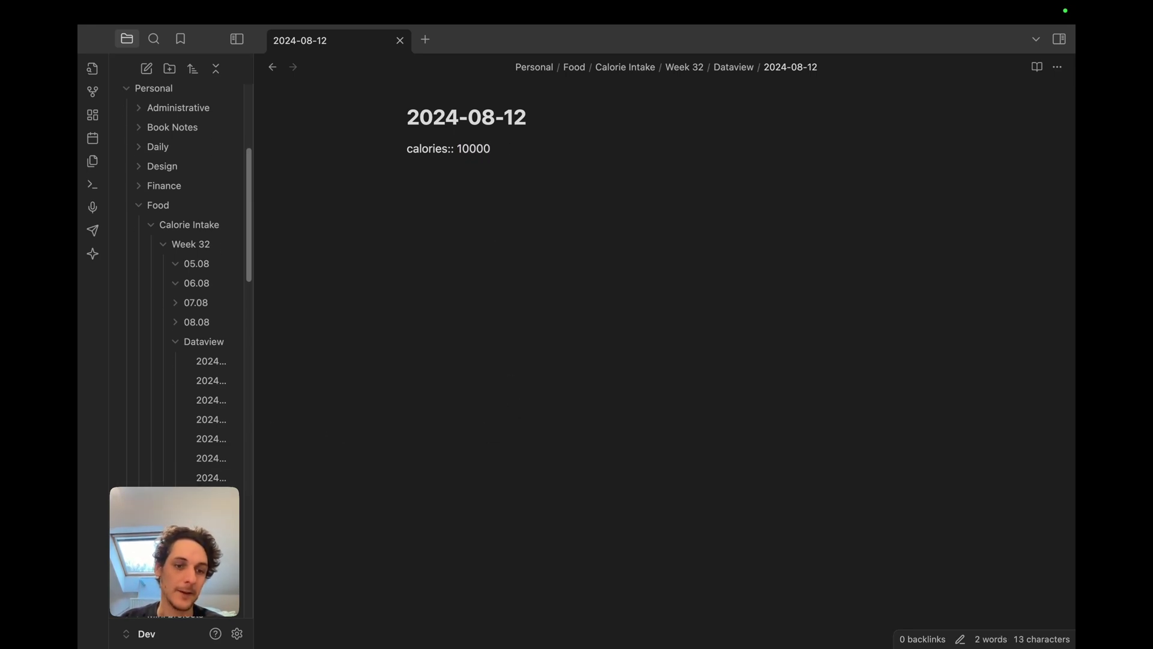
{"action": "key", "text": "super+alt+Left"}
{"action": "left_click", "coordinate": [329, 463]}
{"action": "scroll", "coordinate": [510, 408], "scroll_direction": "up", "scroll_amount": 3}
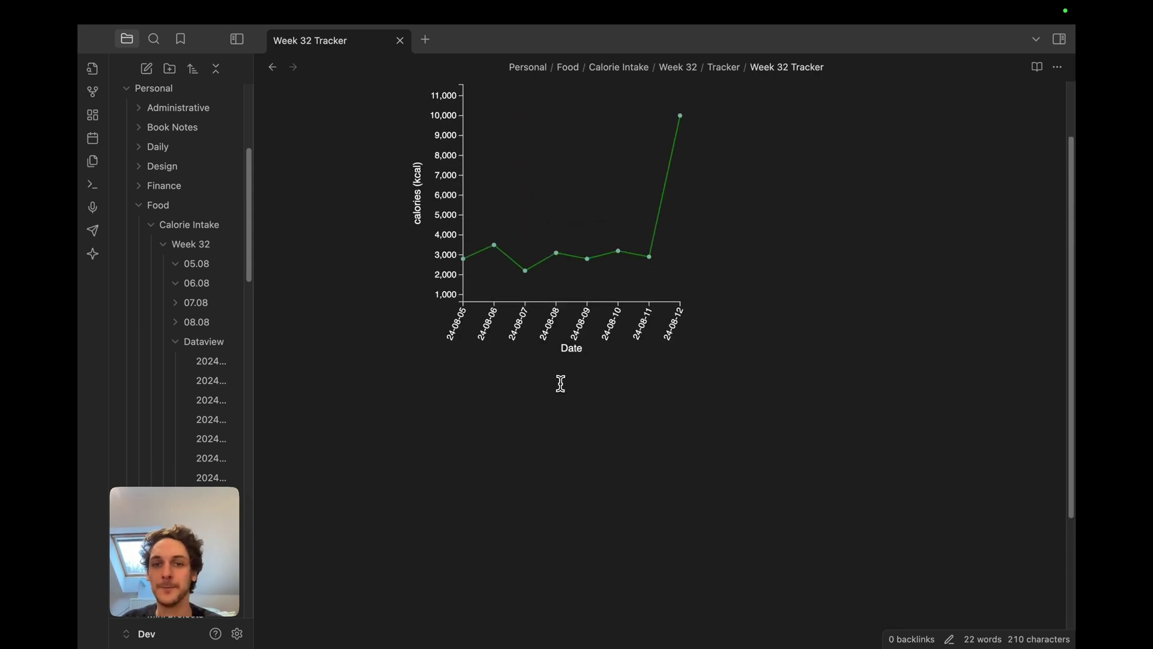
{"action": "scroll", "coordinate": [561, 384], "scroll_direction": "up", "scroll_amount": 2}
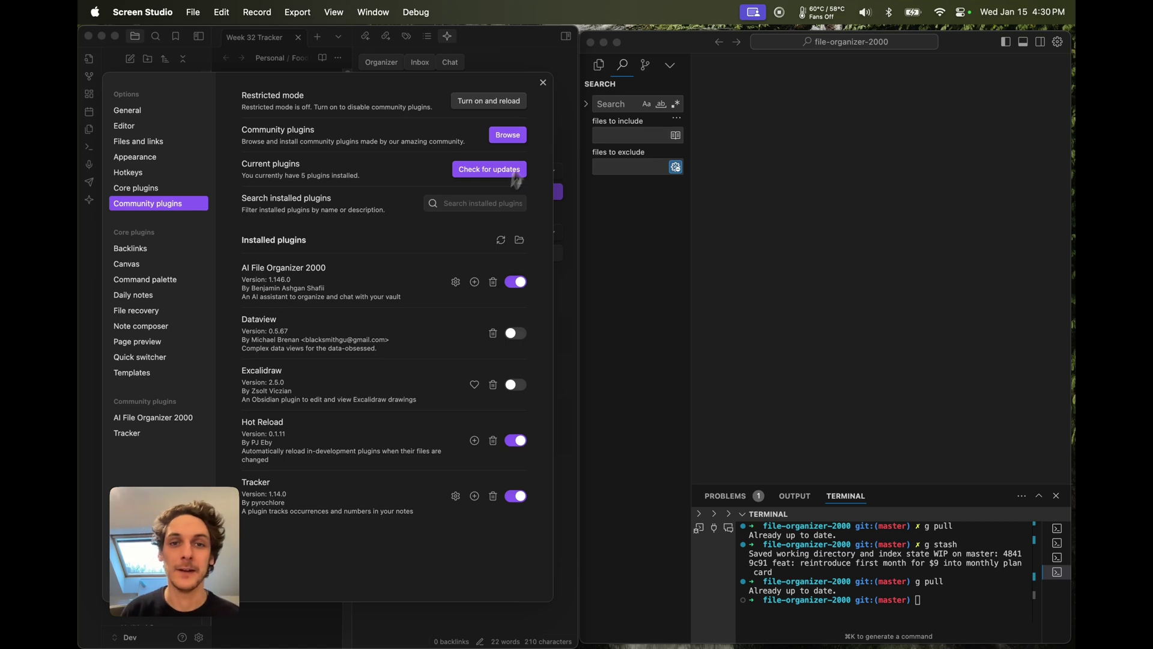
Close Settings, show the tracker chart, open developer tools and reload Obsidian with Cmd+R
{"action": "left_click", "coordinate": [547, 83]}
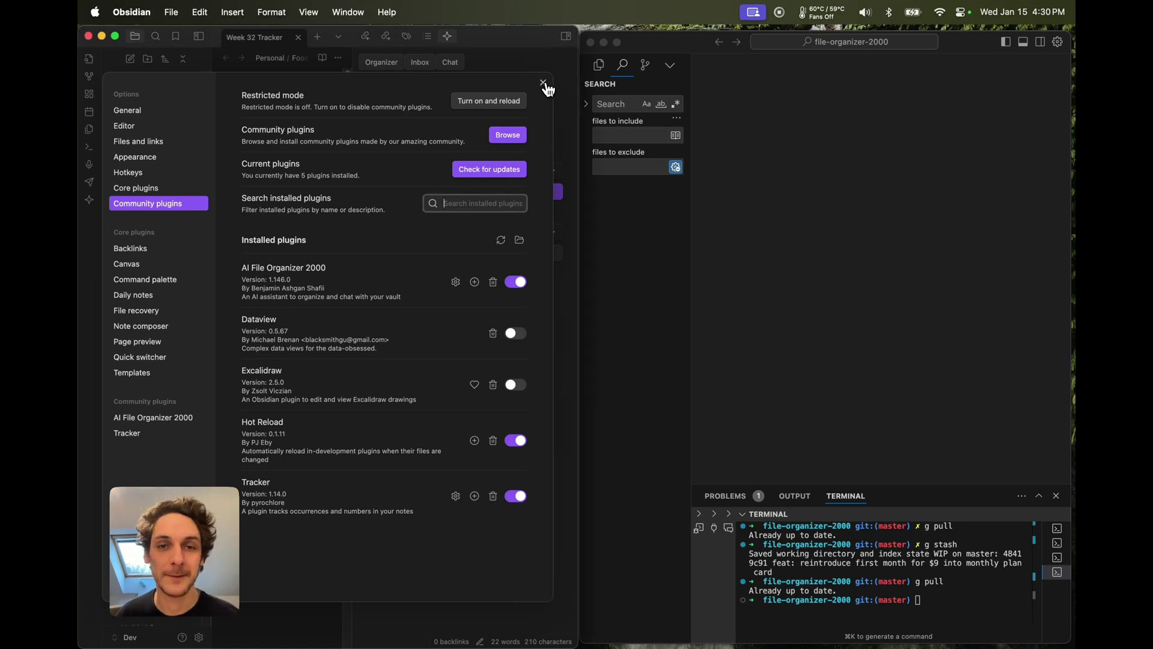
{"action": "left_click", "coordinate": [544, 83]}
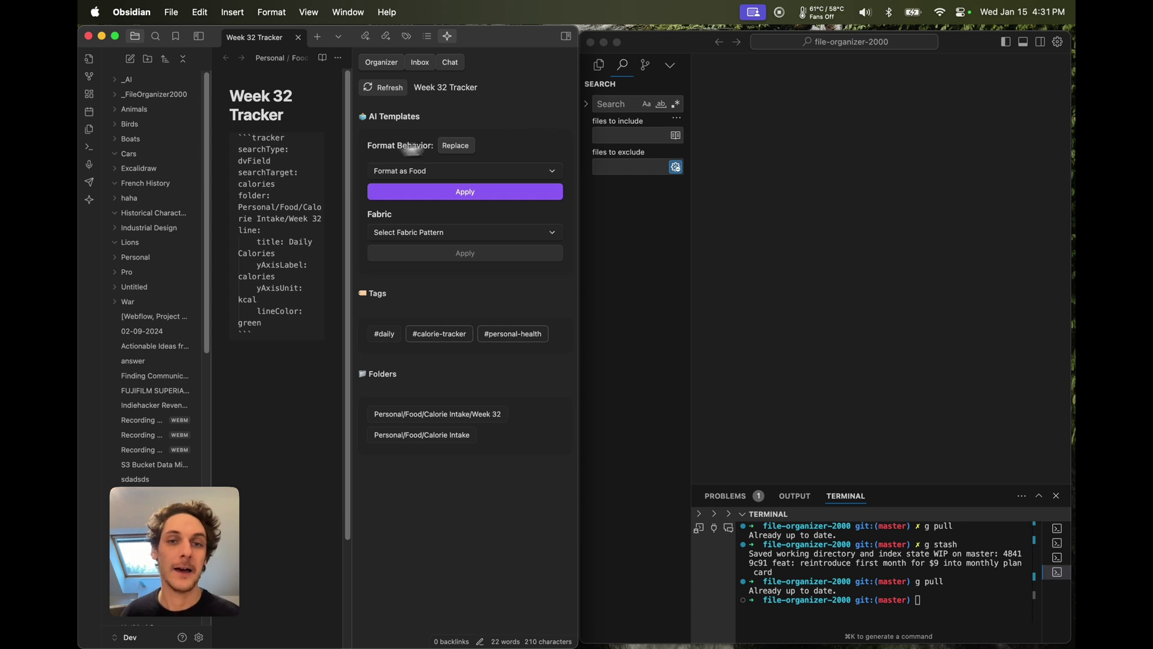
{"action": "left_click", "coordinate": [461, 187]}
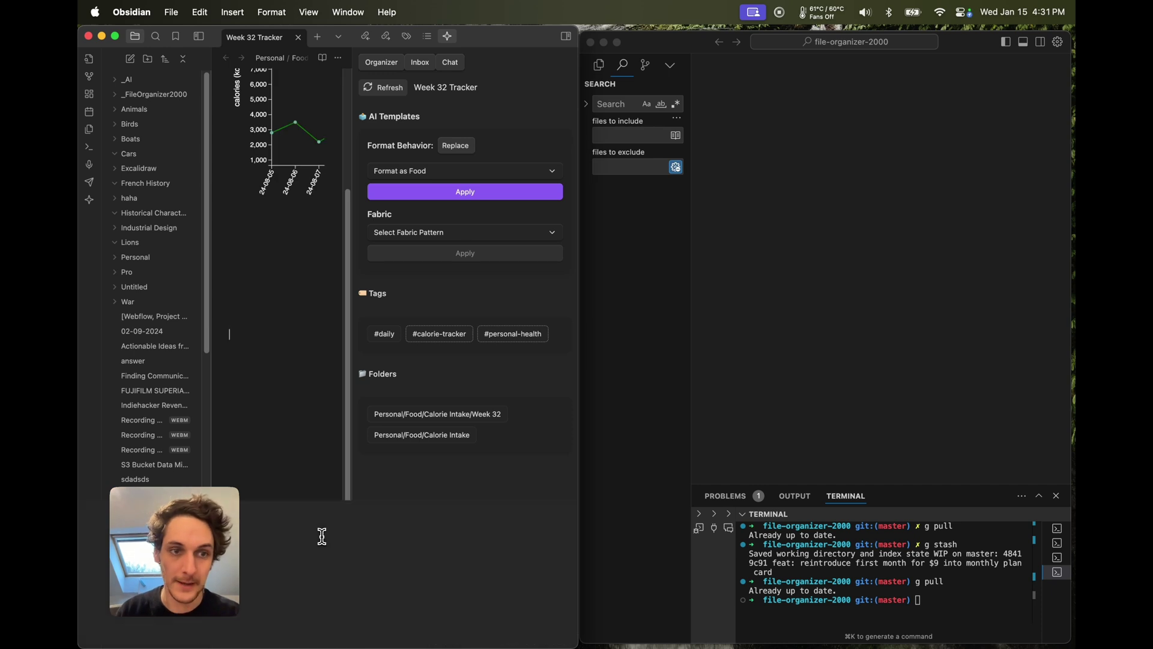
{"action": "key", "text": "alt+super+i"}
{"action": "key", "text": "super+r"}
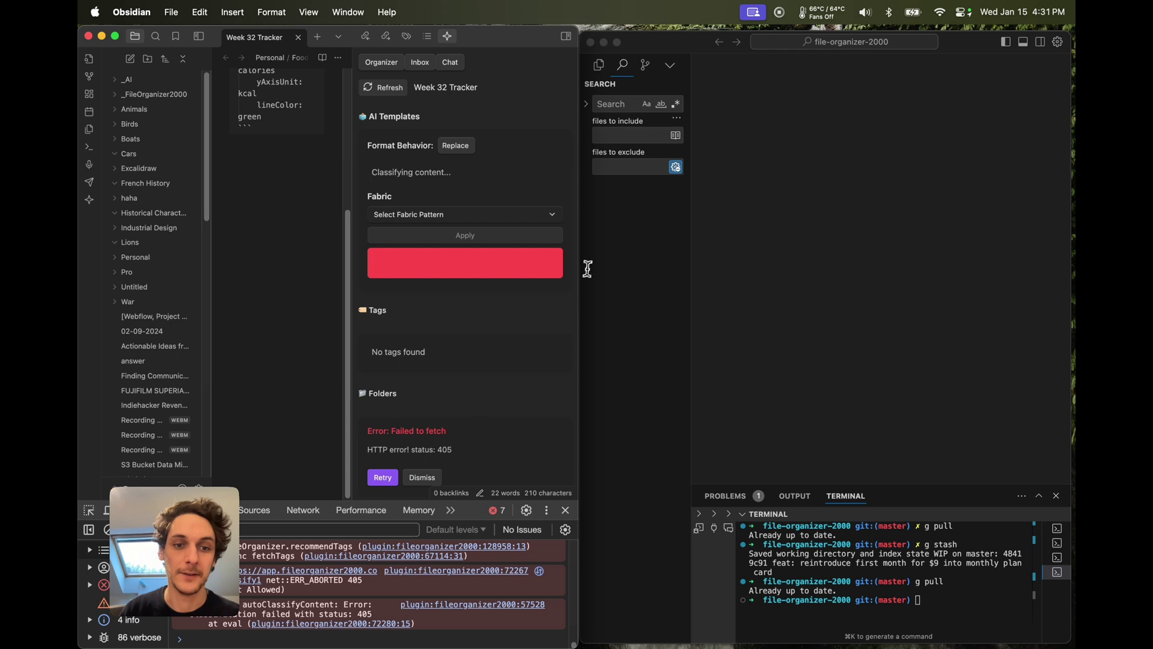
Search 'format behavi', append R to templates.tsx's Format Behavior label and save
{"action": "left_click", "coordinate": [619, 103]}
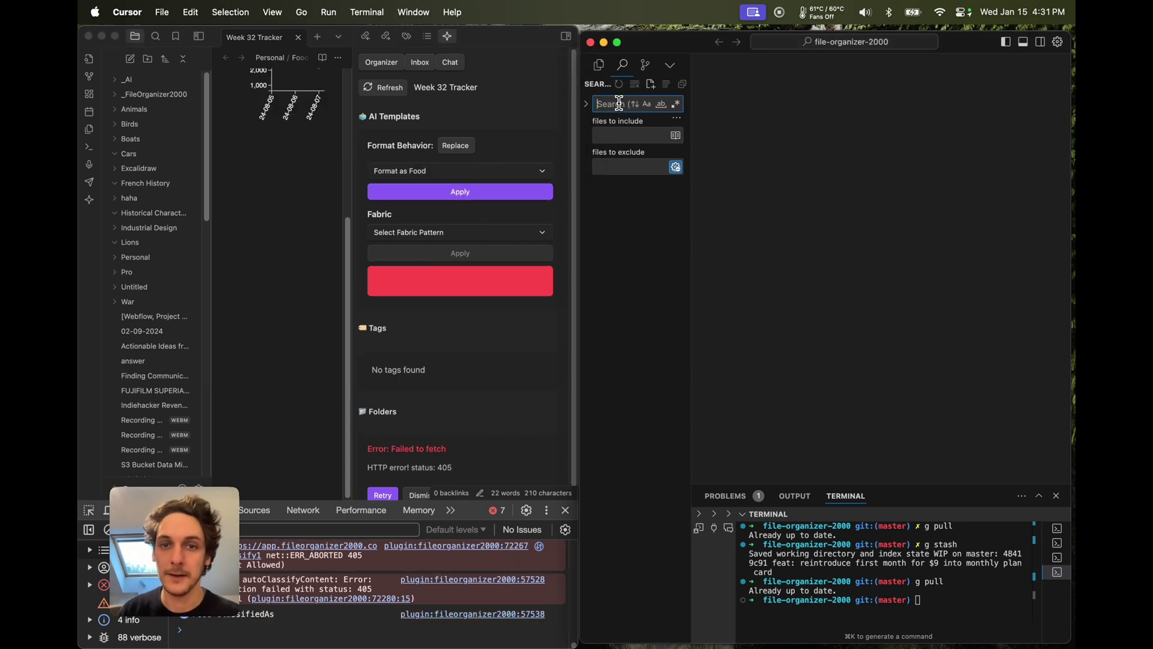
{"action": "type", "text": "f"}
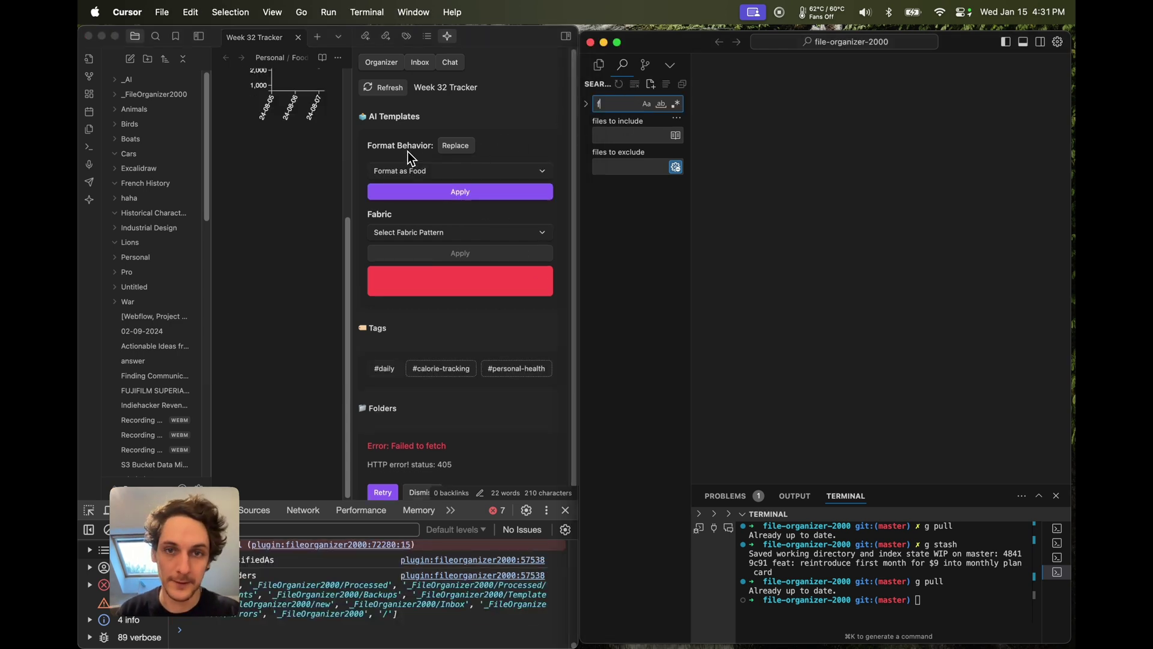
{"action": "type", "text": "ro"}
{"action": "key", "text": "BackSpace"}
{"action": "key", "text": "BackSpace"}
{"action": "type", "text": "ormat"}
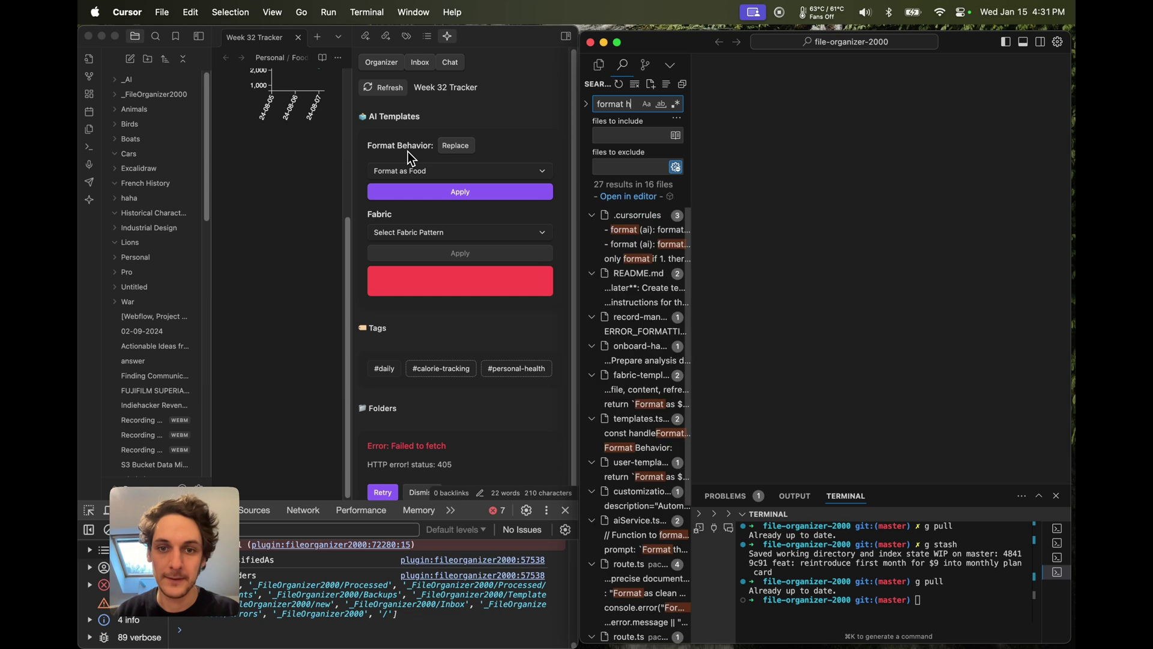
{"action": "type", "text": " behavio"}
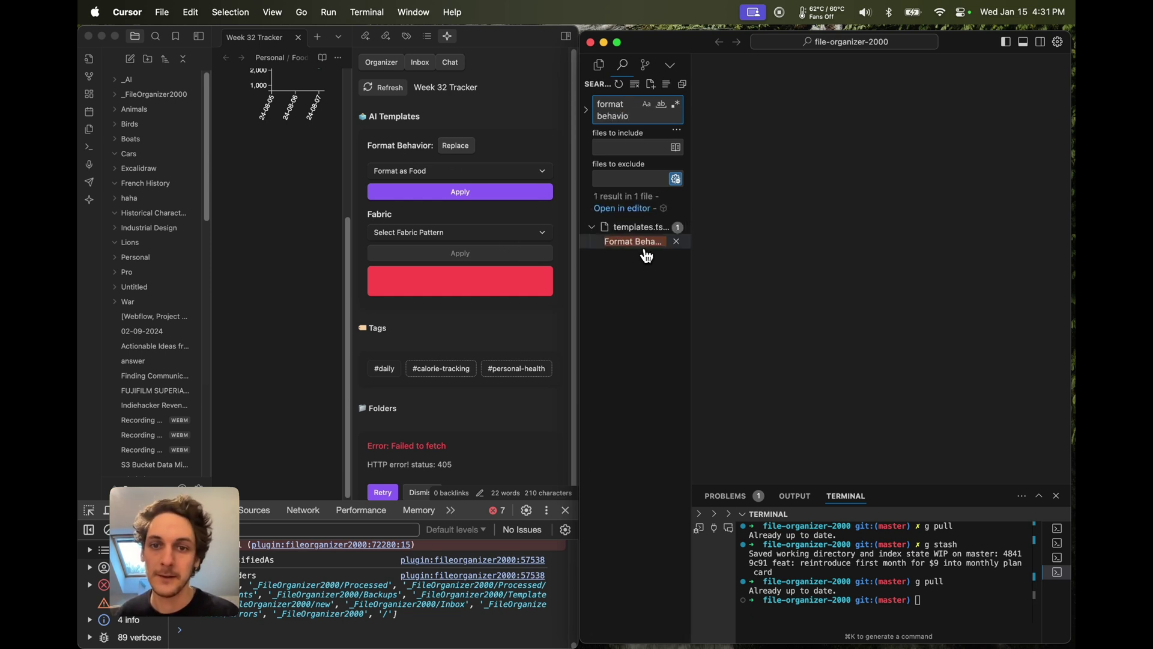
{"action": "left_click", "coordinate": [646, 248]}
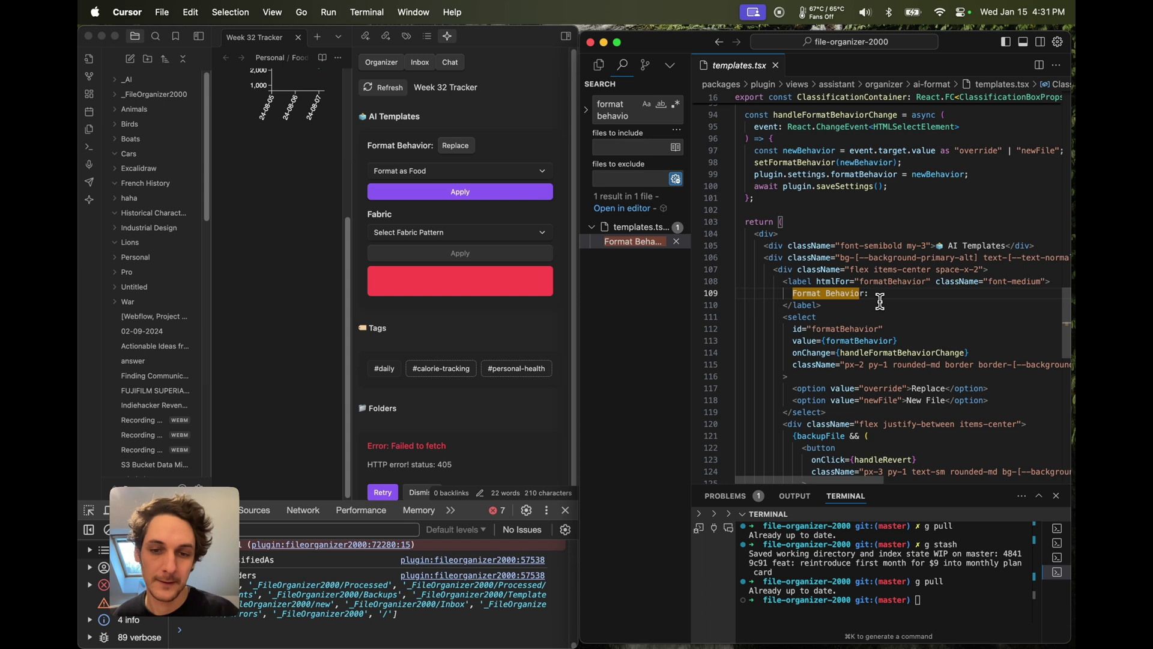
{"action": "type", "text": "RRRRR"}
{"action": "key", "text": "super+s"}
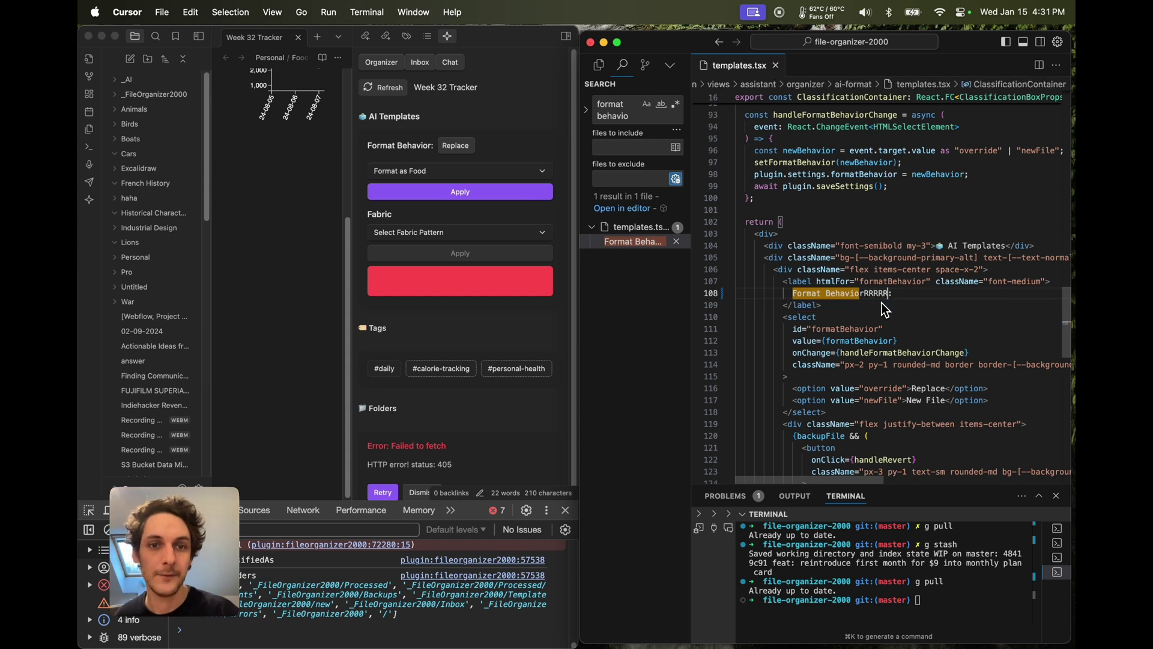